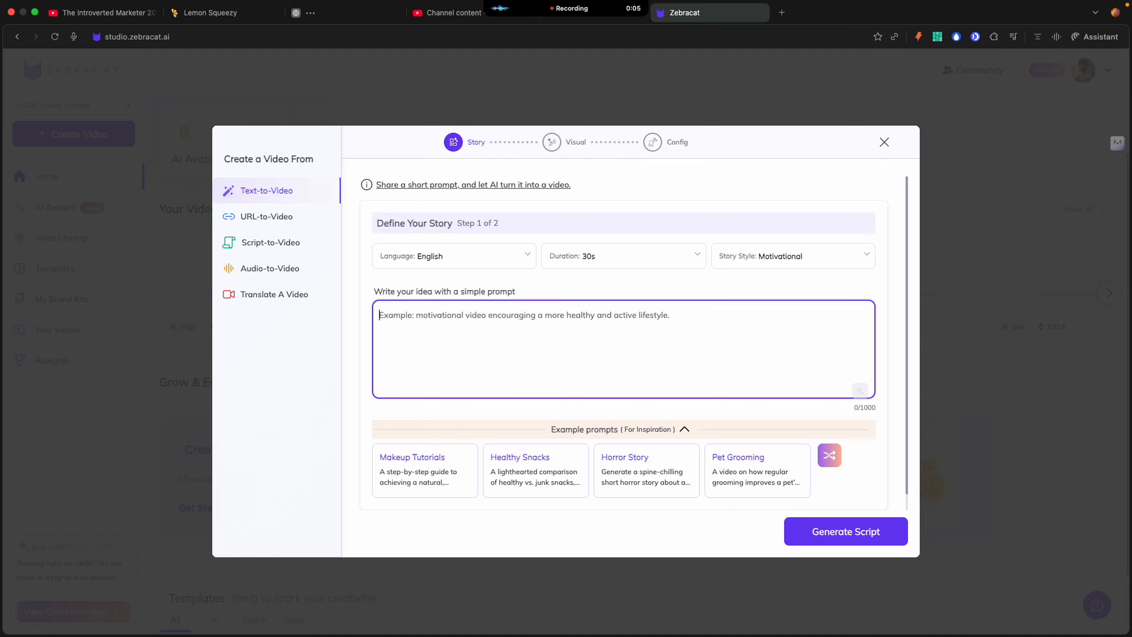
Step: Enter the story prompt "Create a motivational video encouraging a more healthy and active lifestyle." and have AI enhance it
type("Create a motivational video encouraging a more healthy and active lifestyle.")
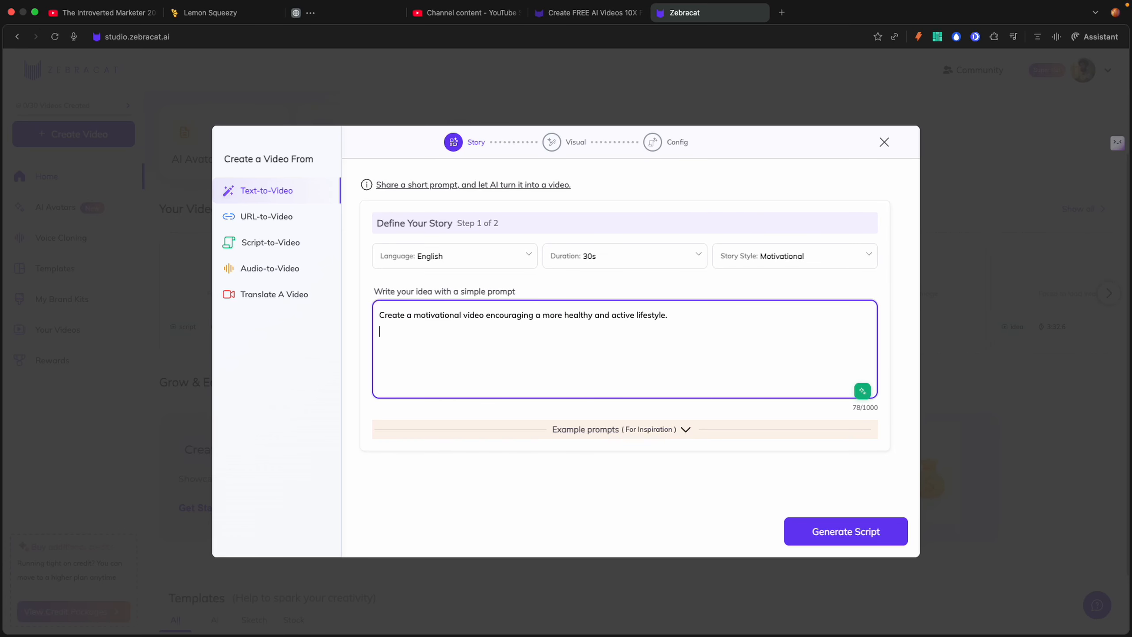
left_click(862, 391)
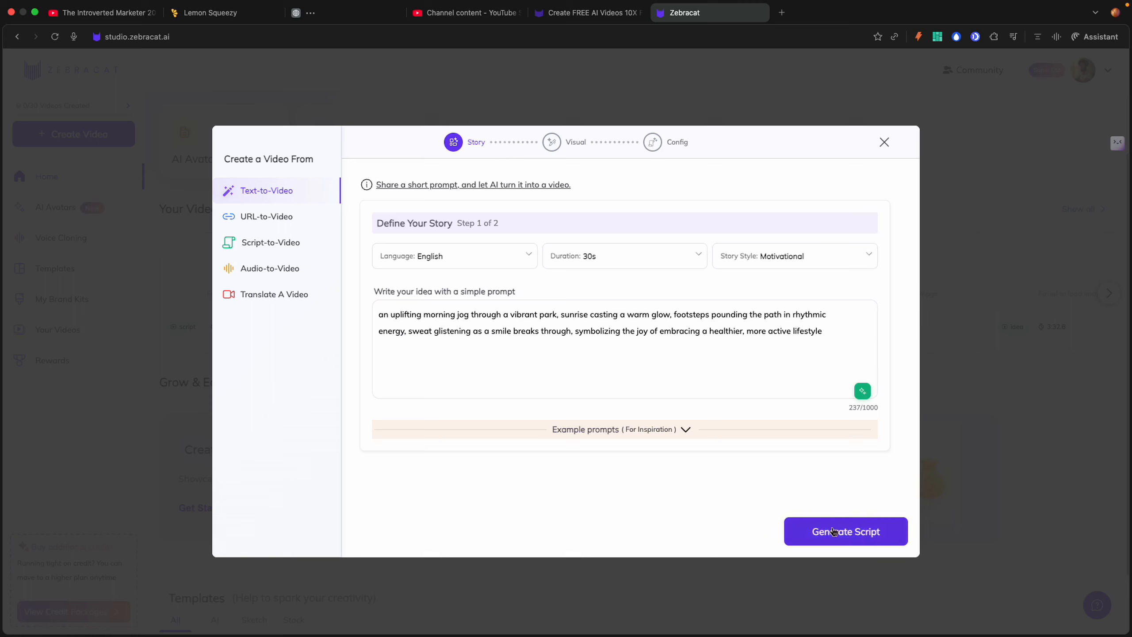
Step: Generate scripts from the enhanced prompt, review Script 1, and continue to the visual stage with it selected
left_click(828, 544)
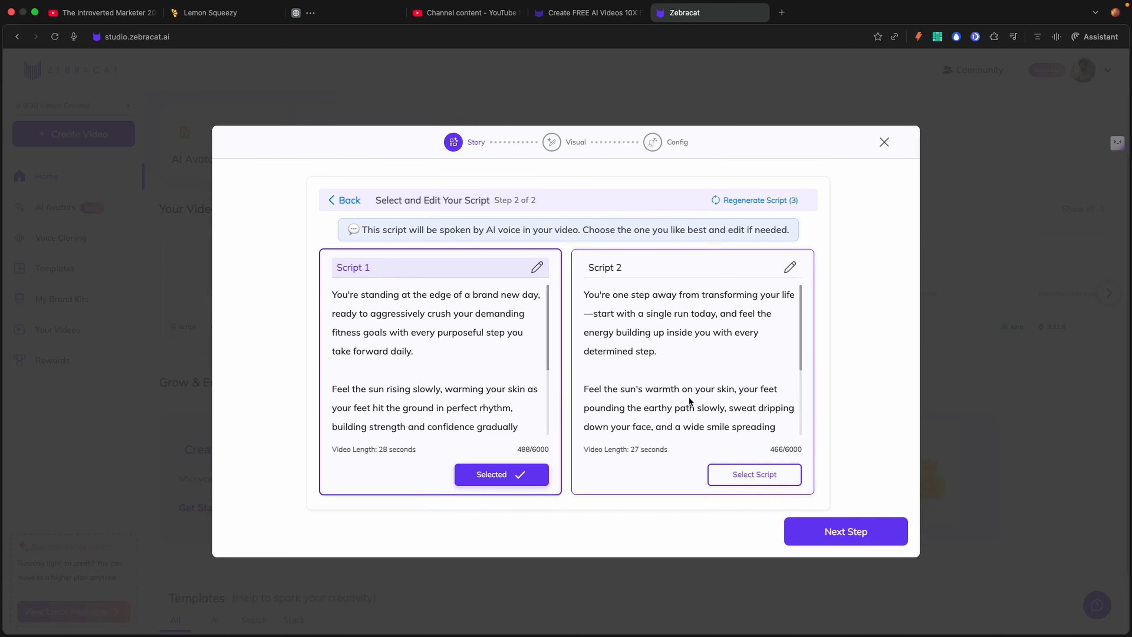
scroll(507, 363, "down", 3)
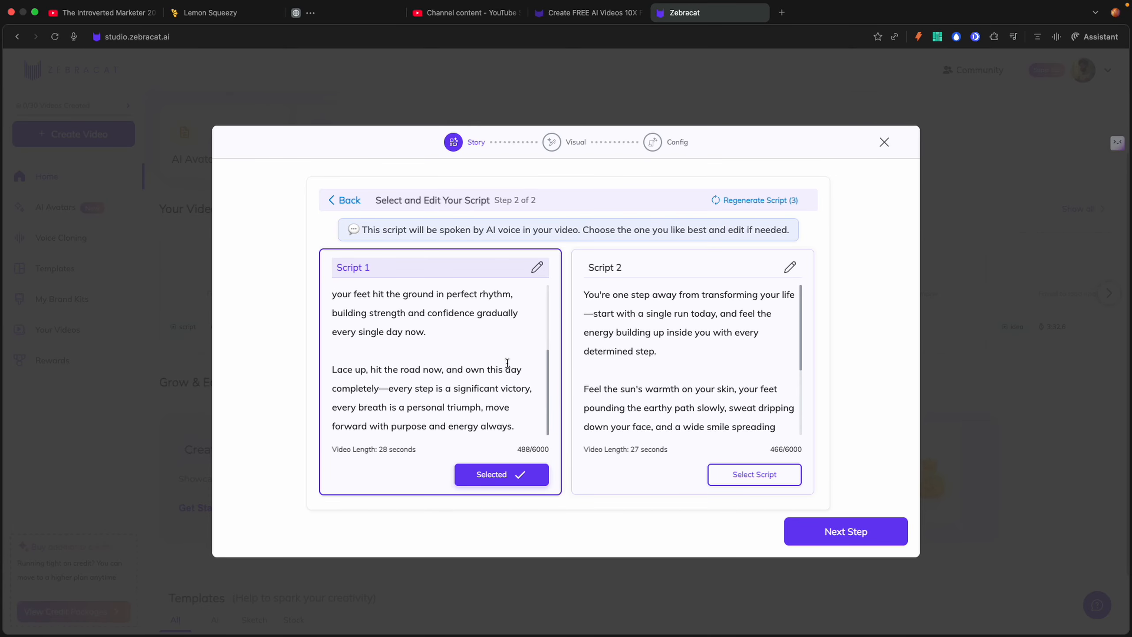
scroll(507, 368, "up", 3)
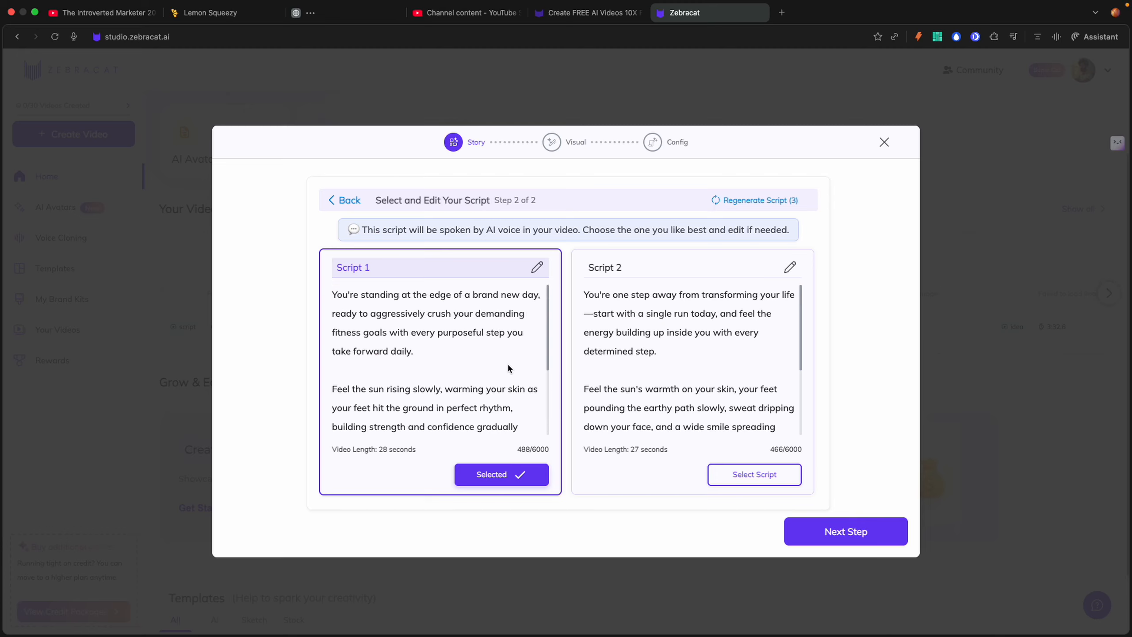
left_click(872, 543)
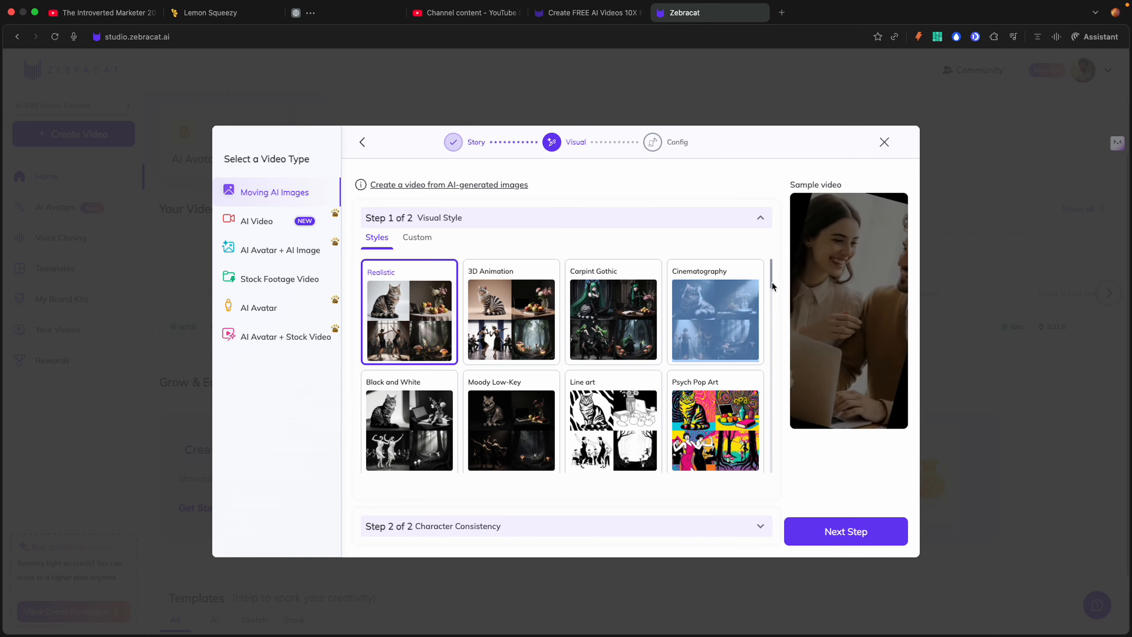
Step: Browse the full gallery of visual styles for the Moving AI Images video type and return to its beginning
scroll(609, 378, "down", 1)
scroll(609, 378, "up", 1)
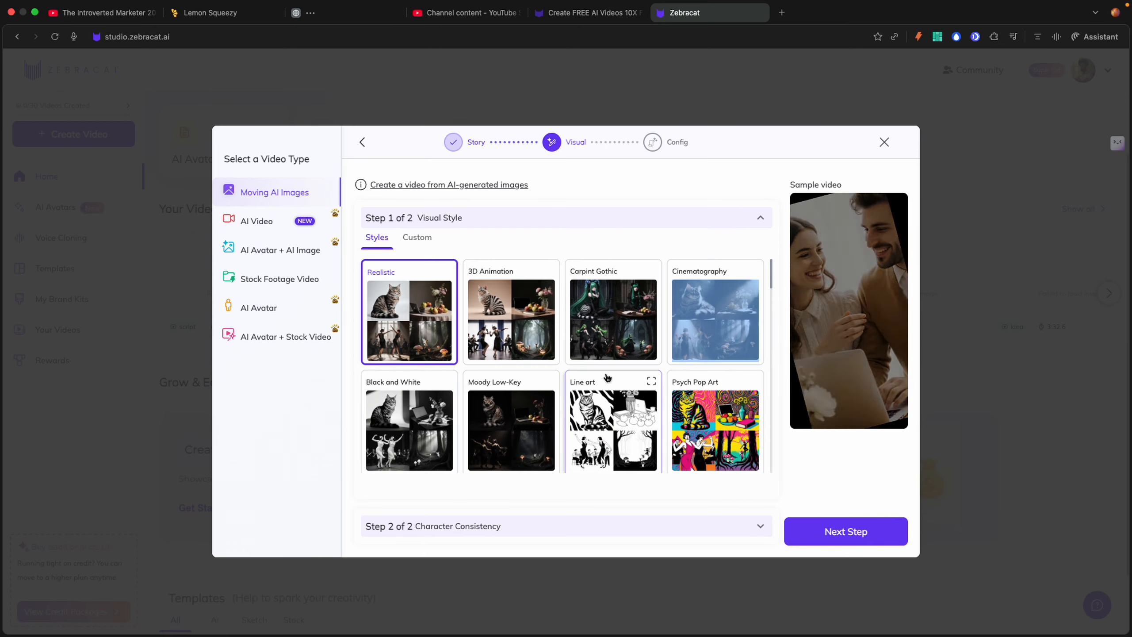
scroll(607, 377, "down", 2)
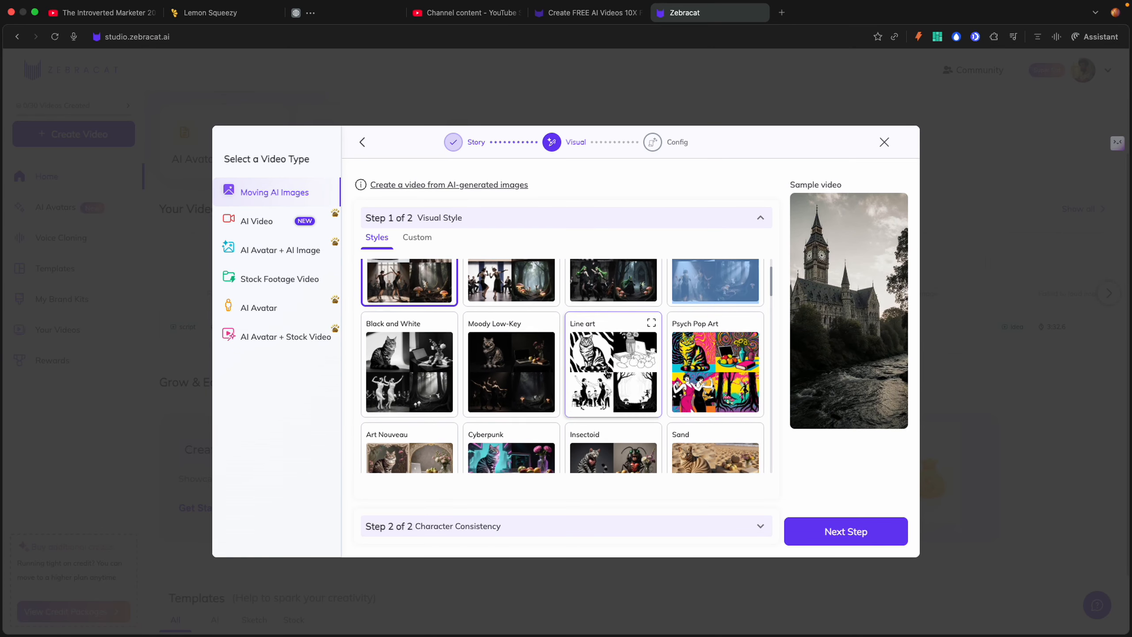
scroll(541, 376, "down", 1)
scroll(542, 375, "down", 5)
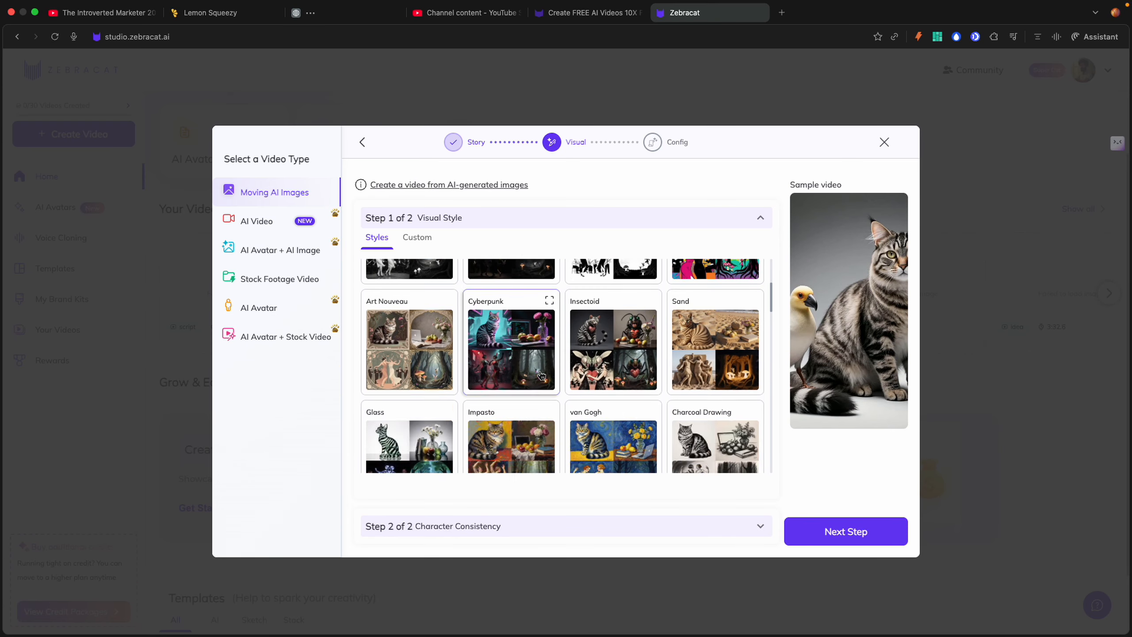
scroll(541, 376, "down", 5)
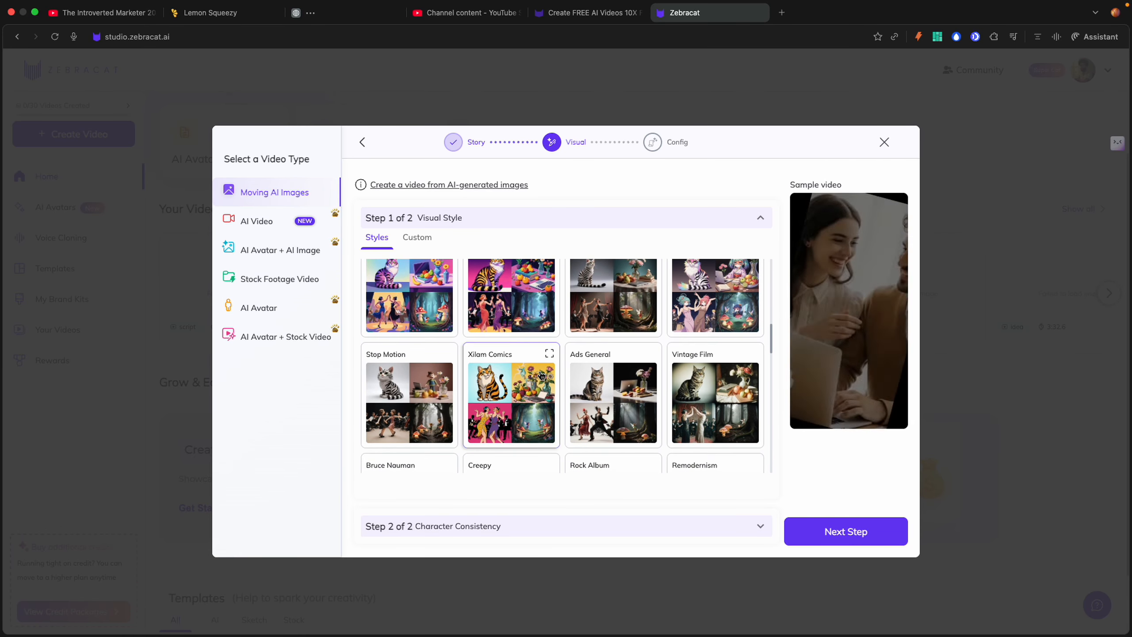
scroll(542, 375, "down", 3)
scroll(541, 376, "down", 5)
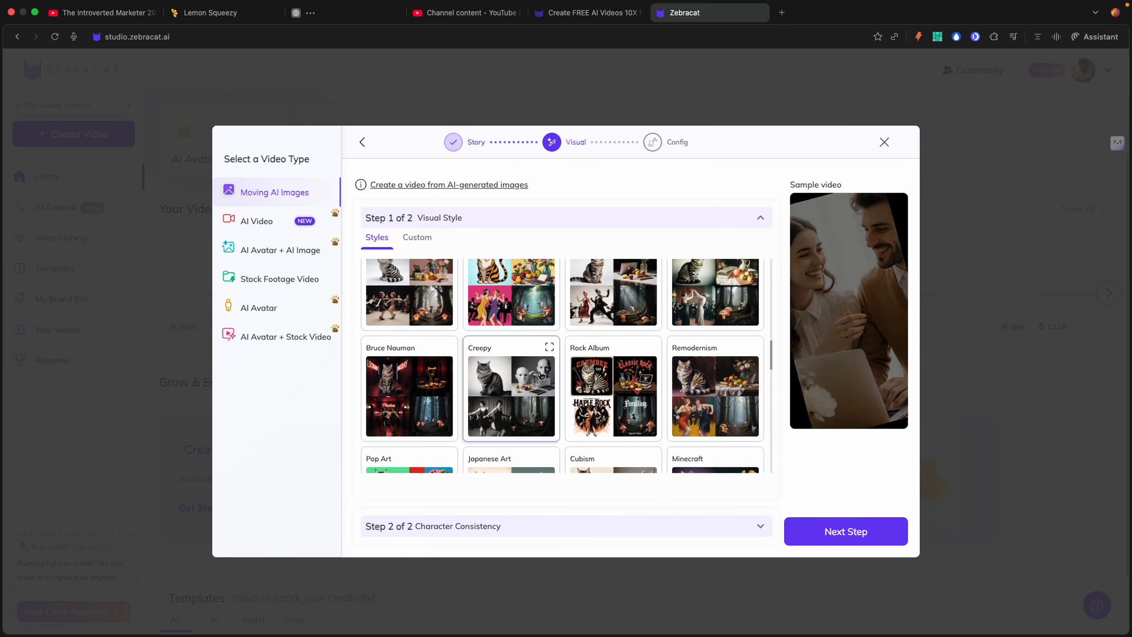
scroll(542, 375, "down", 6)
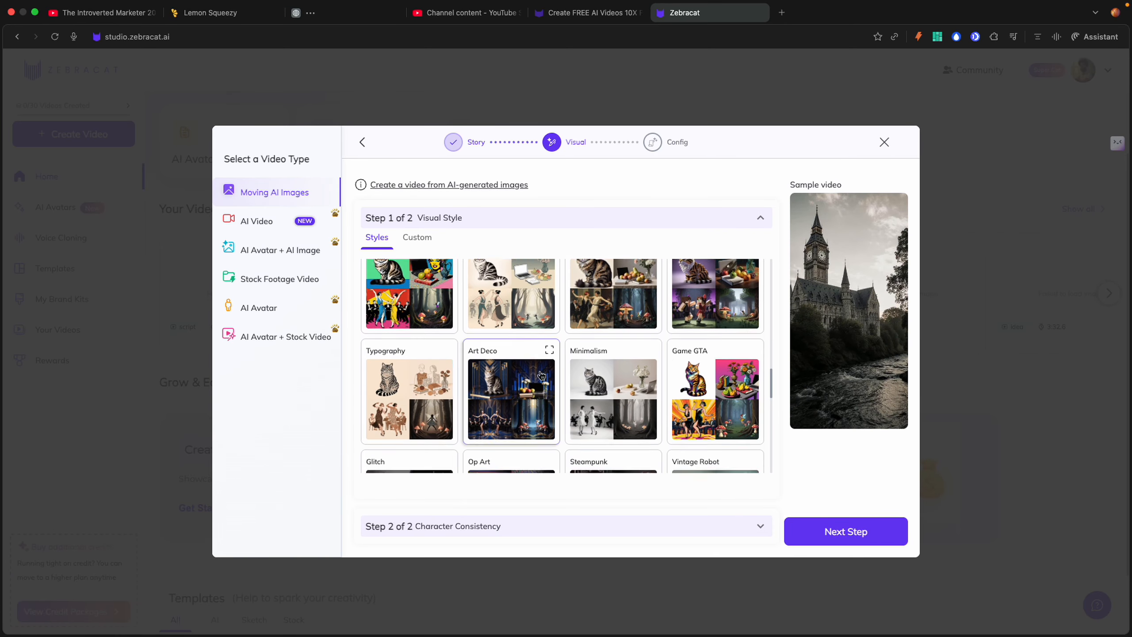
scroll(542, 376, "down", 3)
scroll(541, 375, "down", 3)
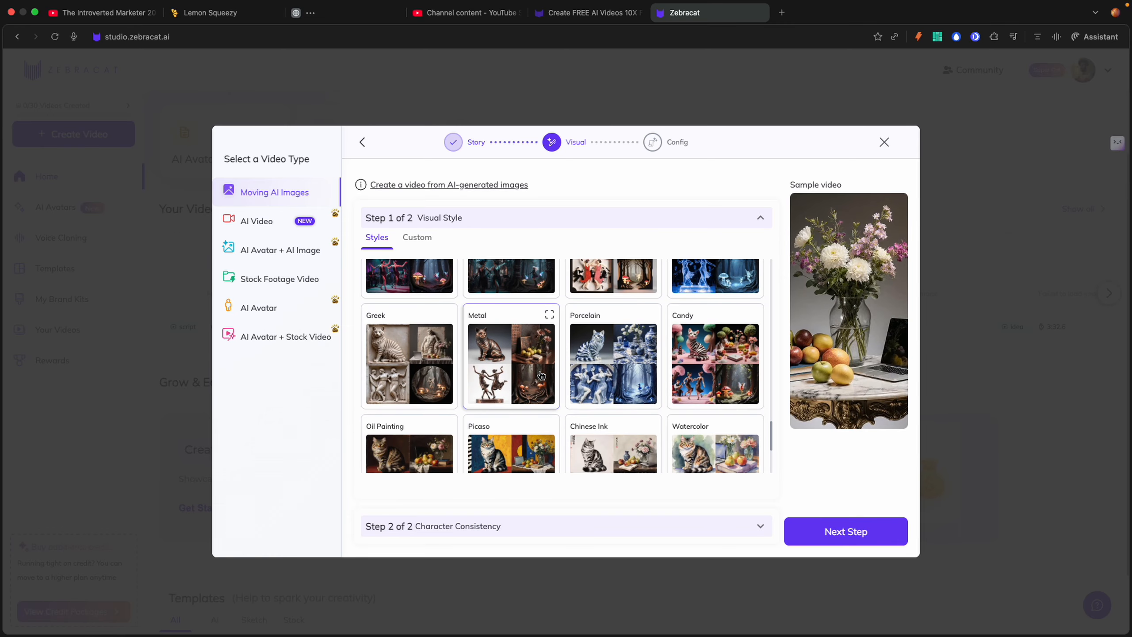
scroll(541, 375, "down", 1)
scroll(542, 376, "down", 3)
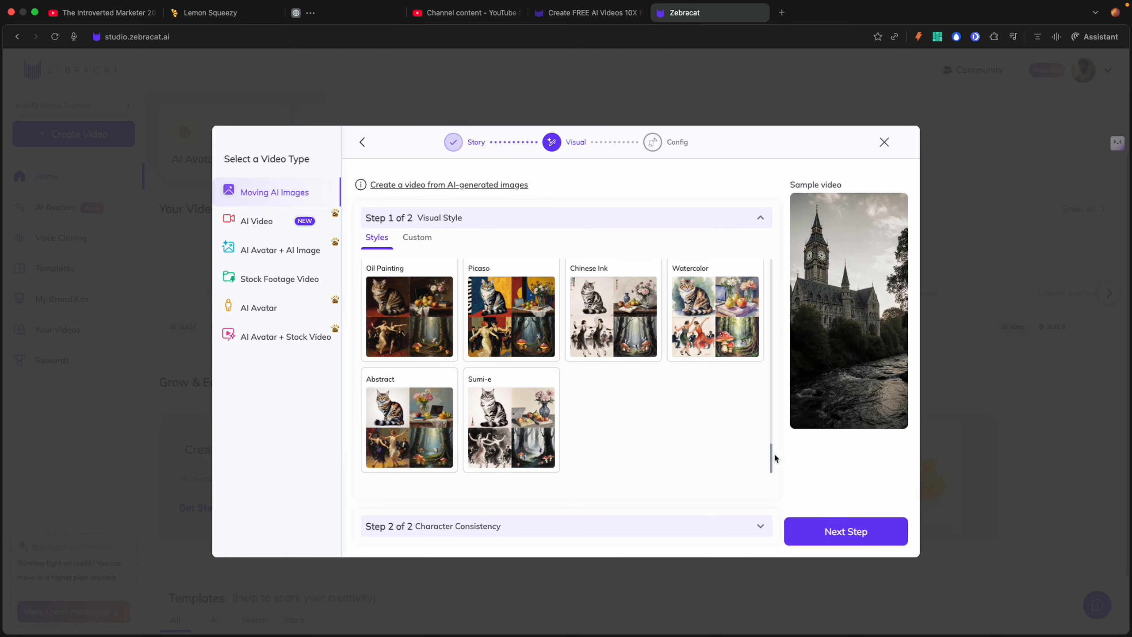
left_click_drag(772, 455, 778, 264)
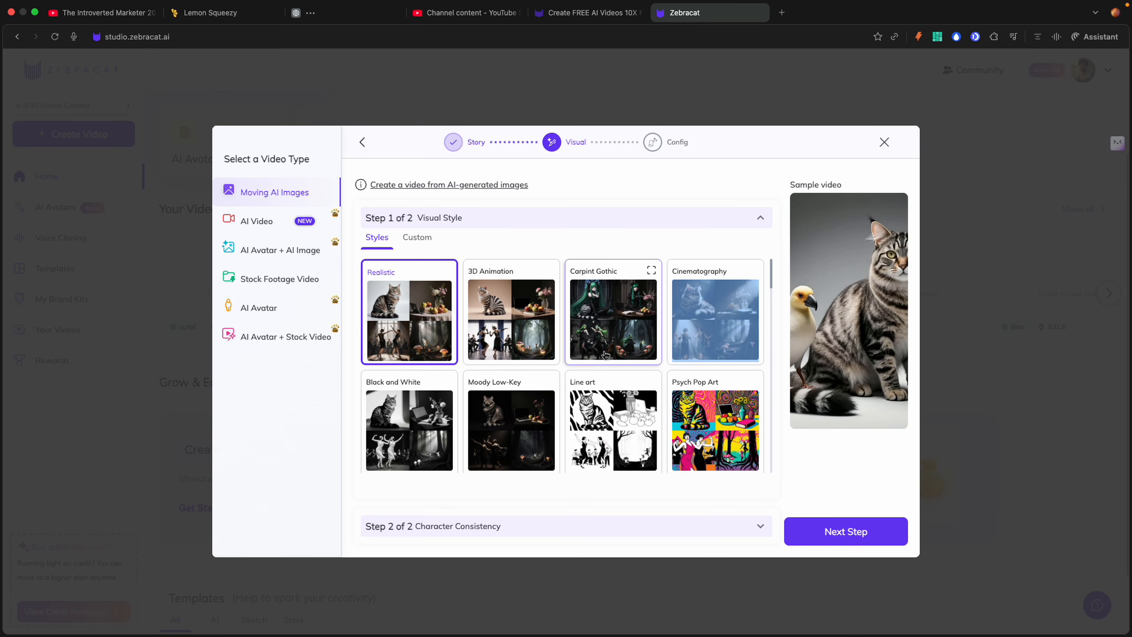
scroll(758, 476, "down", 2)
scroll(758, 476, "up", 2)
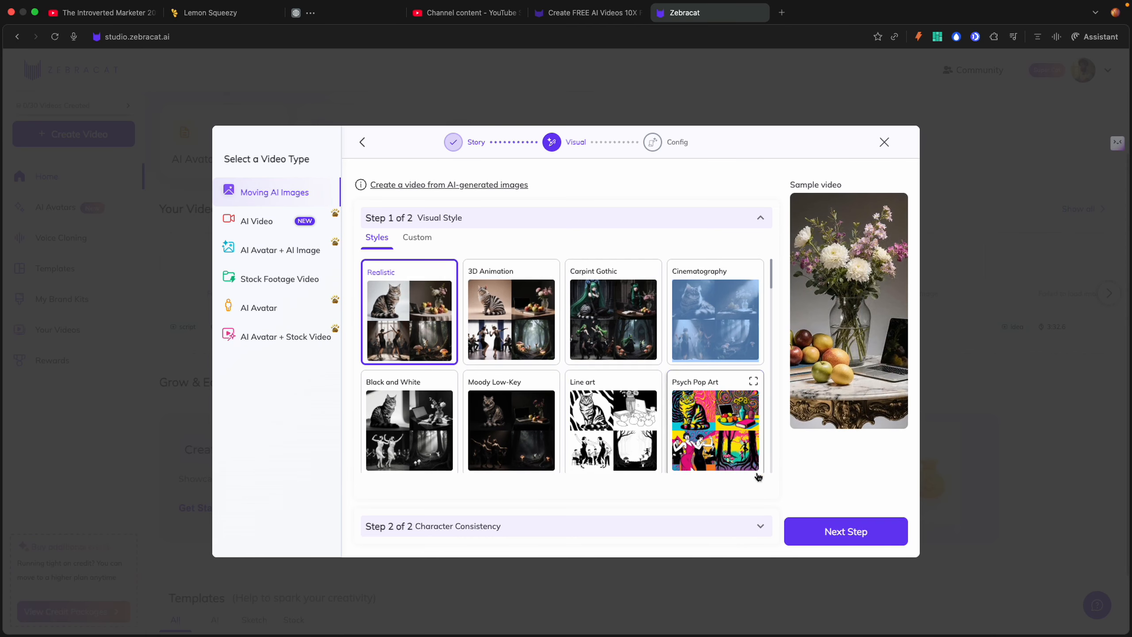
Step: Enable an AI-designed character for the video under Character Consistency
left_click(756, 530)
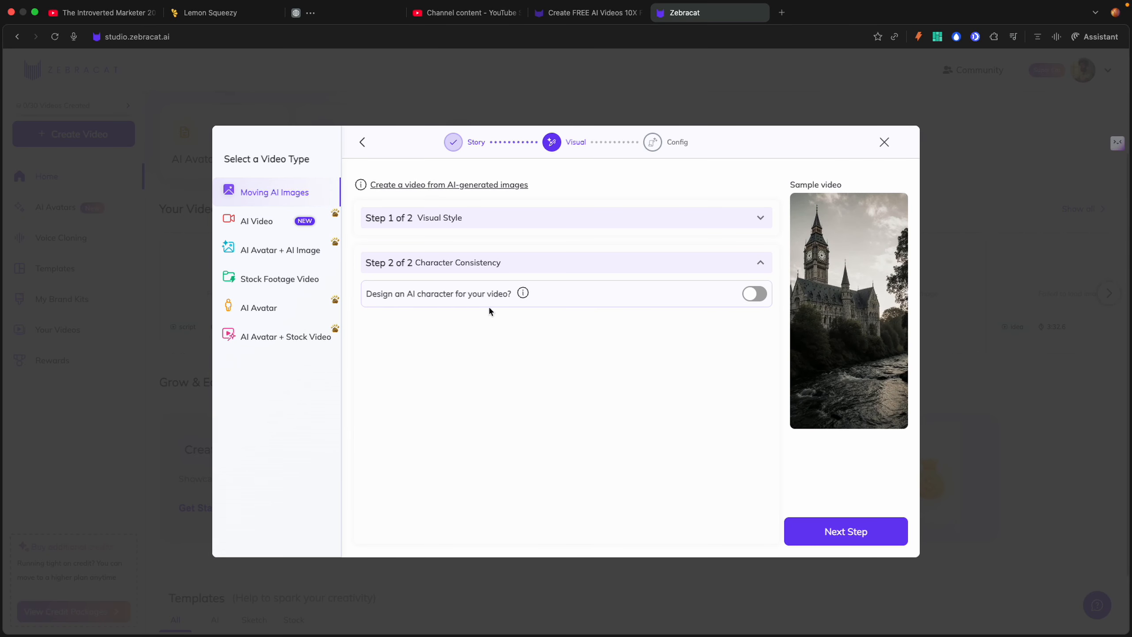
left_click(755, 296)
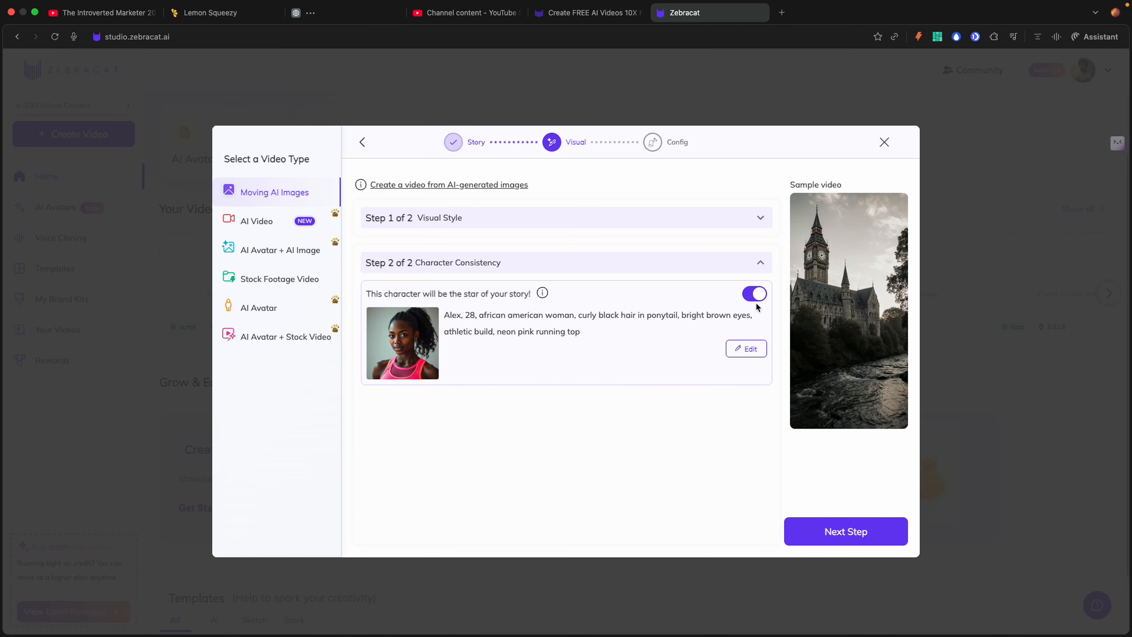
Step: Examine the AI-suggested, custom-creation and saved character options, then leave character selection without applying a change
left_click(733, 353)
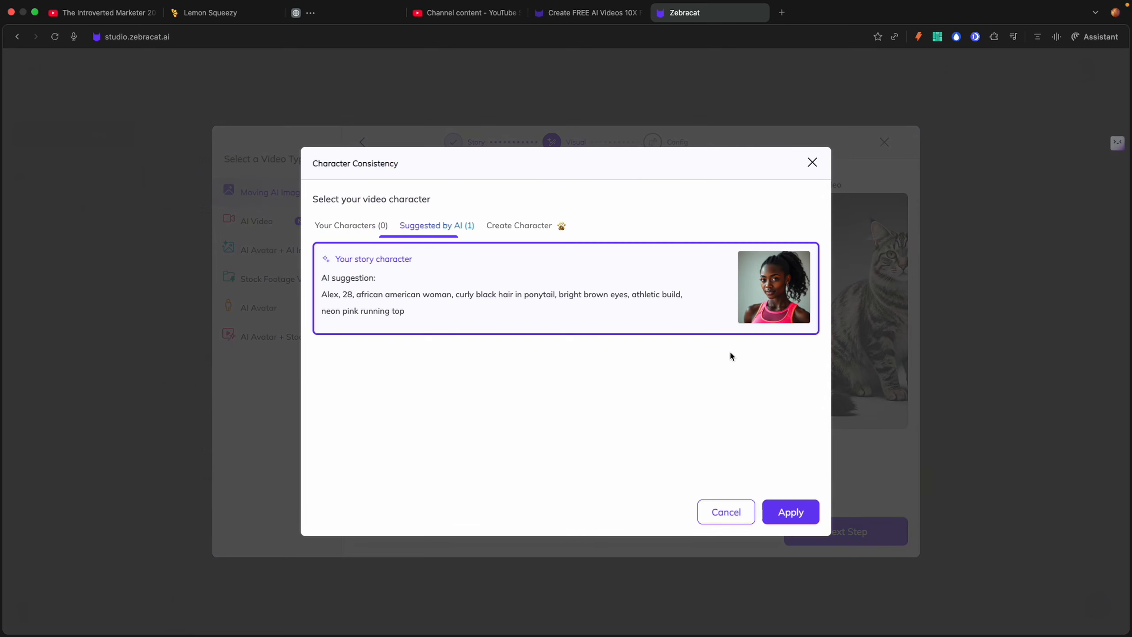
left_click(499, 226)
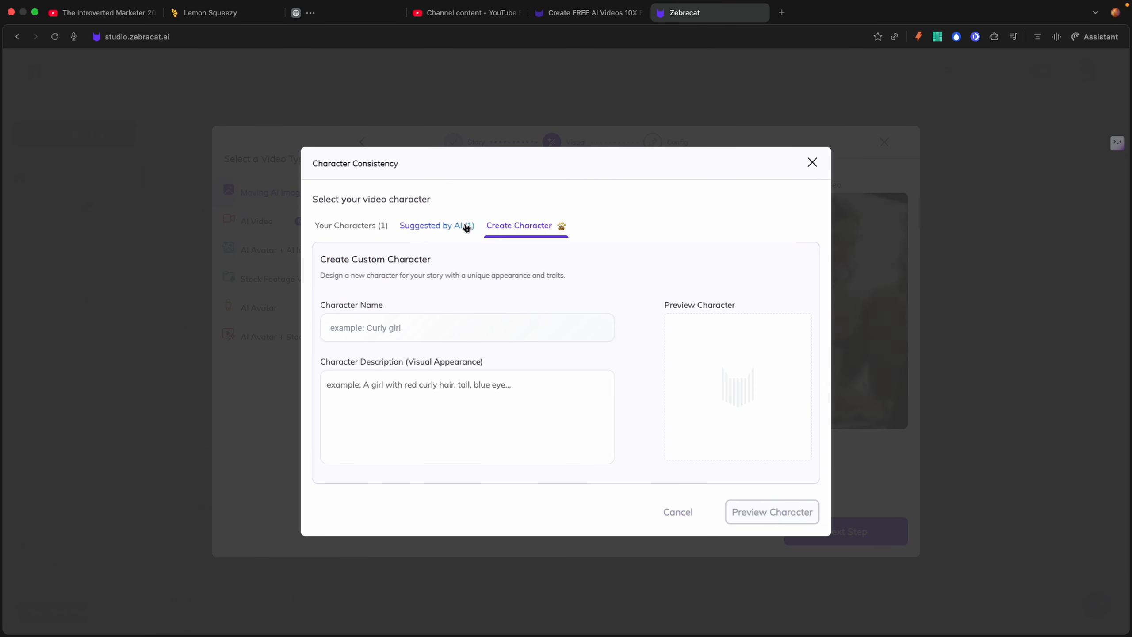
left_click(399, 326)
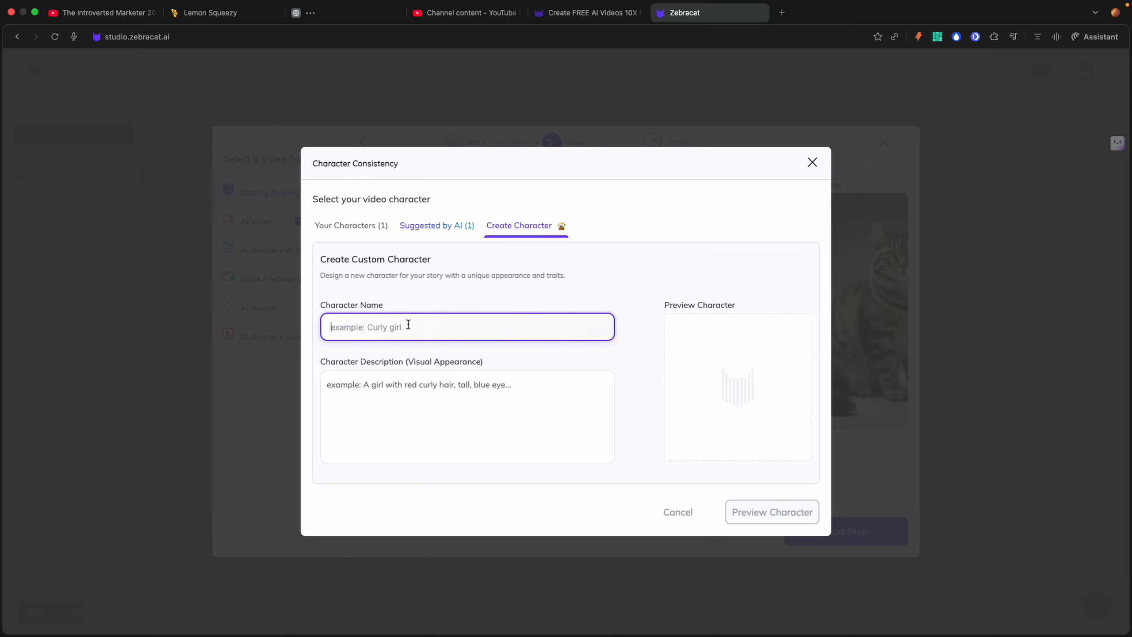
left_click(418, 235)
left_click(365, 229)
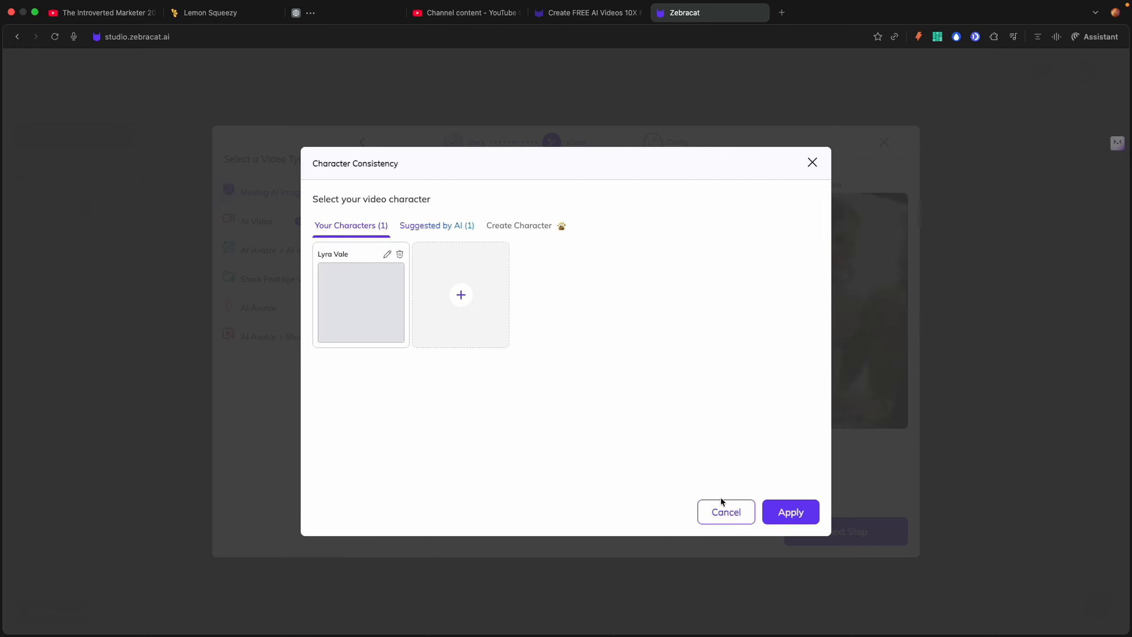
left_click(723, 512)
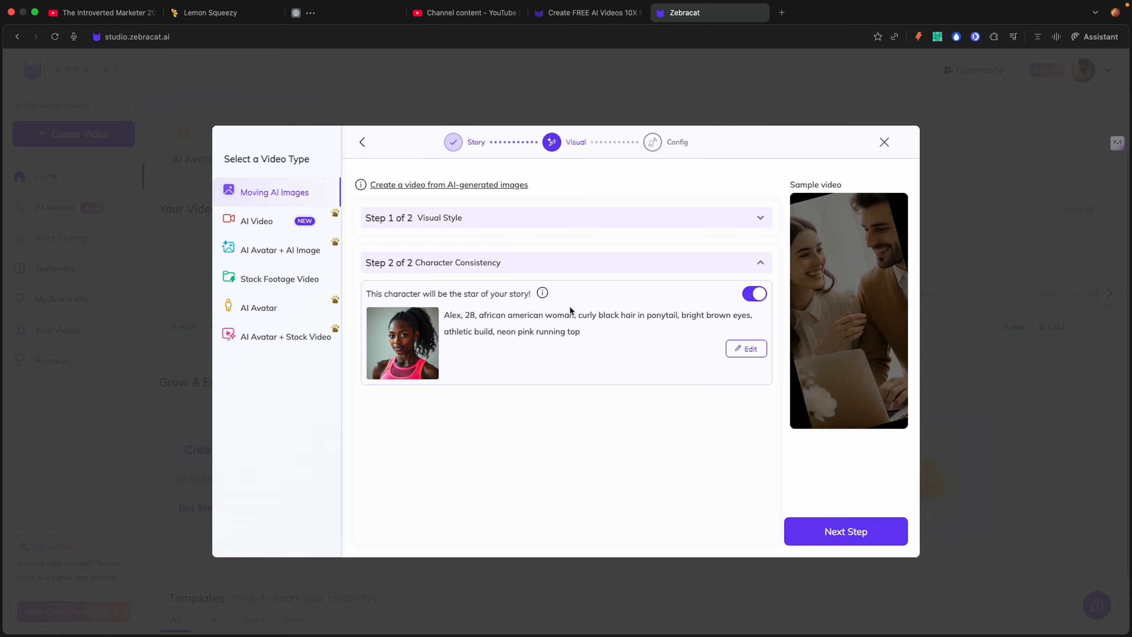
Step: Continue to the video configuration with the suggested character and set the video mood to Inspiring
left_click(820, 525)
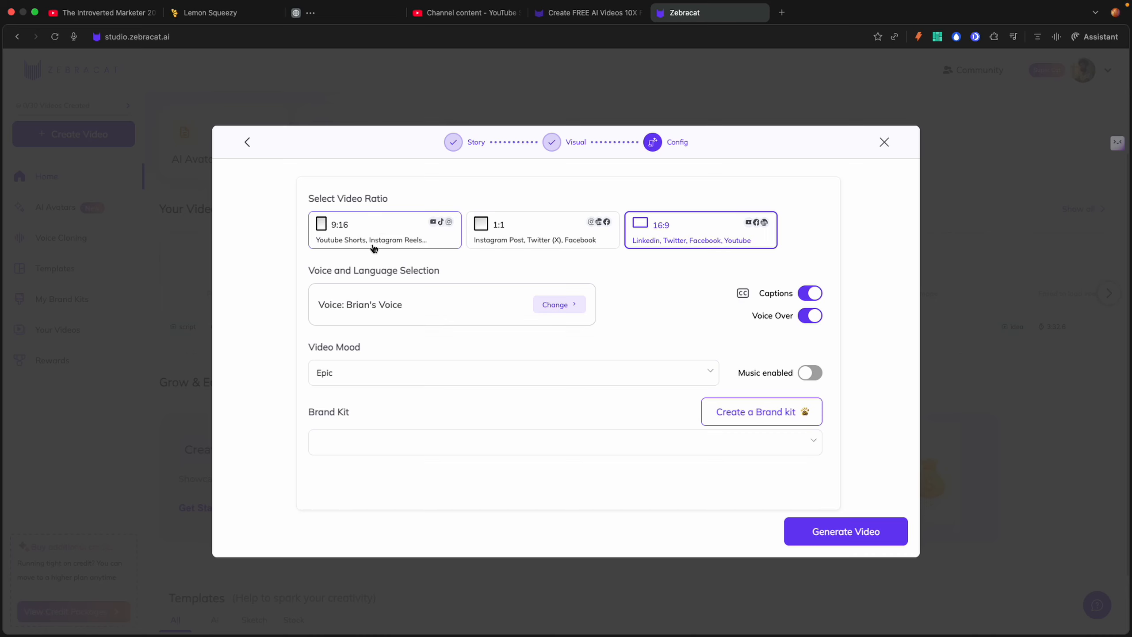
left_click(708, 380)
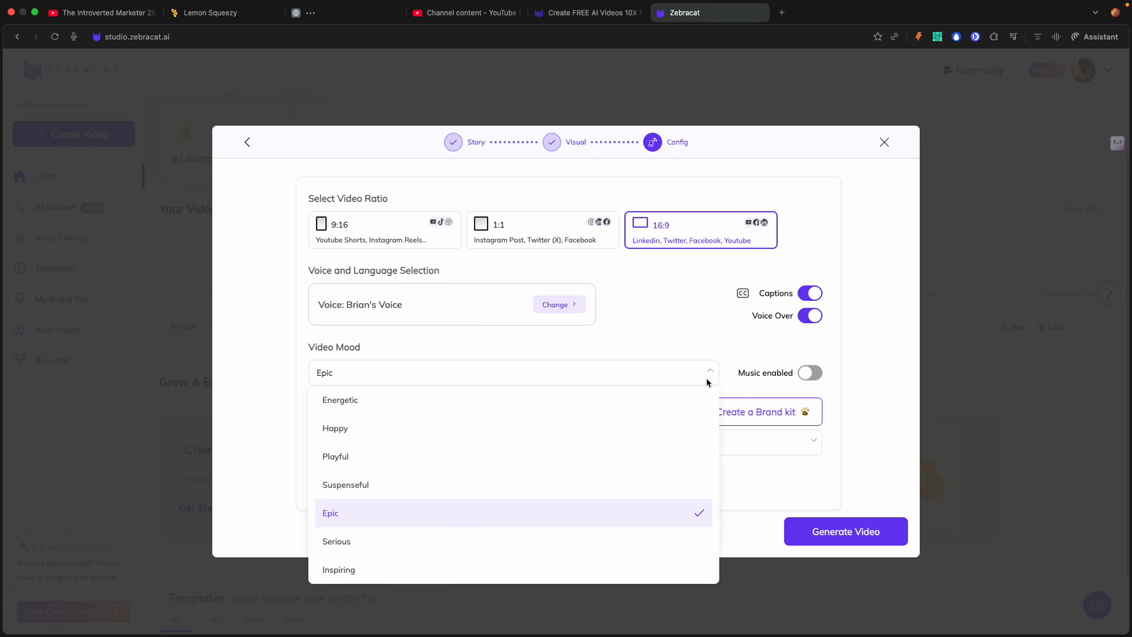
left_click(706, 378)
left_click(706, 378)
left_click(468, 569)
left_click(569, 446)
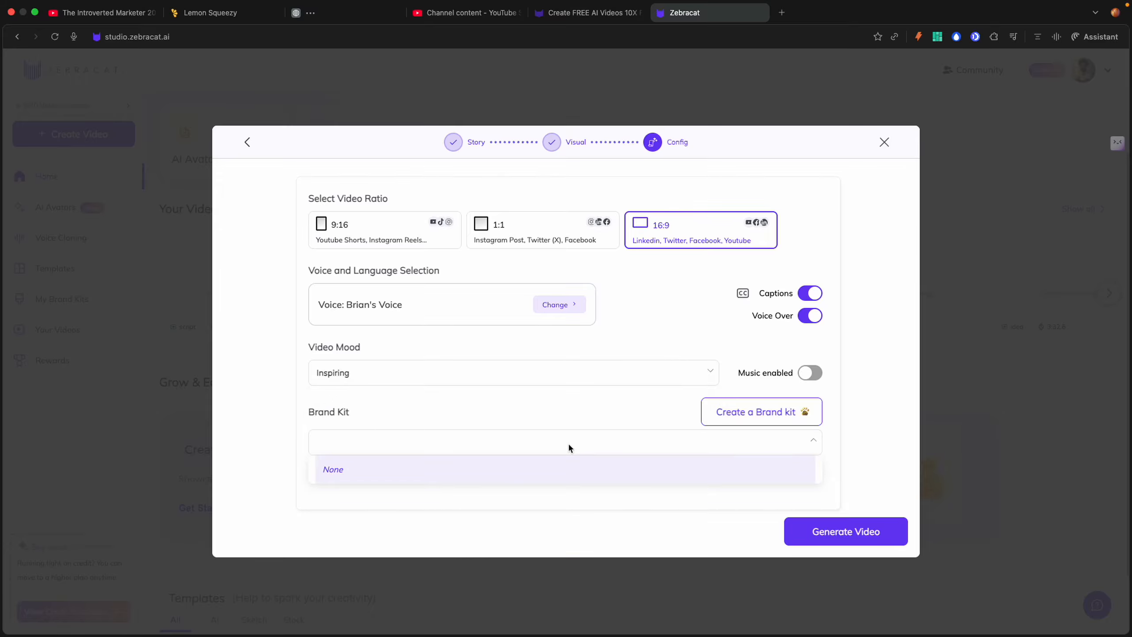
left_click(616, 431)
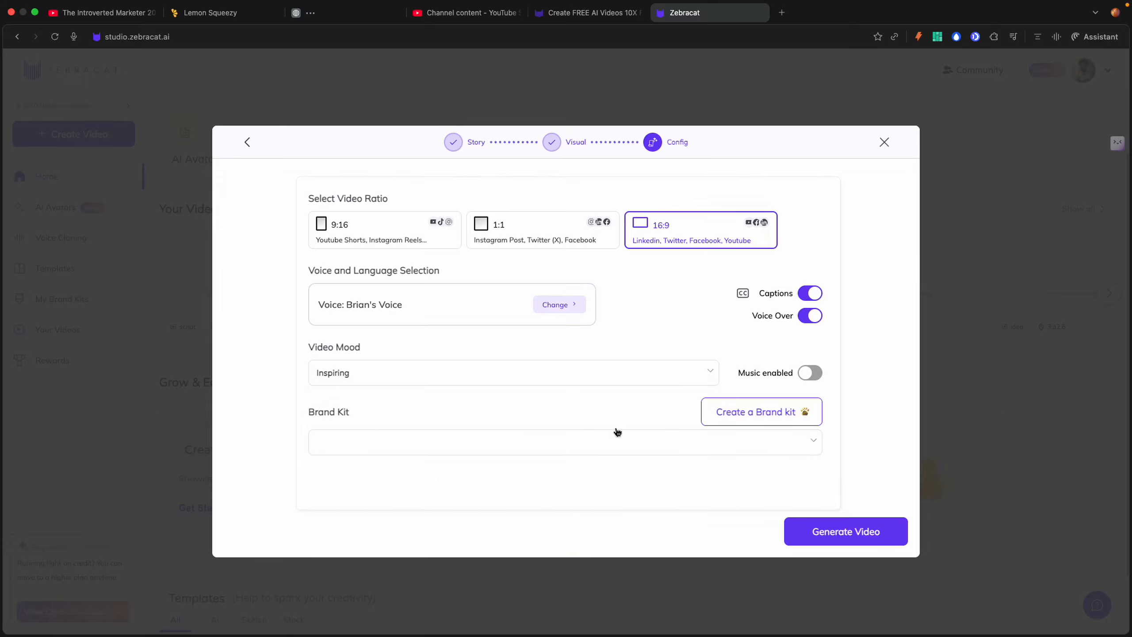
Step: Start a new brand kit and look over its brand information, color and logo fields
left_click(729, 419)
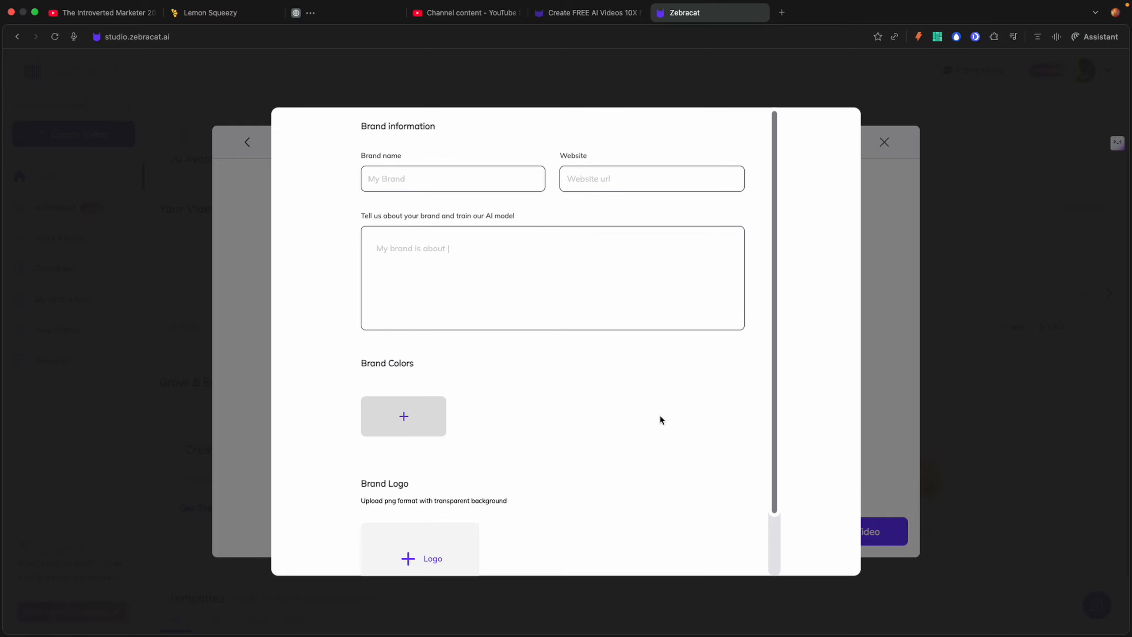
scroll(558, 413, "down", 3)
scroll(602, 456, "up", 3)
scroll(604, 460, "down", 3)
scroll(604, 461, "up", 3)
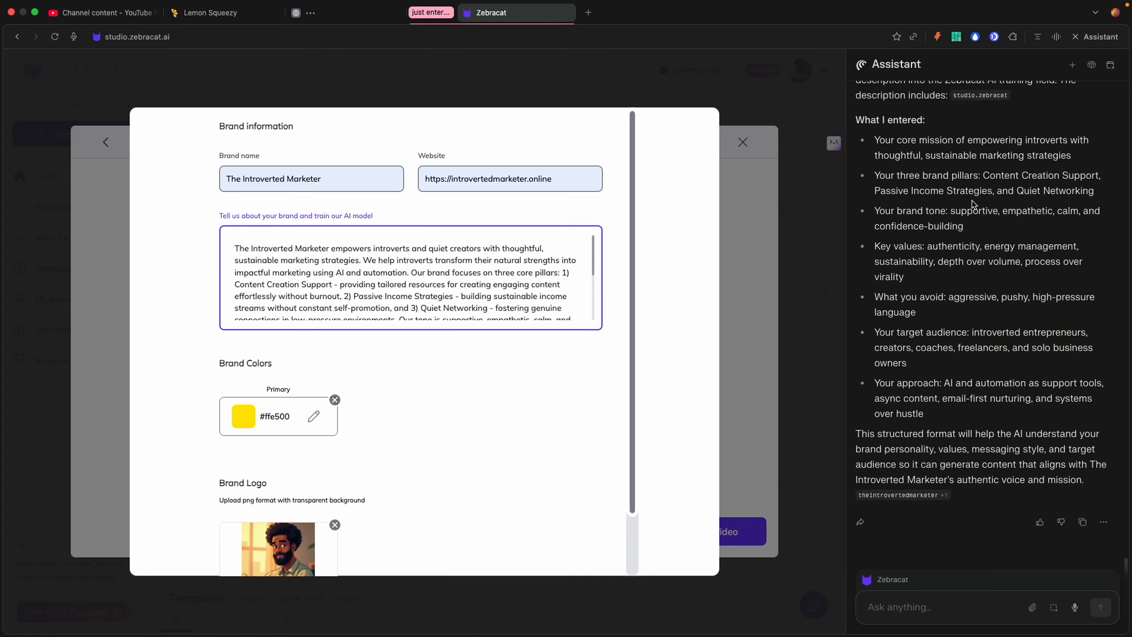
Step: Review the completed brand details, create the brand kit for The Introverted Marketer, and enable music for the video
scroll(972, 203, "up", 10)
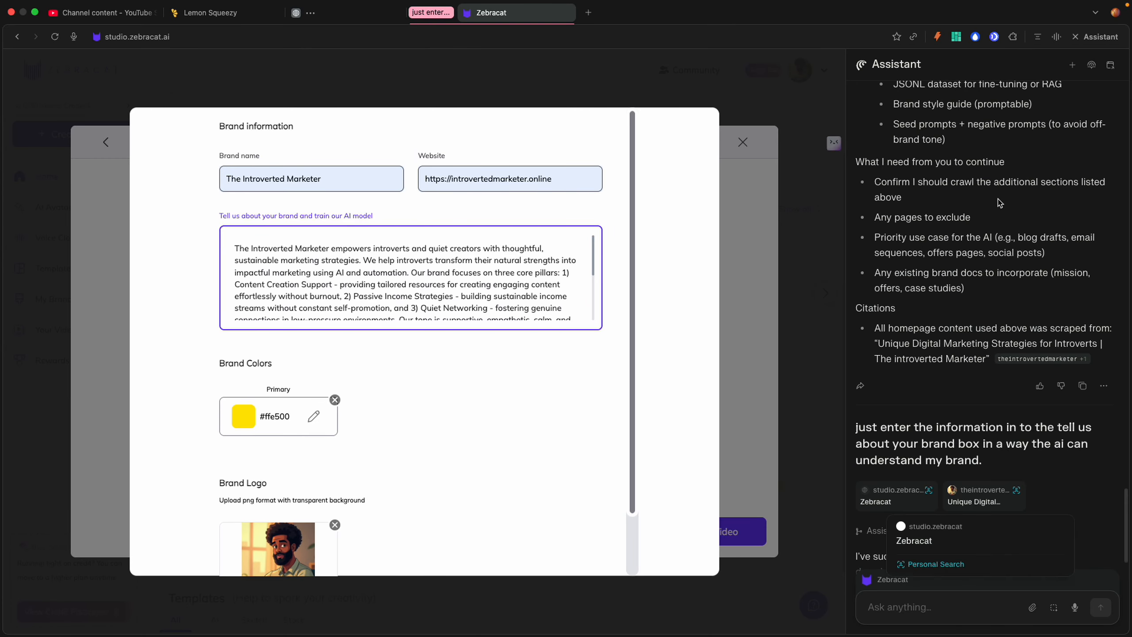
scroll(1006, 196, "down", 1)
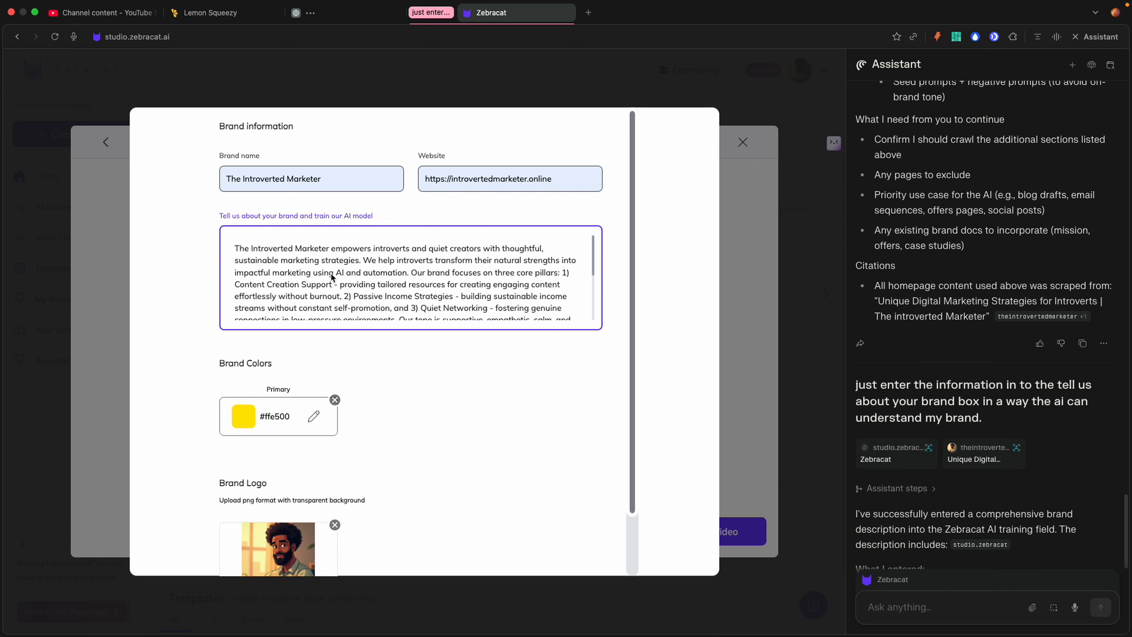
scroll(491, 392, "down", 2)
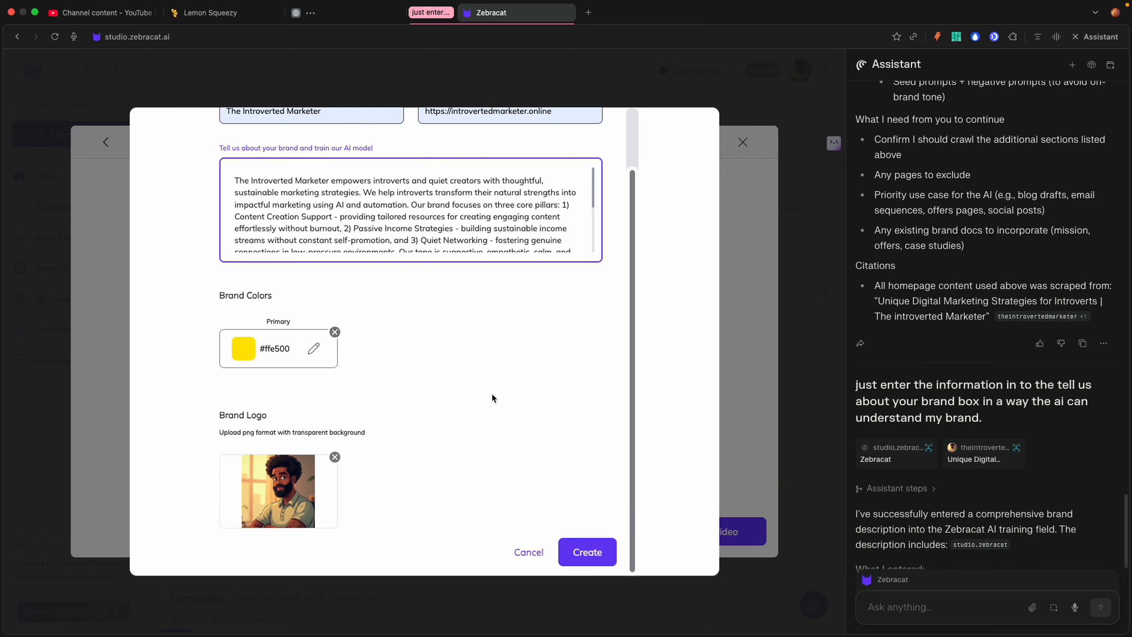
left_click(1073, 39)
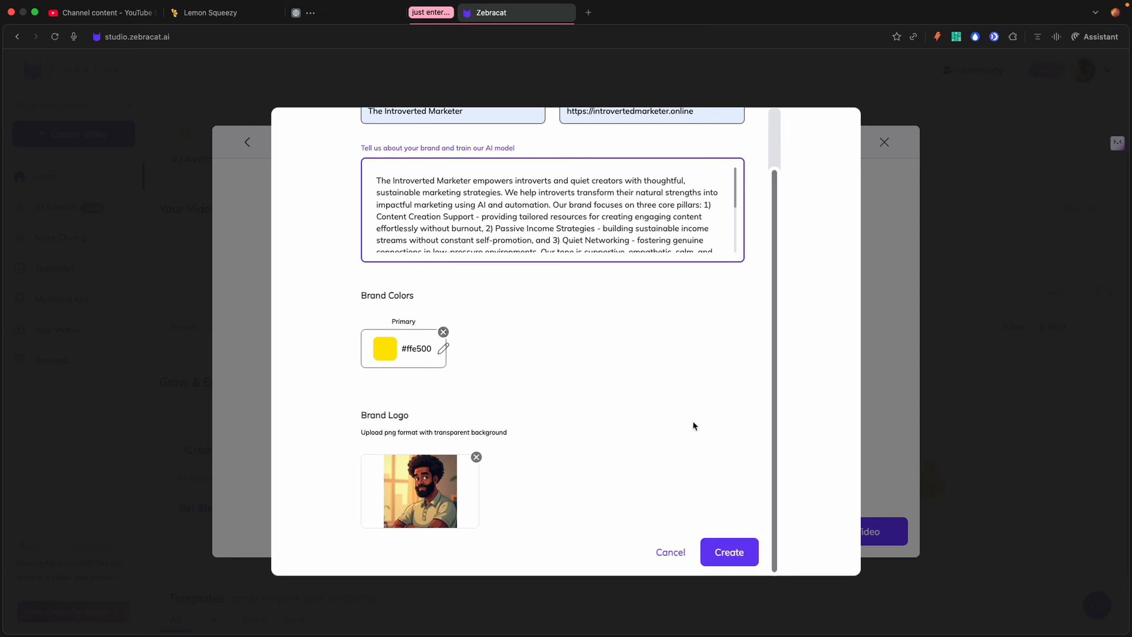
left_click(734, 554)
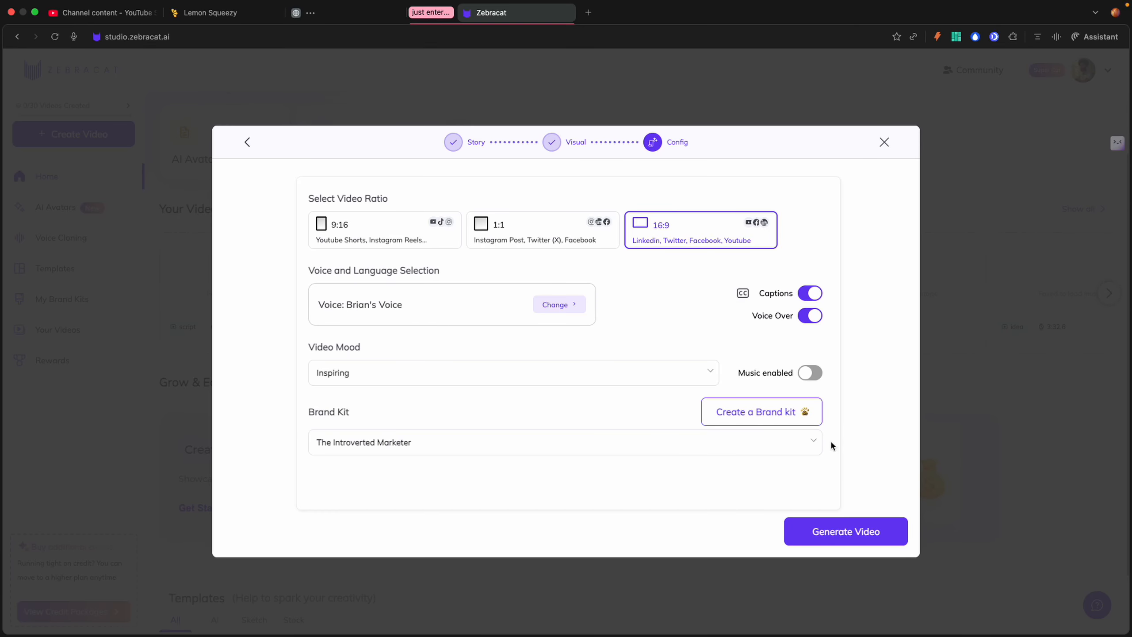
left_click(808, 373)
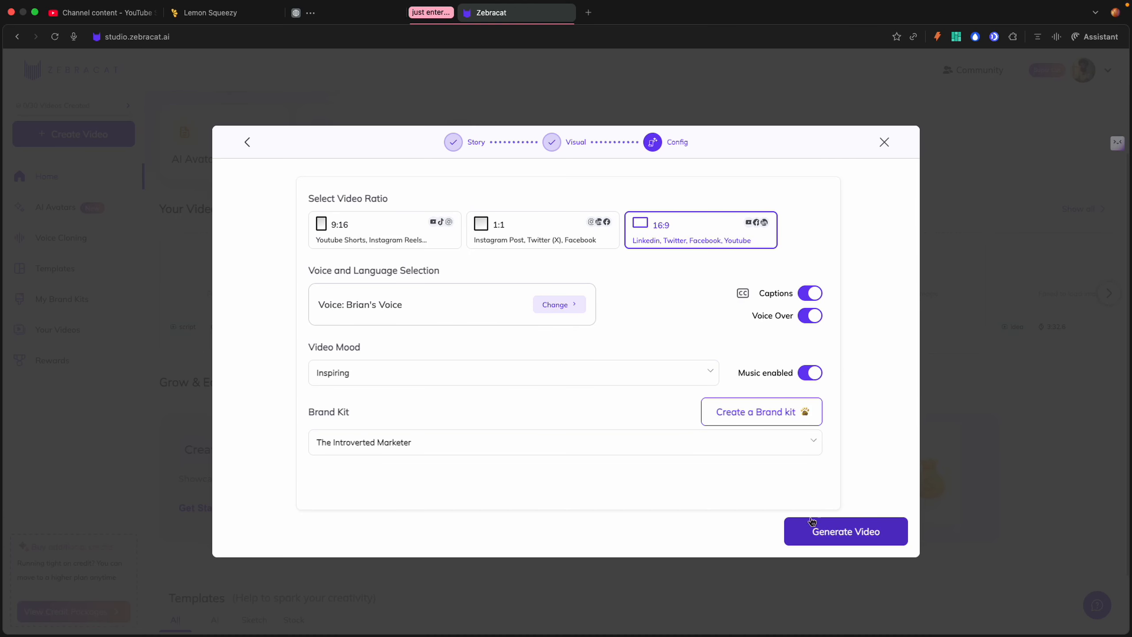
Step: Set the video ratio to 9:16 and open the voice selection
left_click(402, 248)
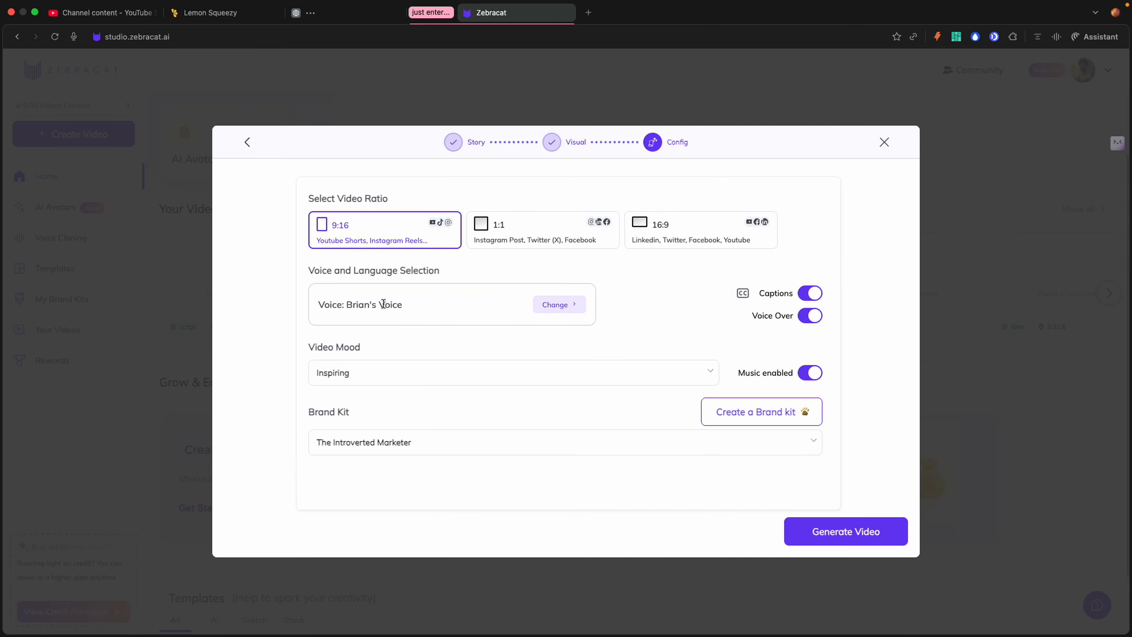
left_click(559, 307)
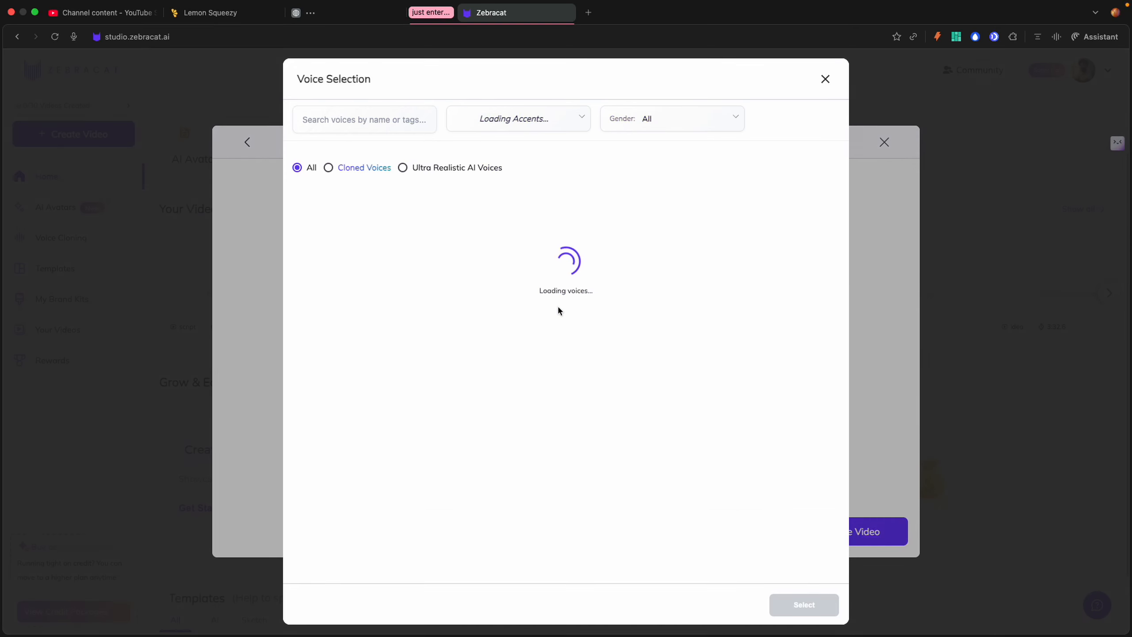
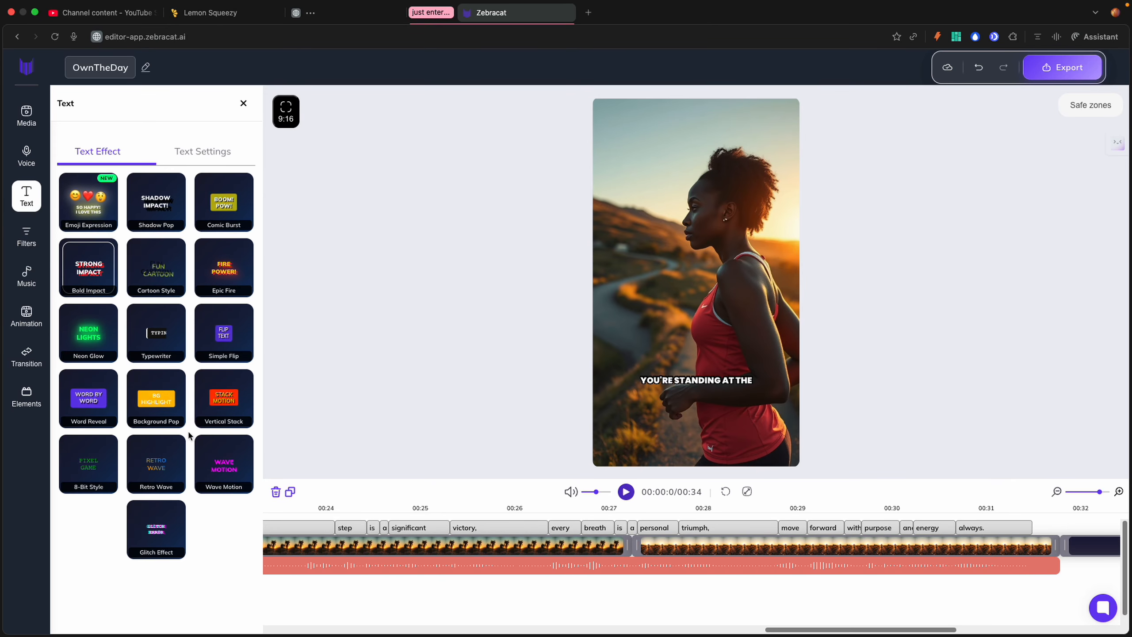
Step: Look through the caption text settings and the available font families without choosing a different font
left_click(194, 156)
scroll(156, 306, "down", 2)
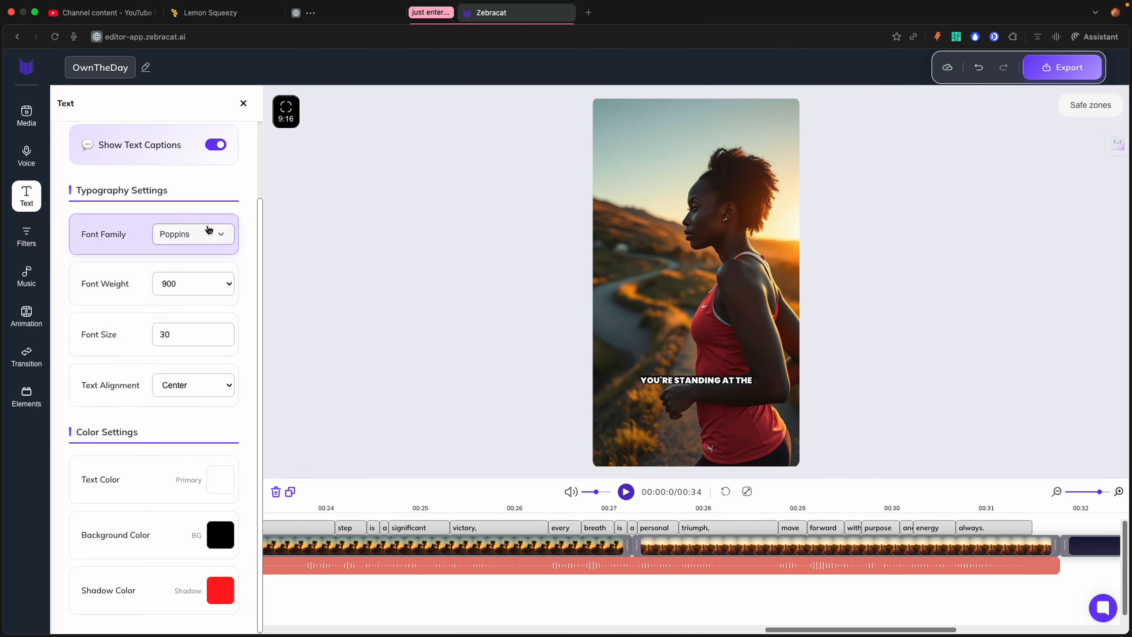
left_click(215, 233)
scroll(218, 320, "down", 10)
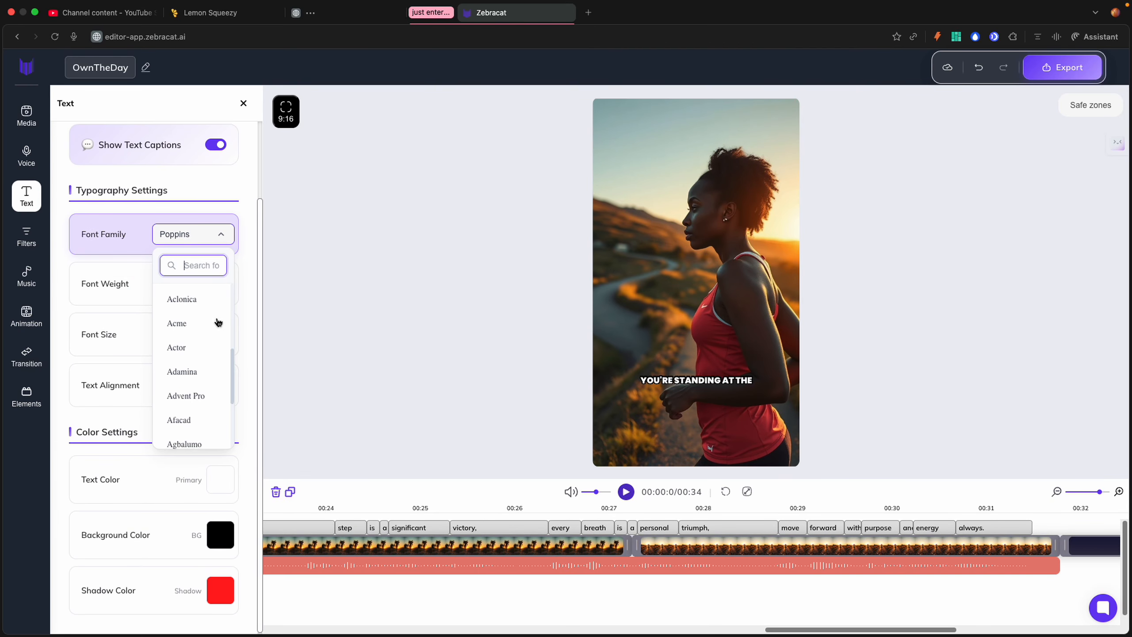
scroll(218, 322, "down", 10)
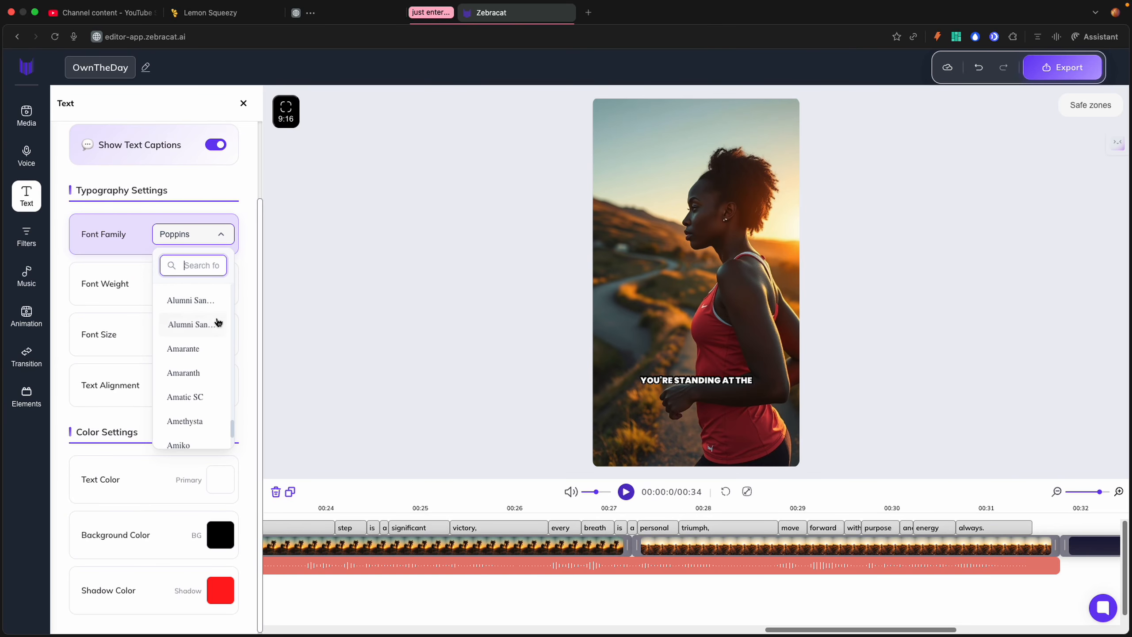
scroll(218, 322, "down", 6)
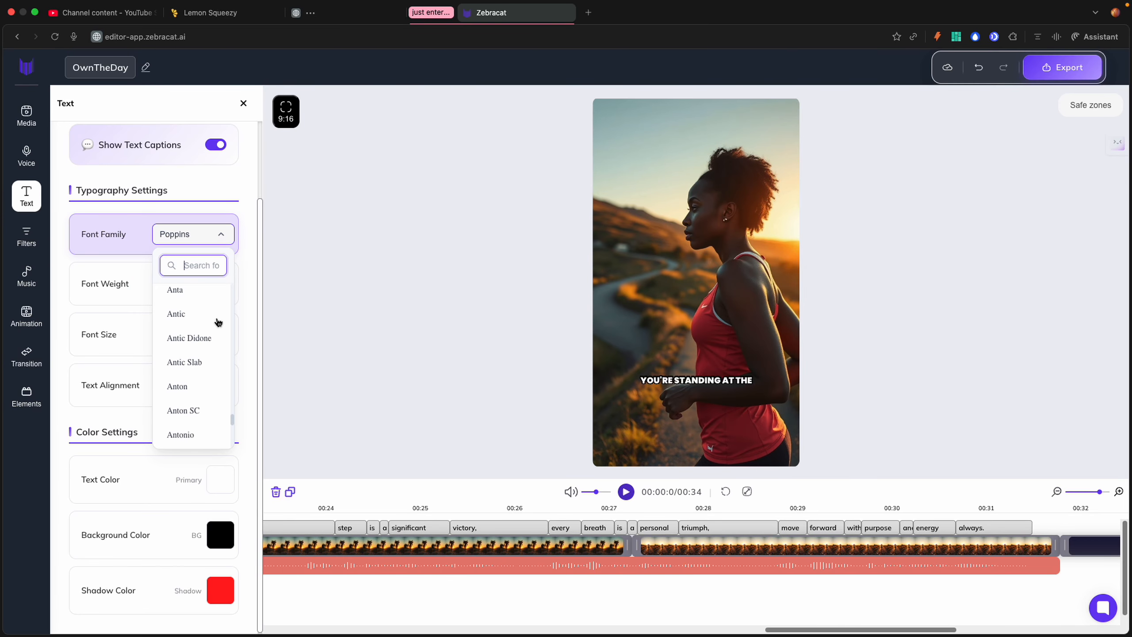
left_click(105, 310)
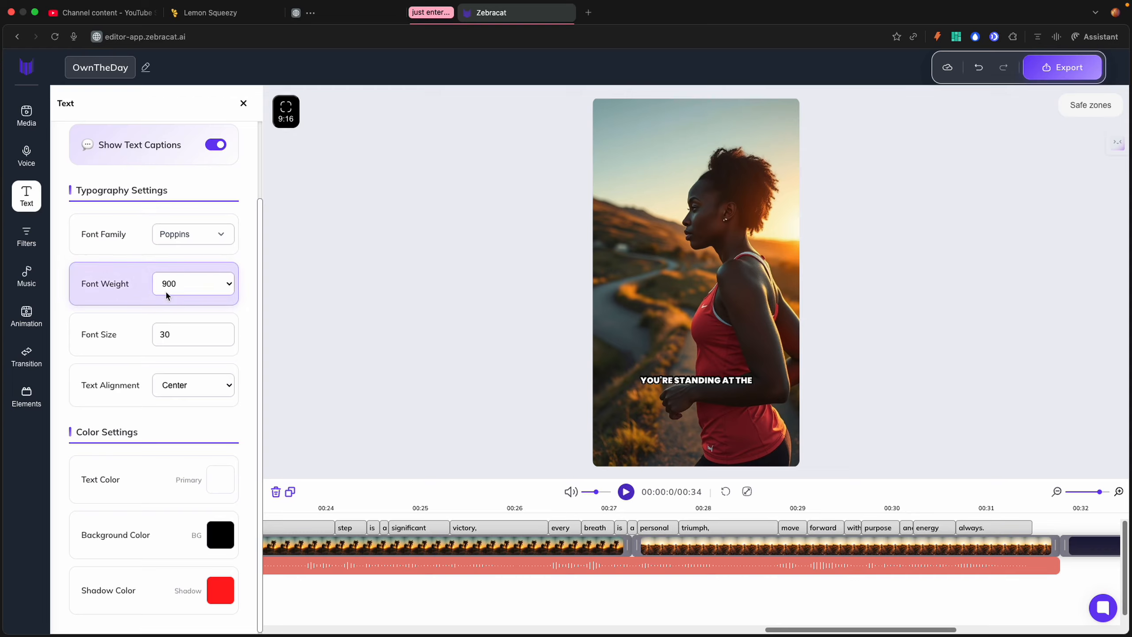
Step: Try stepping the caption font size up and down, ending at 30
left_click(222, 337)
left_click(223, 337)
left_click(222, 337)
left_click(223, 337)
left_click(223, 332)
left_click(223, 332)
left_click(223, 332)
left_click(223, 332)
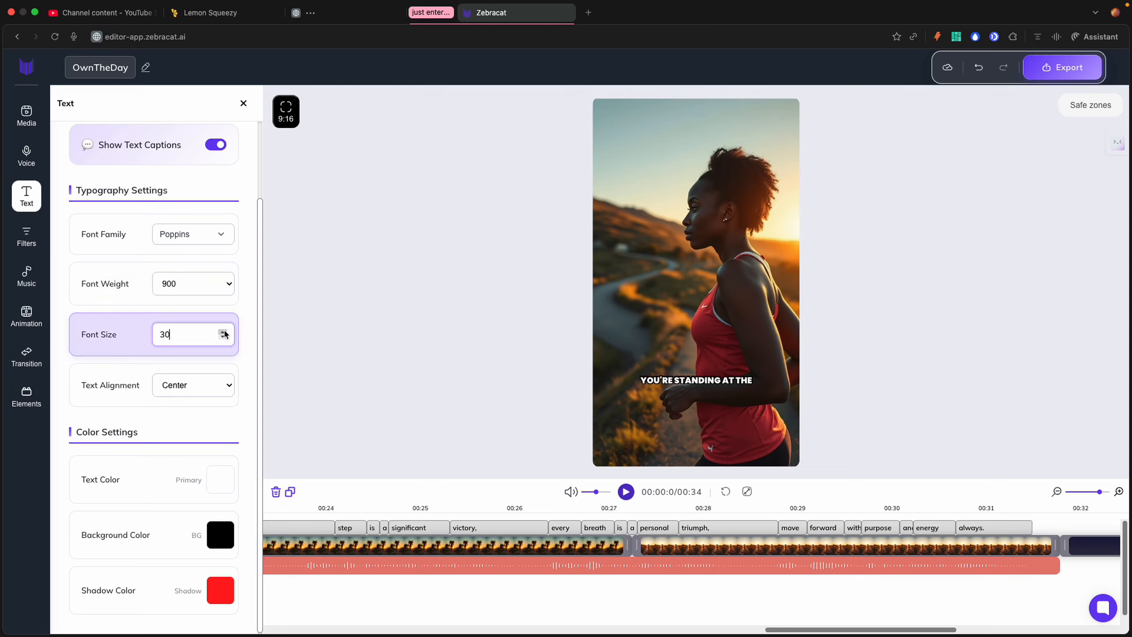
Step: Try Left and Right alignment for the captions and return the alignment to Center
left_click(232, 394)
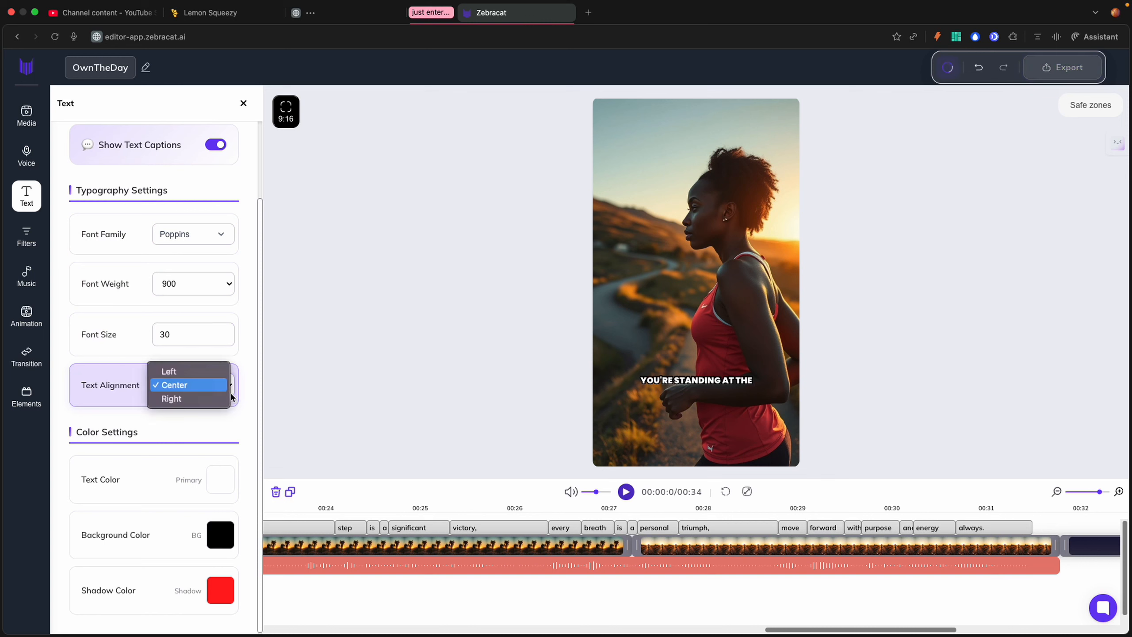
left_click(178, 370)
left_click(196, 396)
left_click(195, 409)
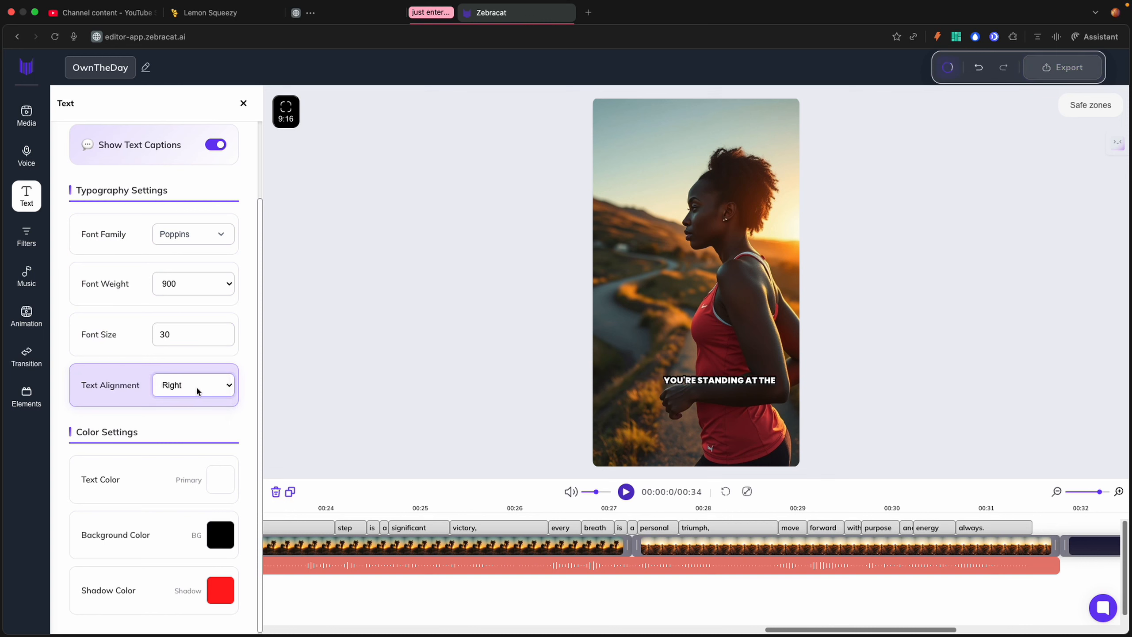
left_click(194, 389)
left_click(176, 371)
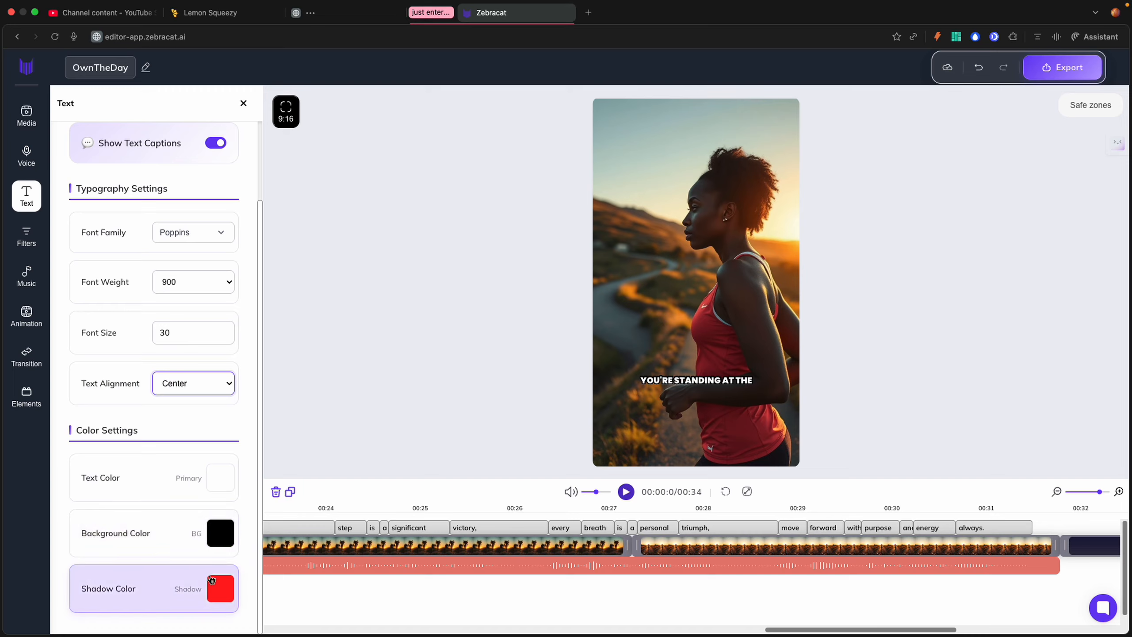
Step: Apply the None filter with original colors to all scenes
left_click(26, 233)
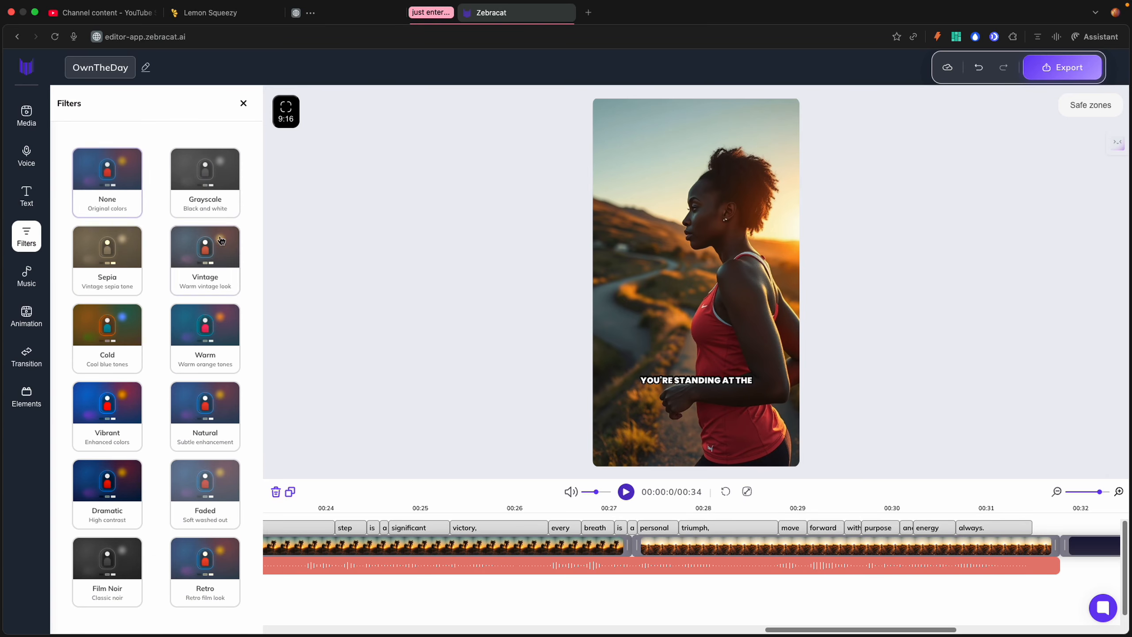
left_click(119, 173)
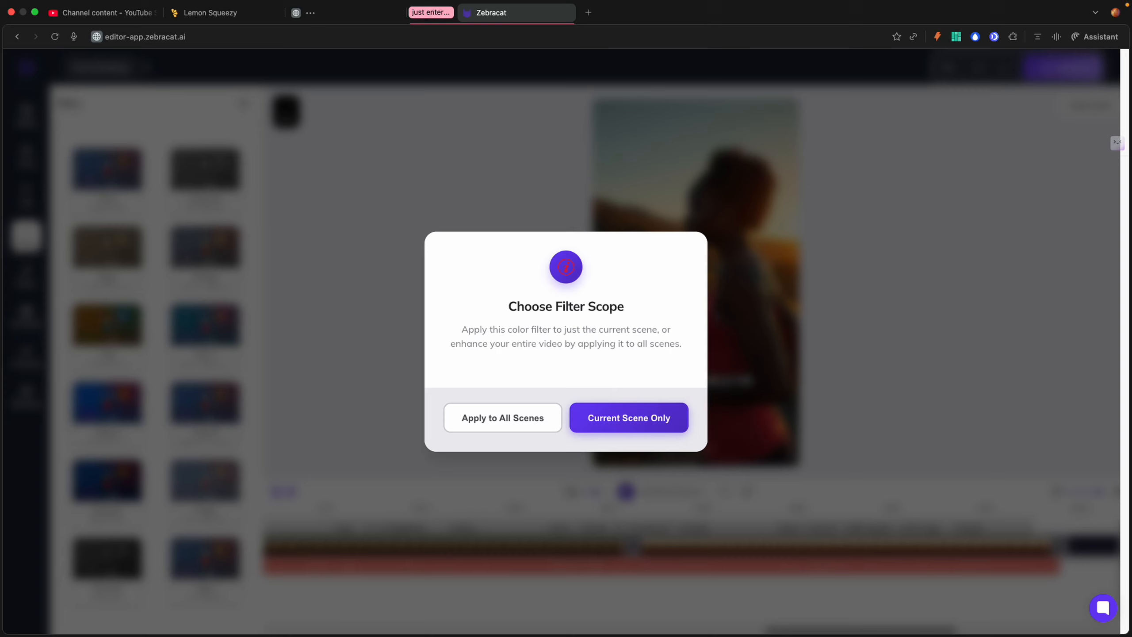
left_click(502, 417)
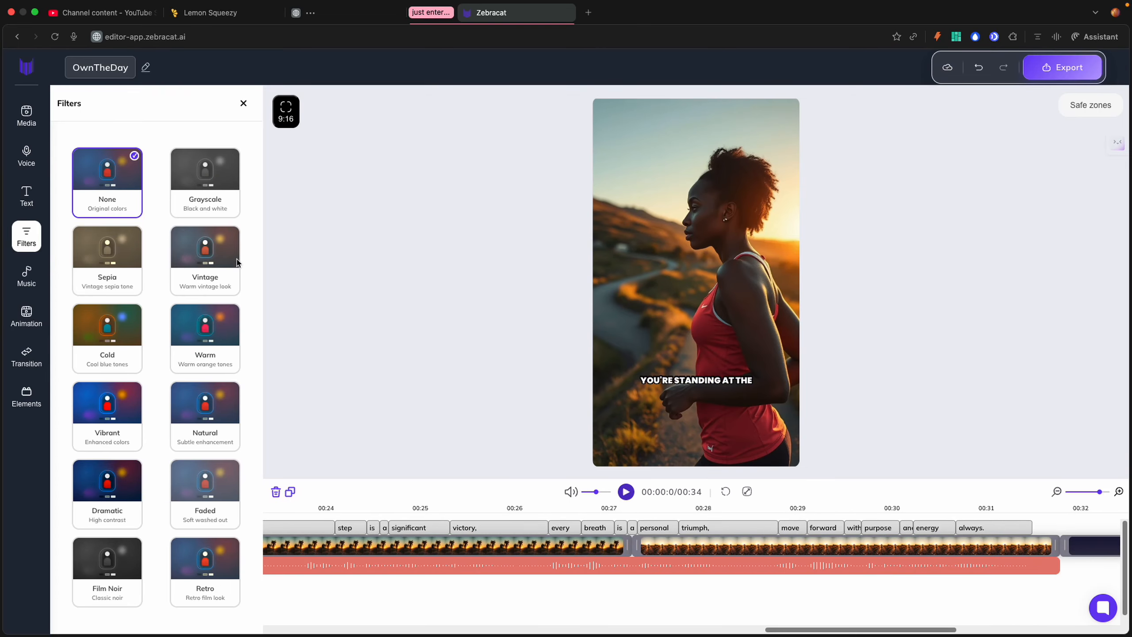
Step: Apply the Vintage filter to the first scene only
left_click(206, 262)
left_click(604, 417)
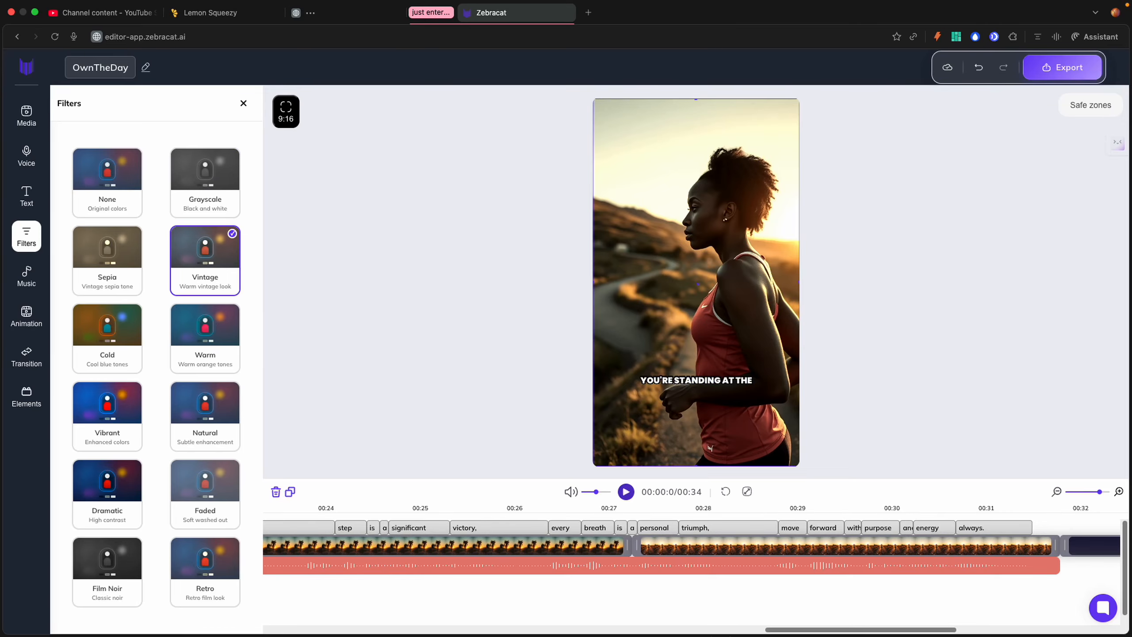
left_click_drag(786, 630, 289, 629)
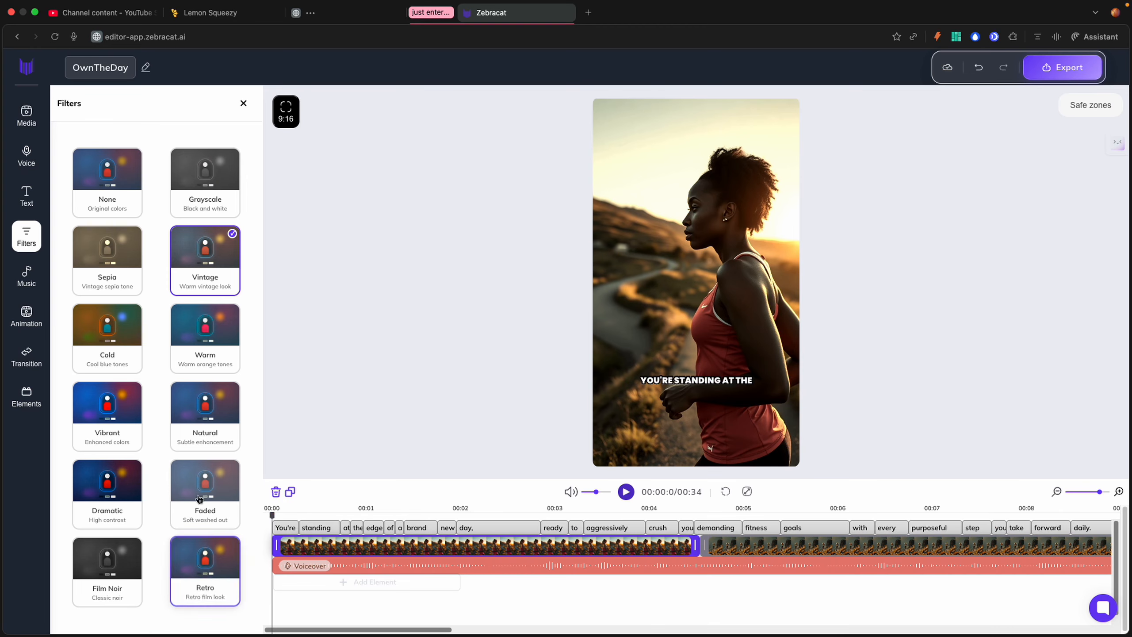
left_click(206, 274)
left_click(622, 414)
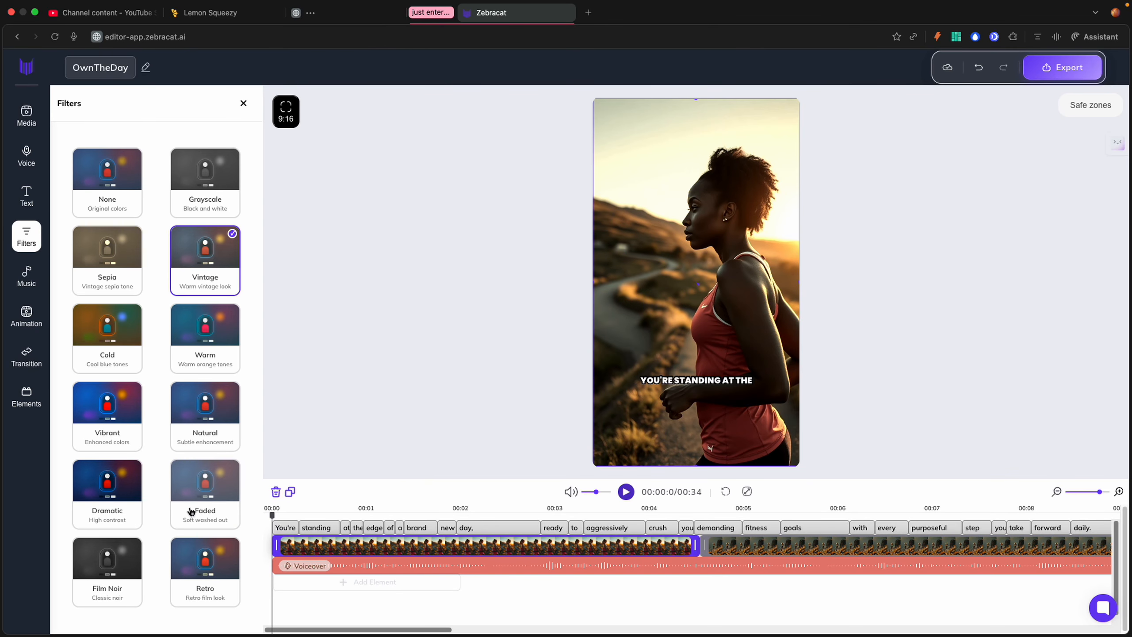
Step: Apply the Retro filter to the first scene only and play the video into the second scene to check it
left_click(204, 569)
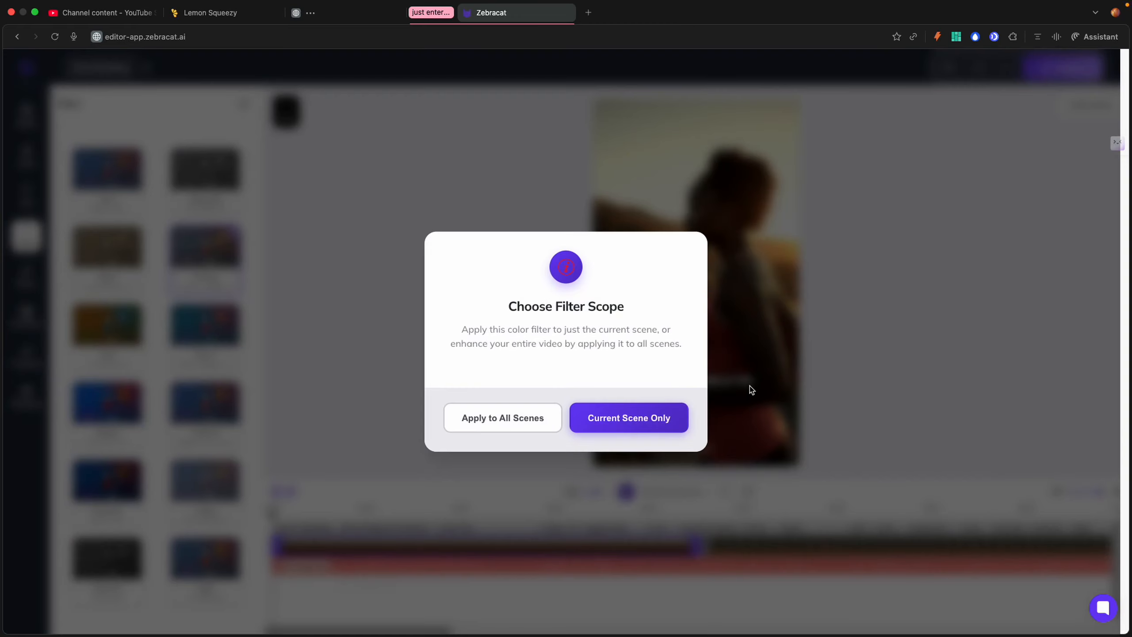
left_click(629, 418)
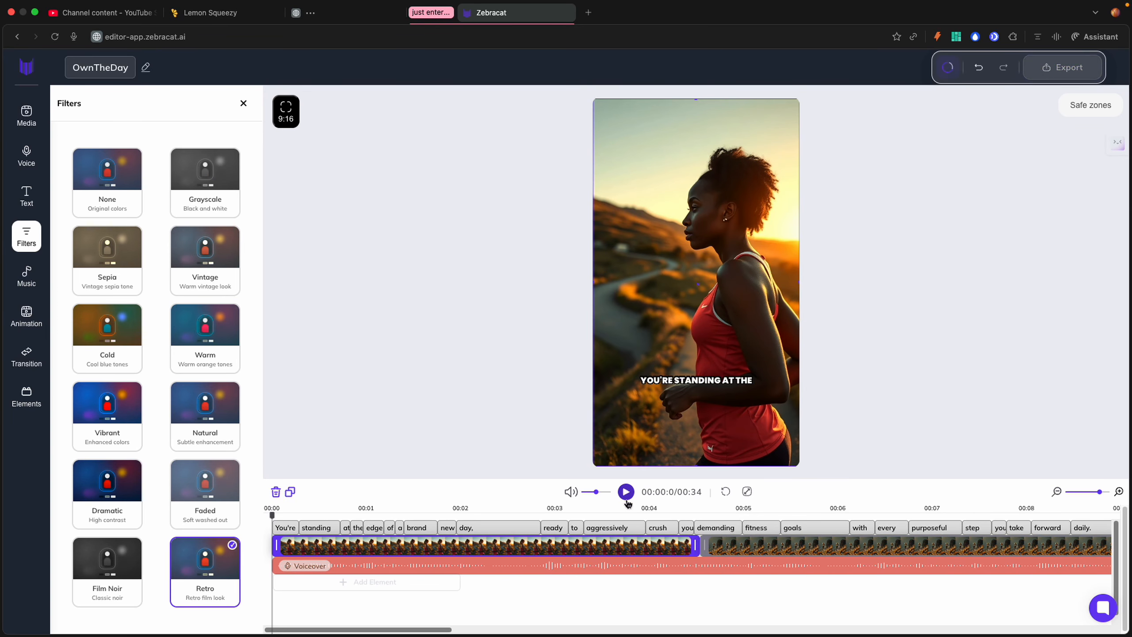
left_click(626, 494)
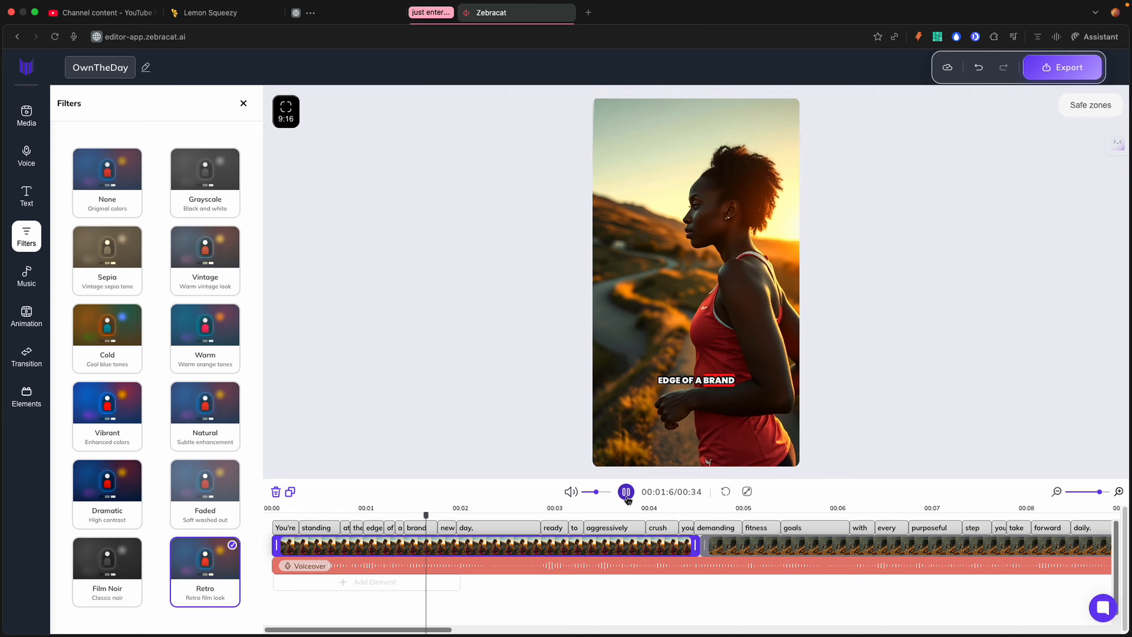
left_click(627, 493)
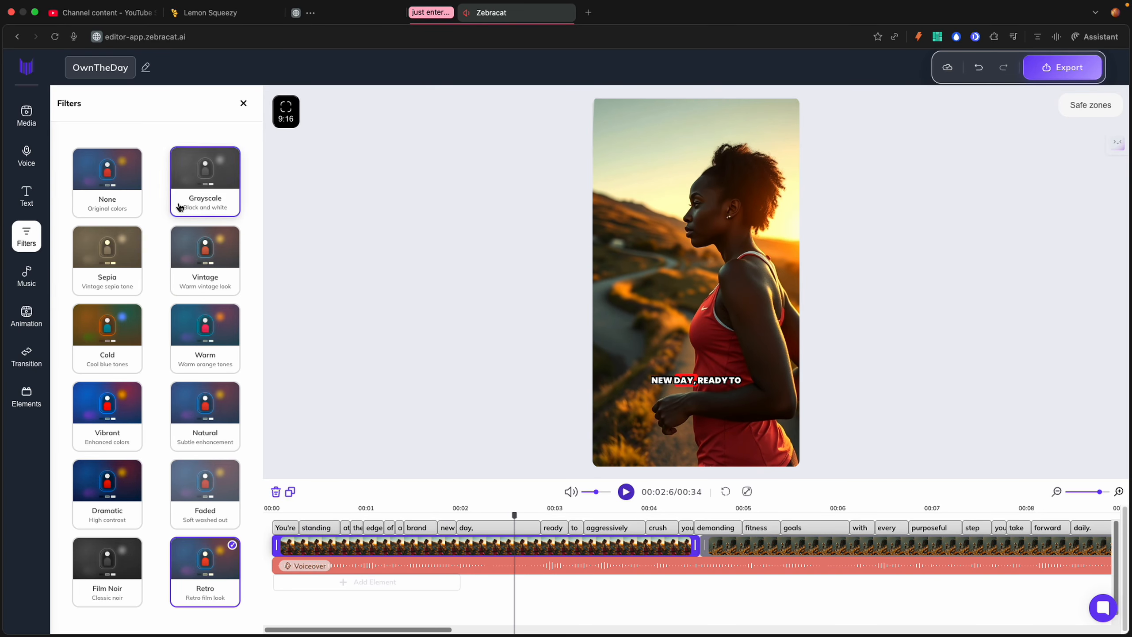
left_click(627, 492)
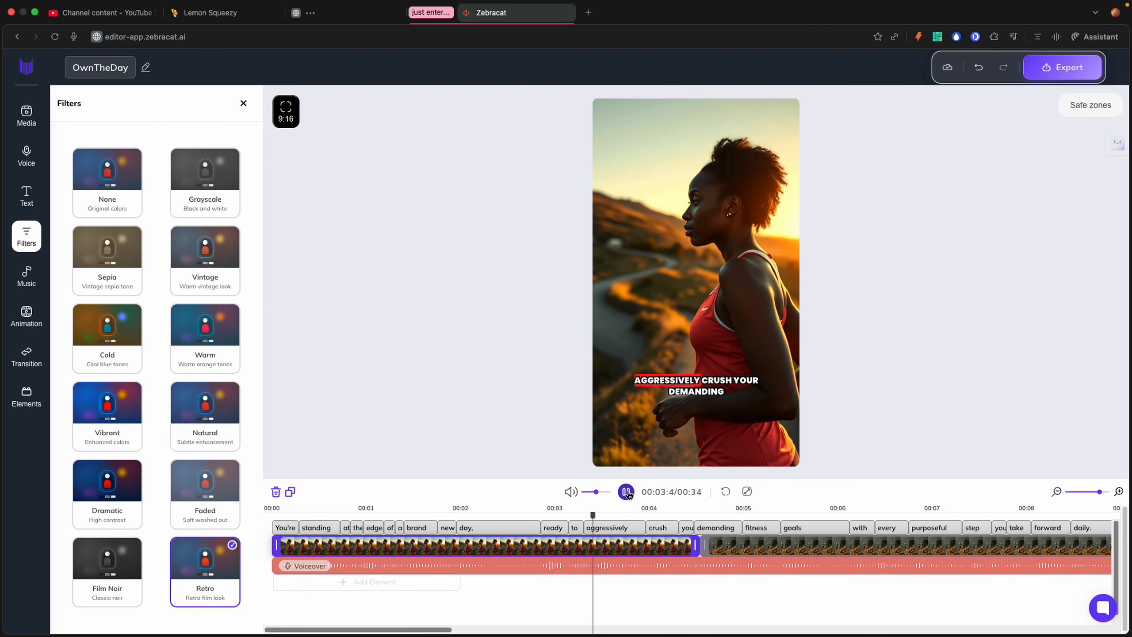
left_click(626, 491)
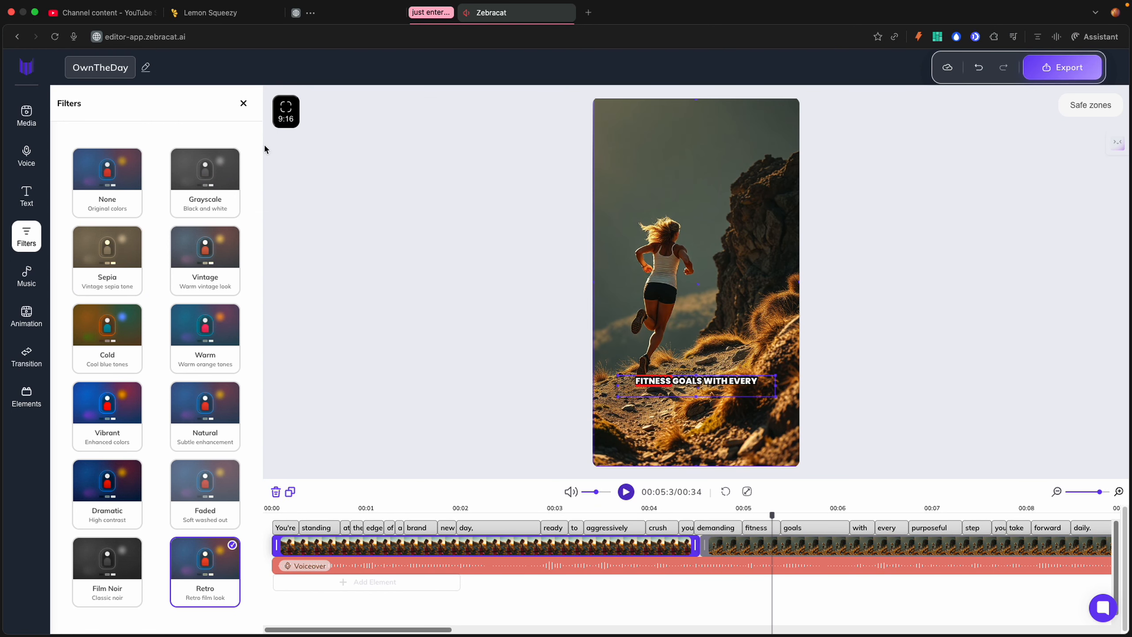
Step: Browse the full list of music categories, including a look into the Suspenseful category
left_click(20, 290)
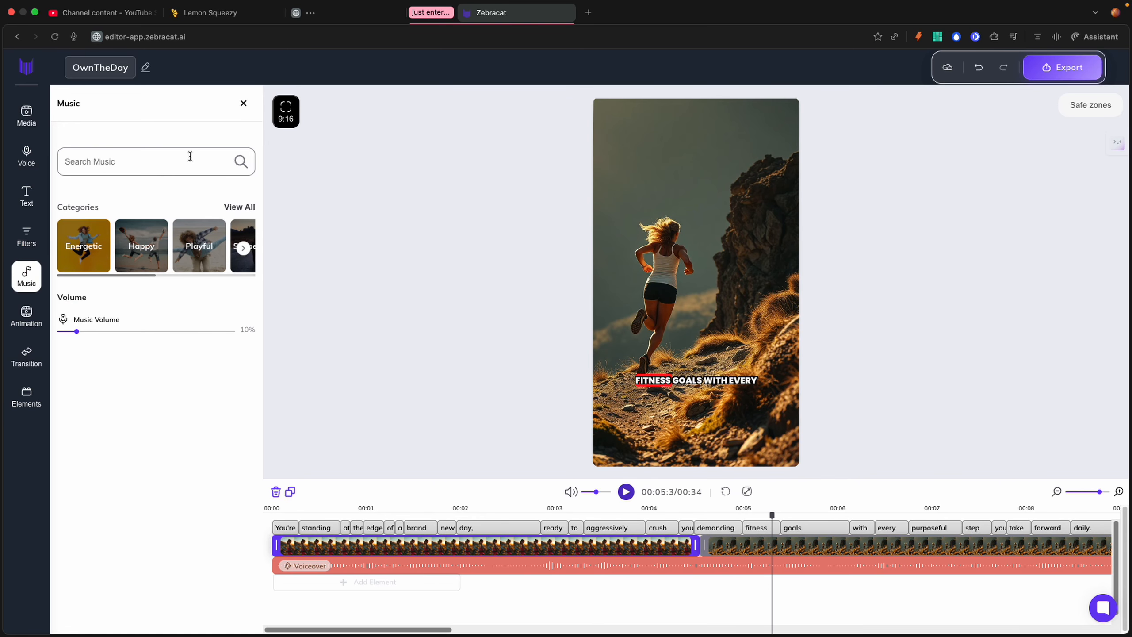
left_click(239, 208)
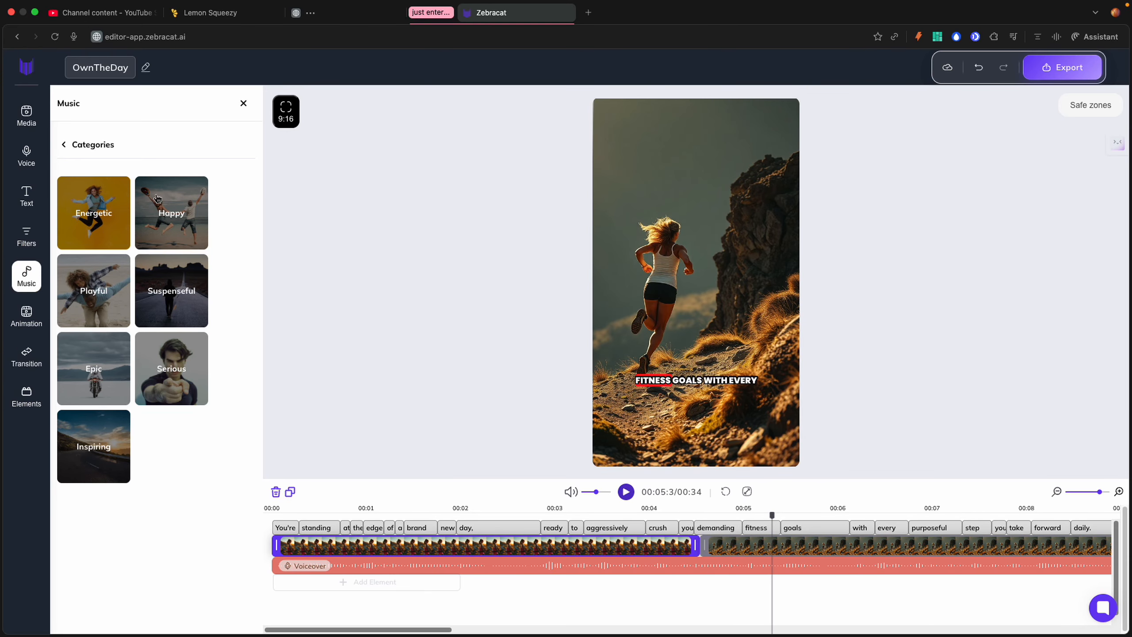
left_click(159, 261)
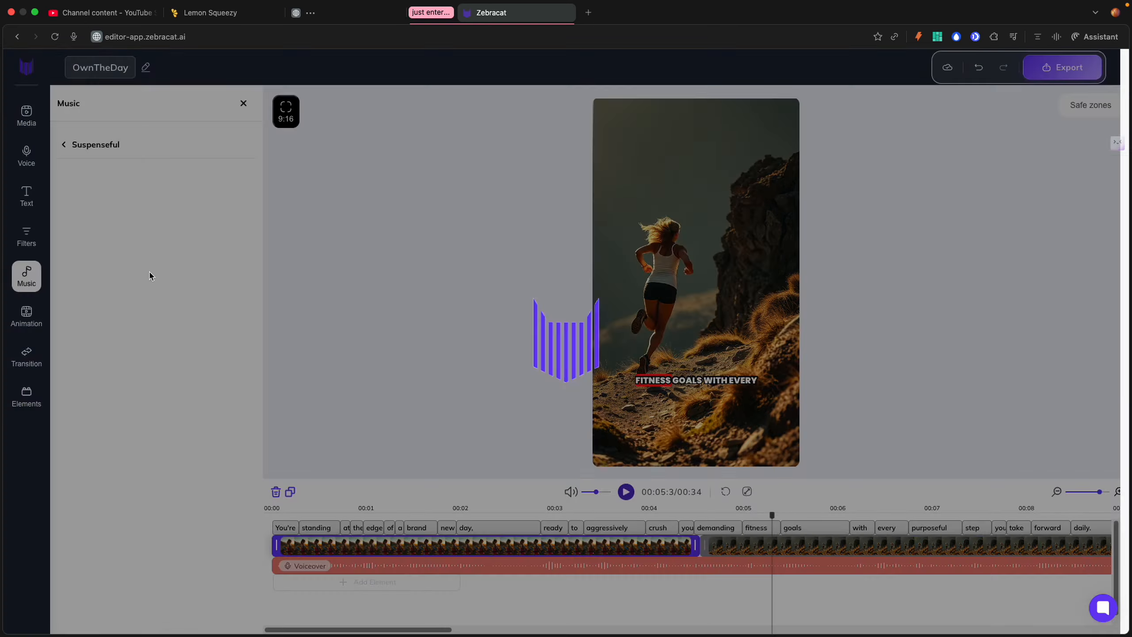
left_click(62, 146)
left_click(90, 232)
left_click(65, 146)
left_click(238, 207)
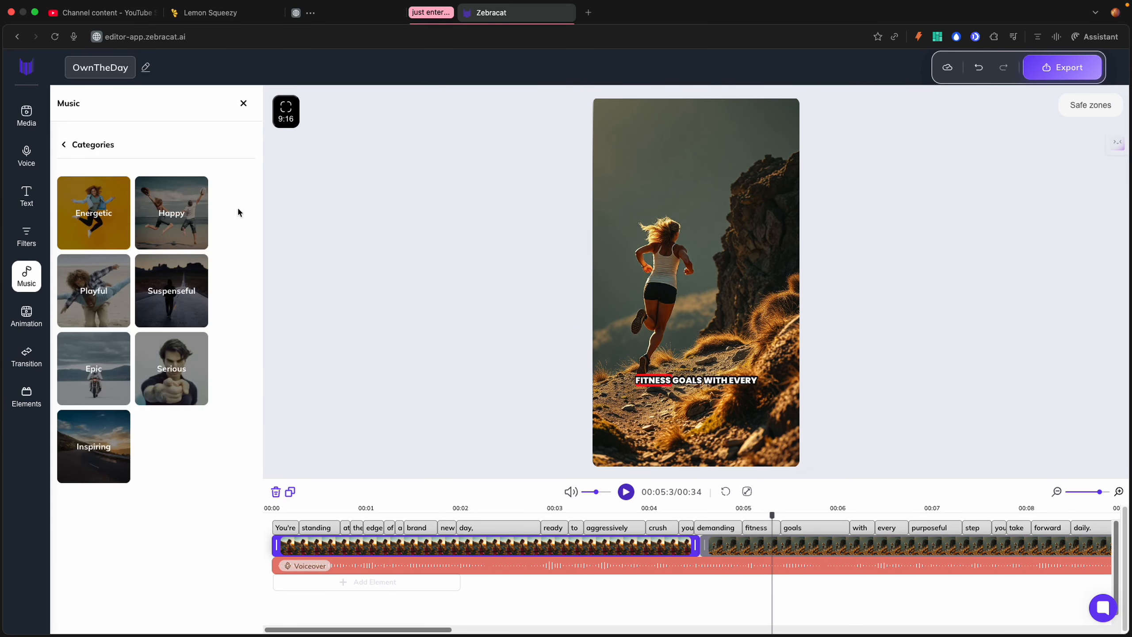
Step: Search the music library for motivation and check the category list again
left_click(63, 145)
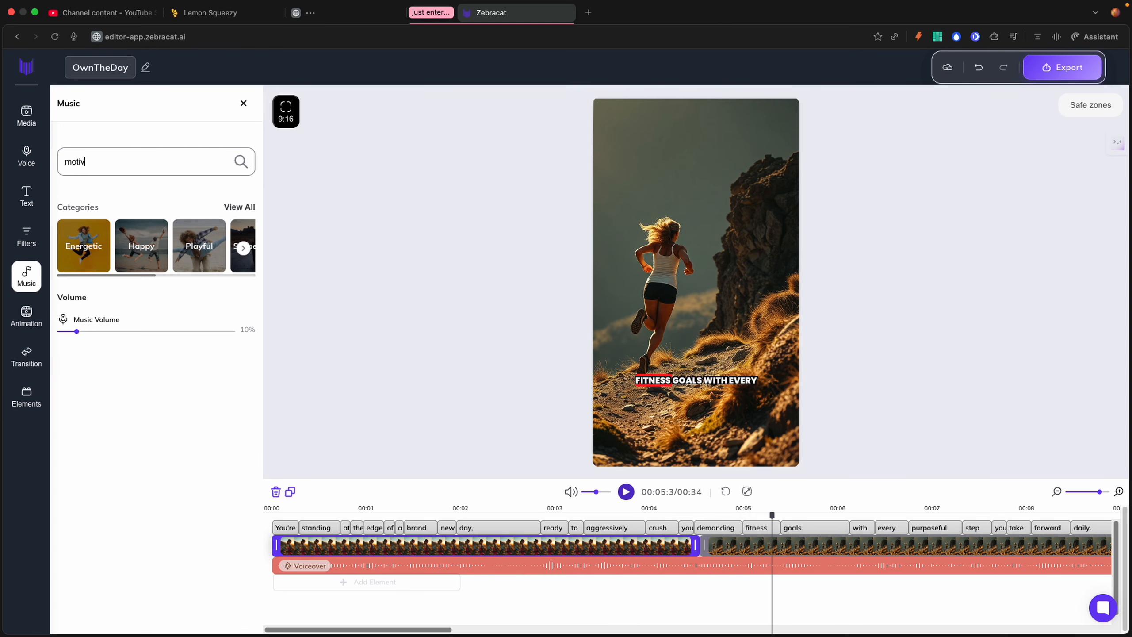
key("Return")
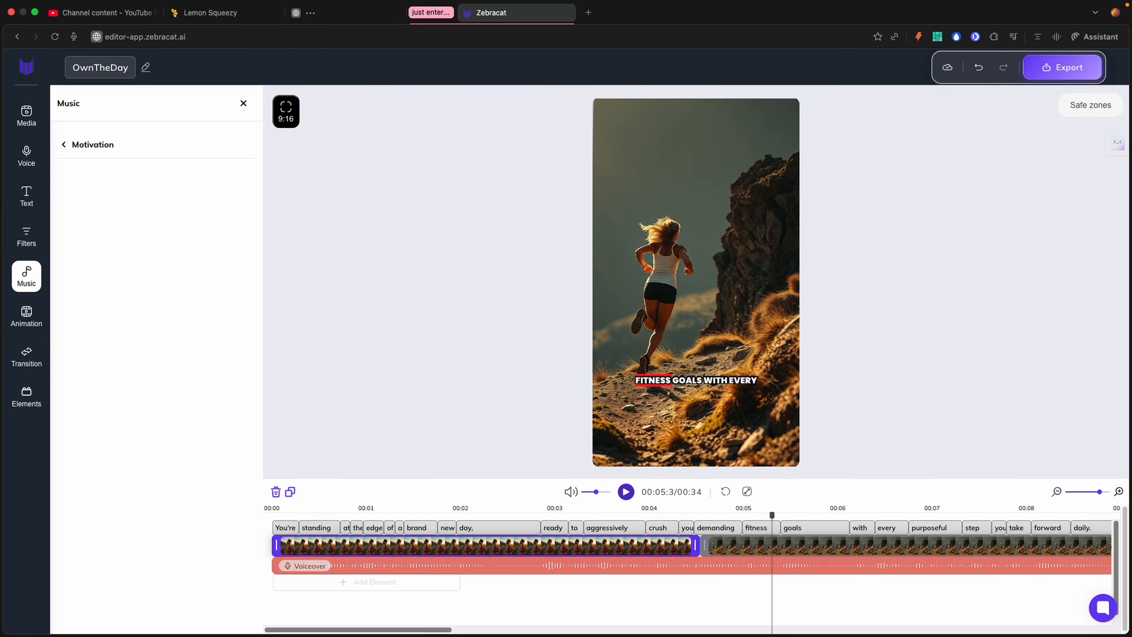
left_click(62, 144)
left_click(240, 208)
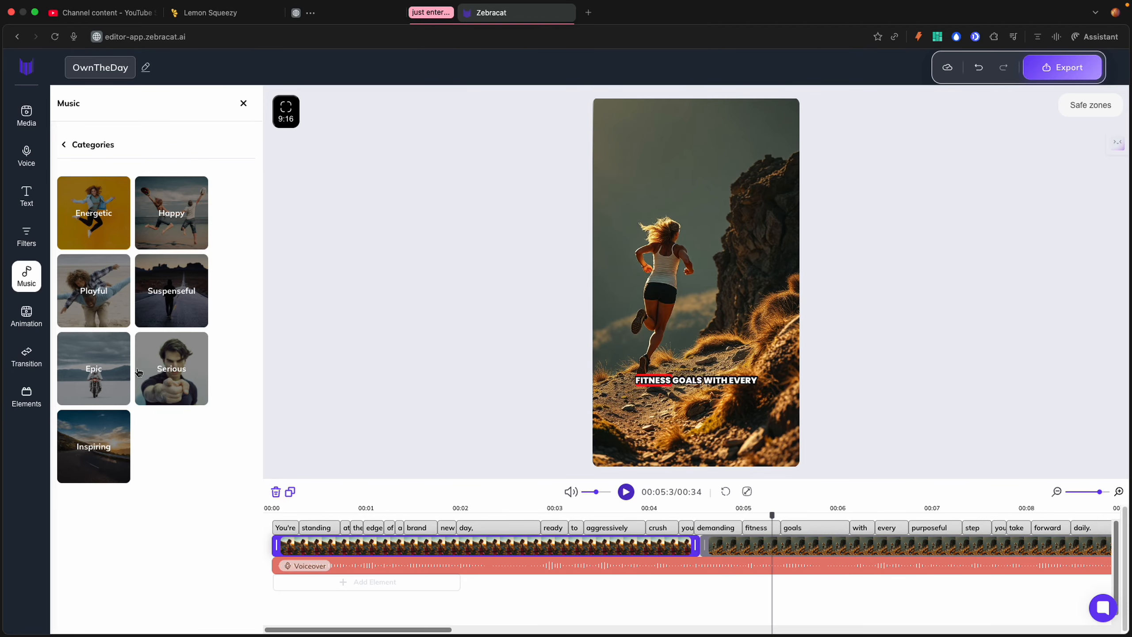
left_click(65, 146)
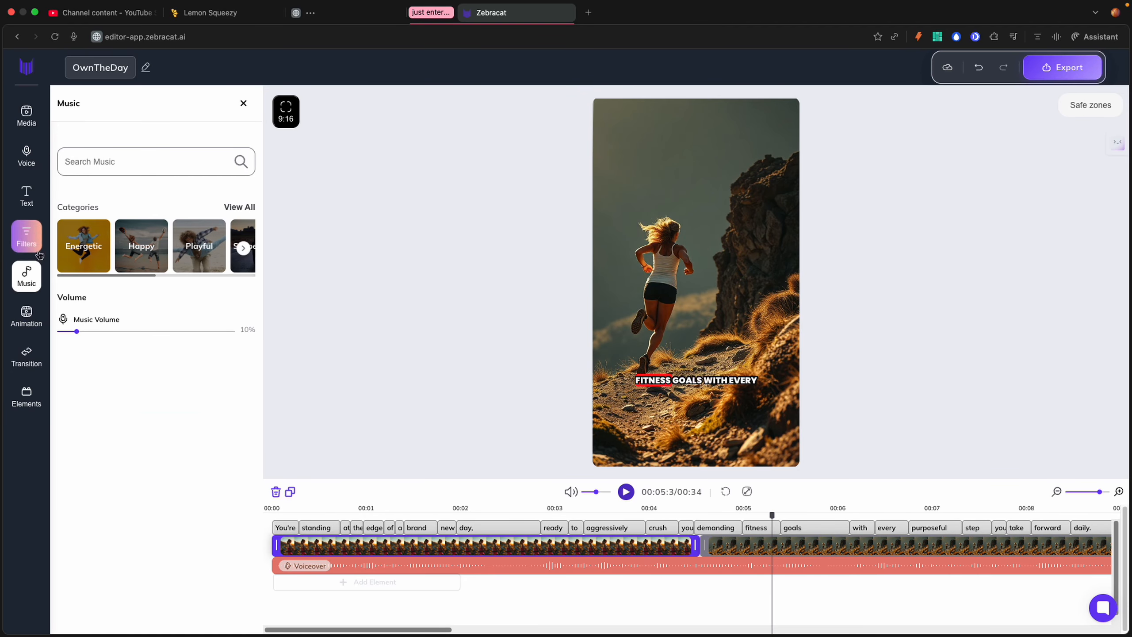
Step: Choose the Inspiring animation and return the playhead to the start of the timeline
left_click(16, 318)
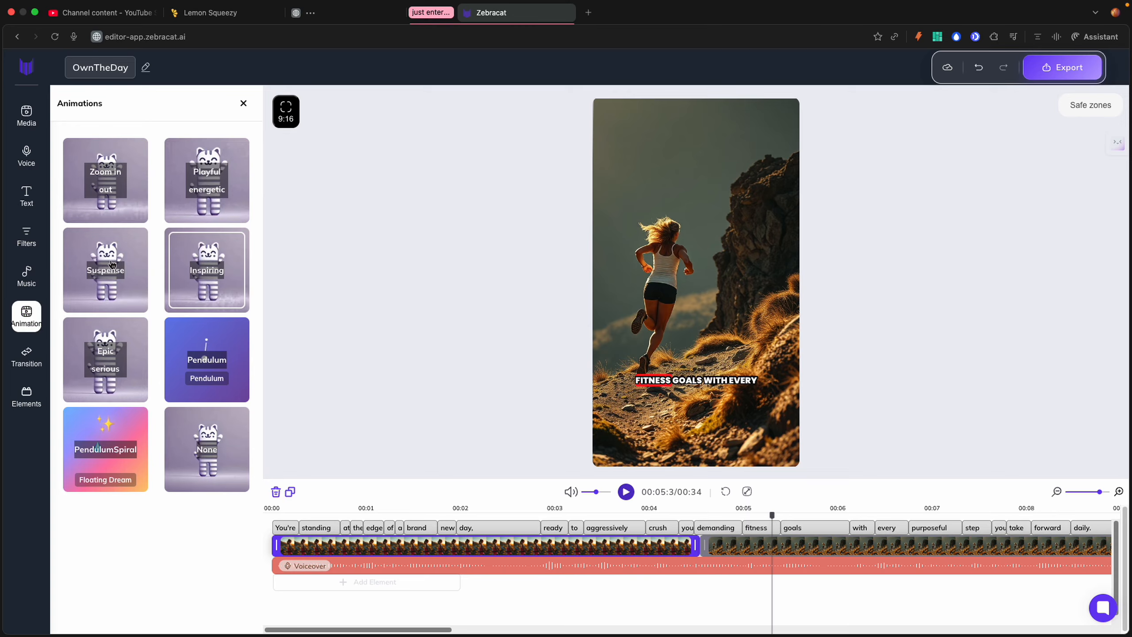
left_click(203, 268)
left_click(526, 390)
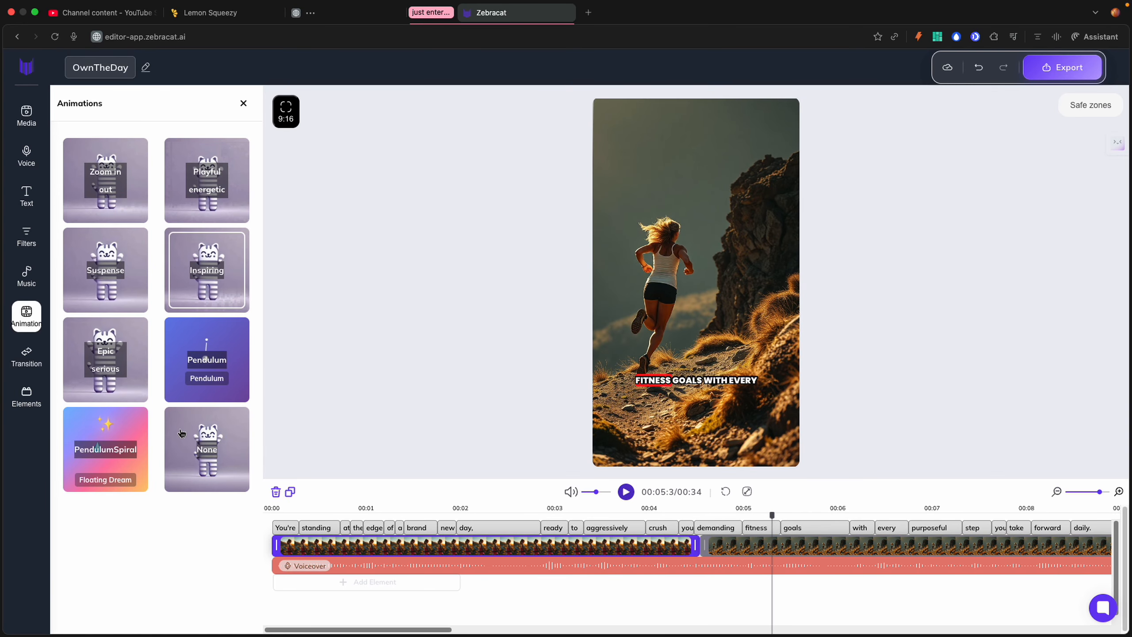
left_click_drag(772, 516, 94, 521)
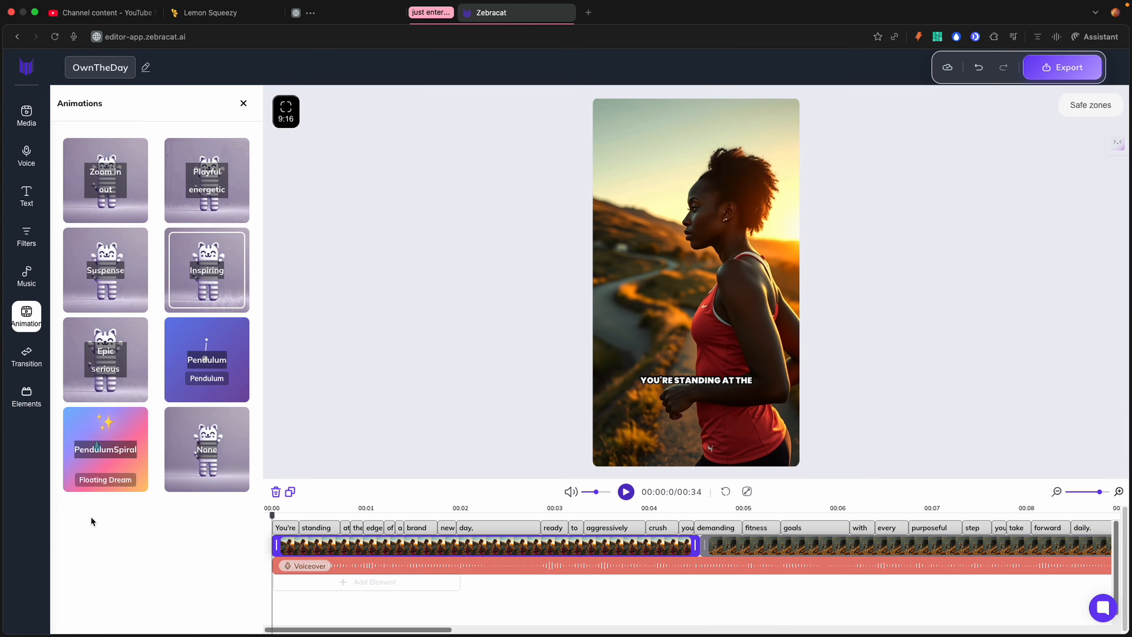
Step: Play the video from the start through the second scene to check the Inspiring animation
left_click(626, 492)
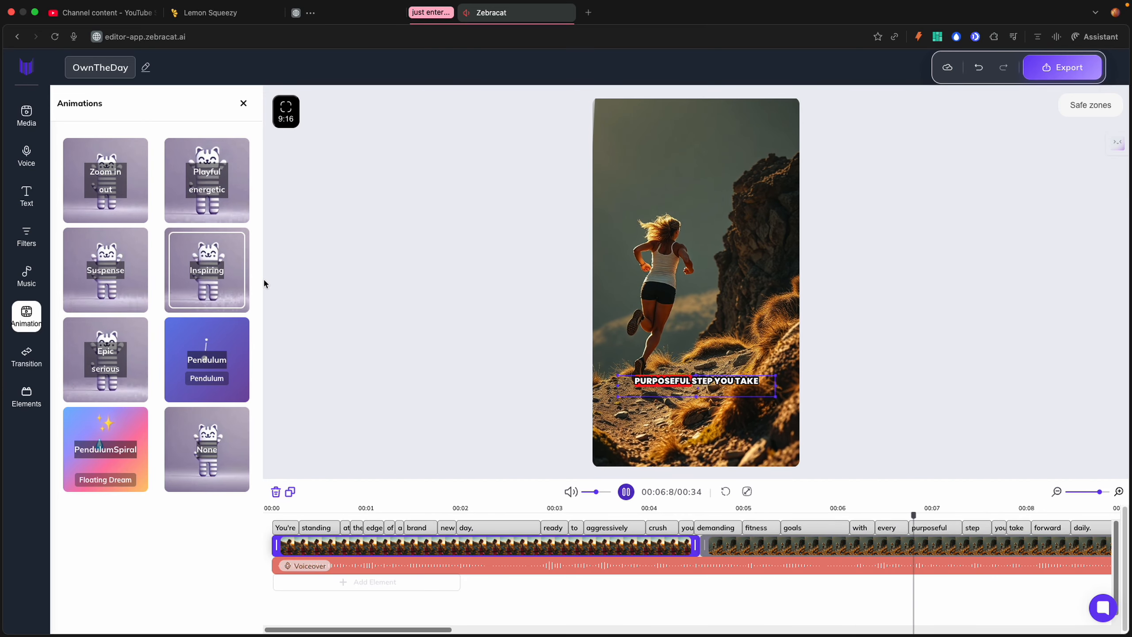
left_click(628, 493)
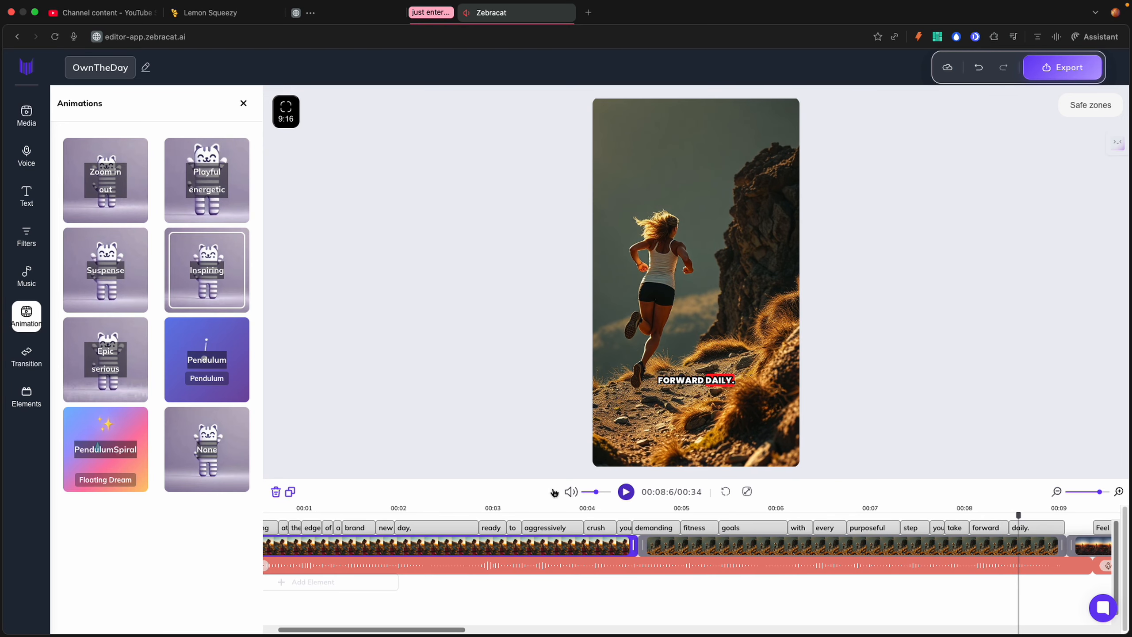
Step: Set the transition between the first and second scenes to the last Wipe variant, which opens from the upper-right corner
left_click(30, 349)
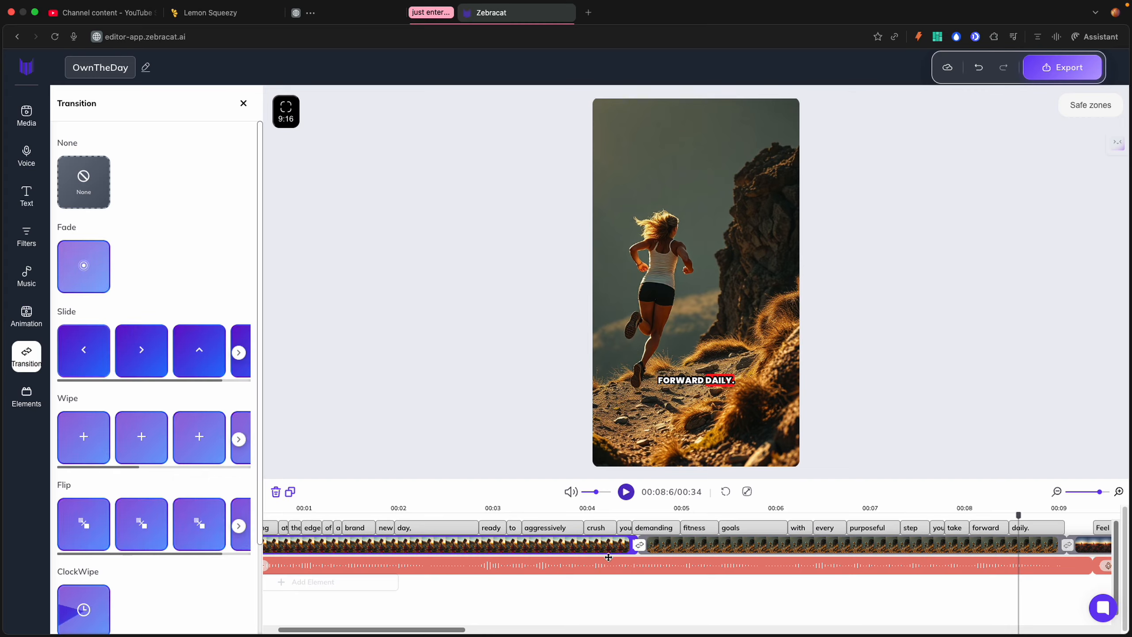
left_click_drag(1018, 515, 649, 512)
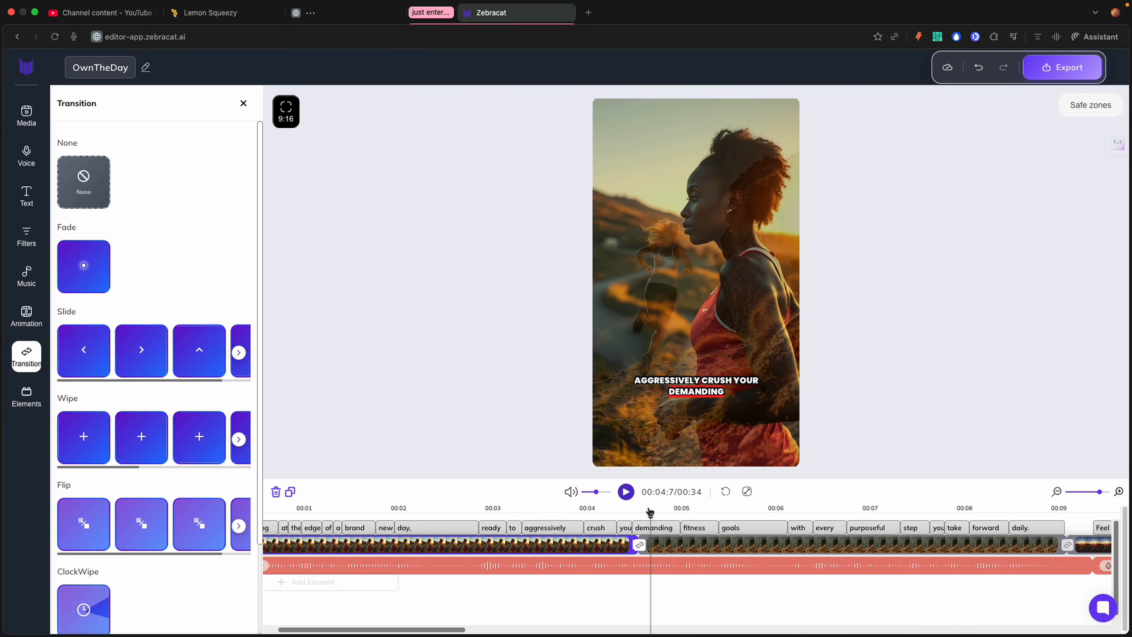
left_click(639, 544)
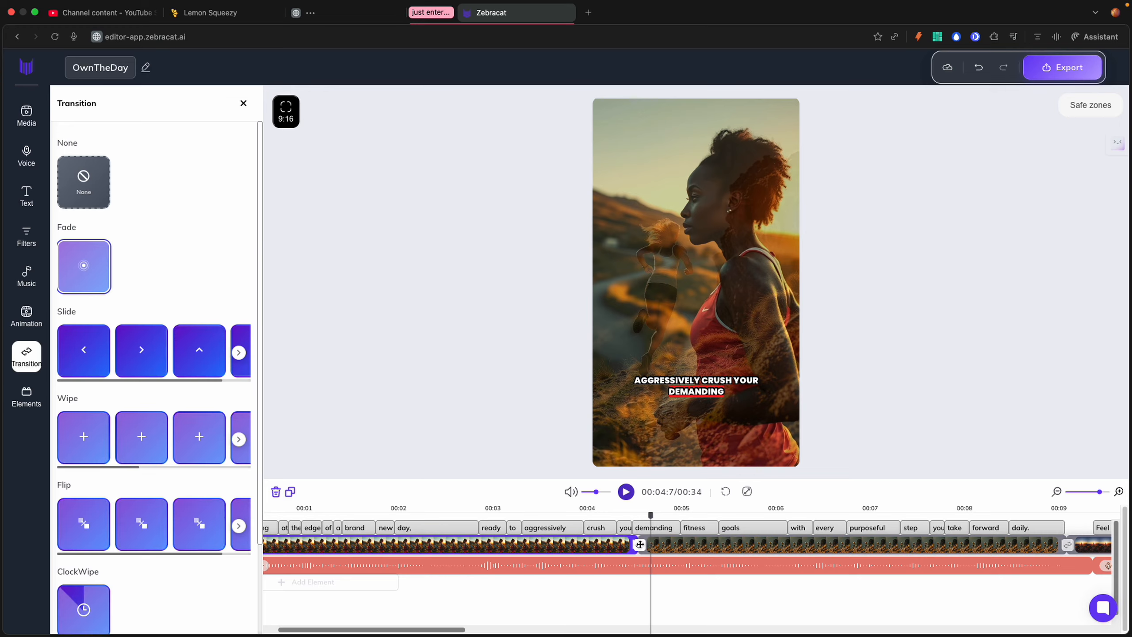
left_click(638, 543)
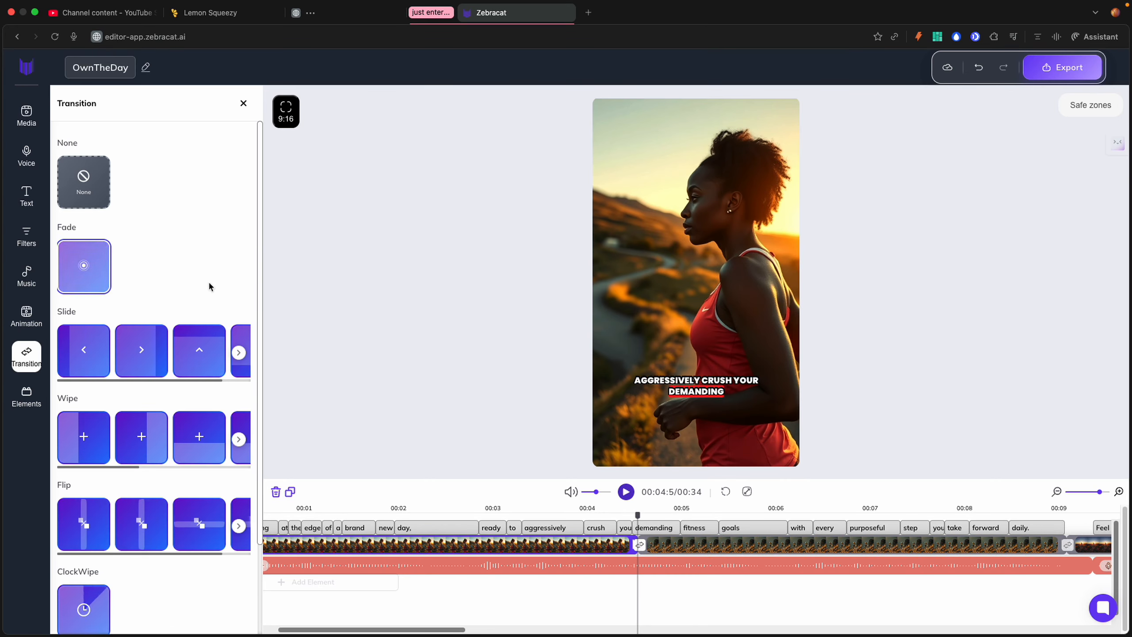
scroll(129, 422, "down", 3)
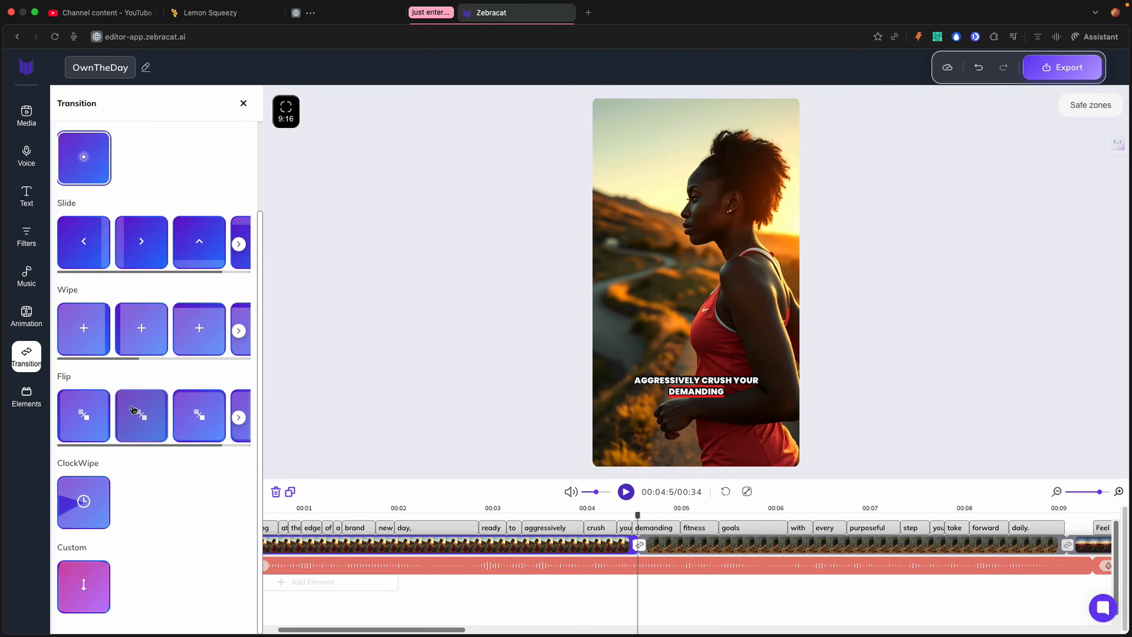
scroll(147, 427, "up", 1)
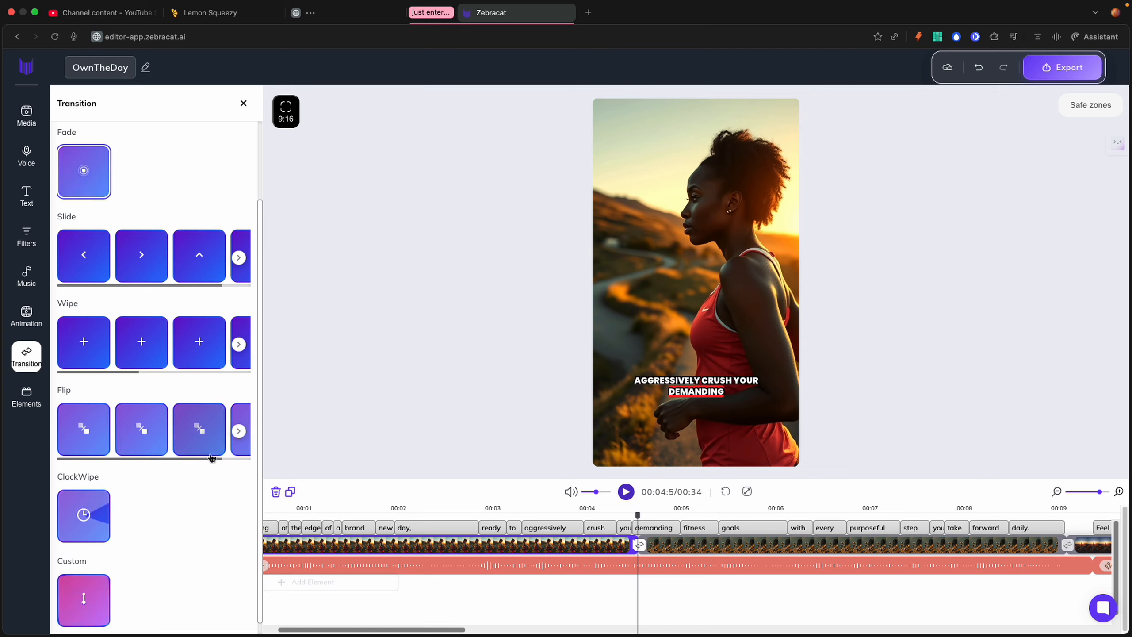
left_click_drag(116, 376, 171, 376)
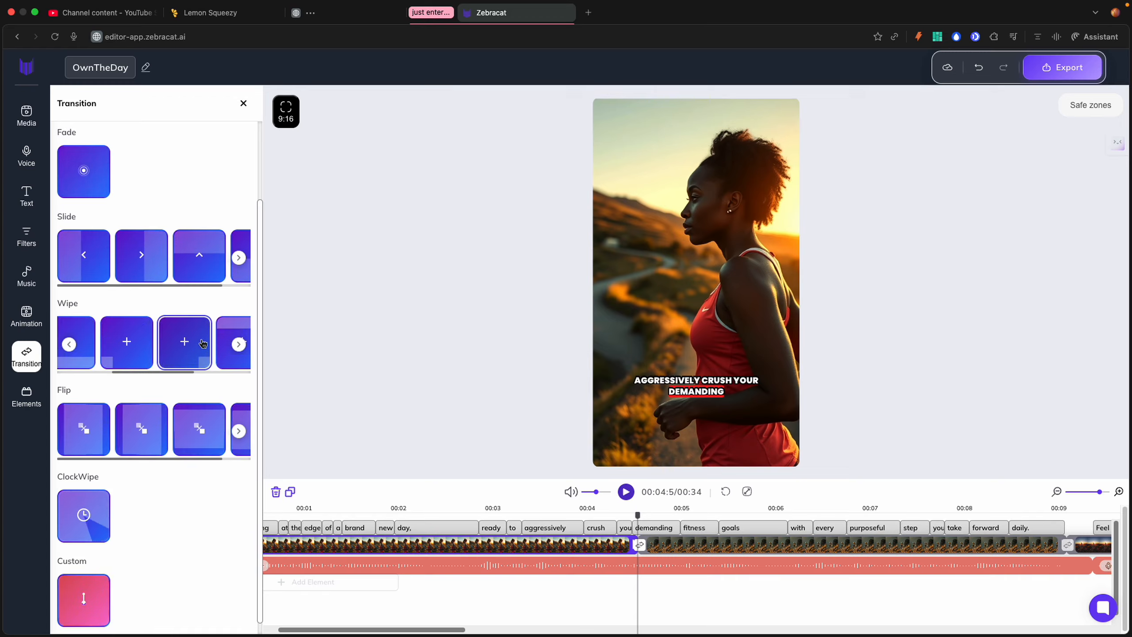
left_click_drag(195, 341, 224, 336)
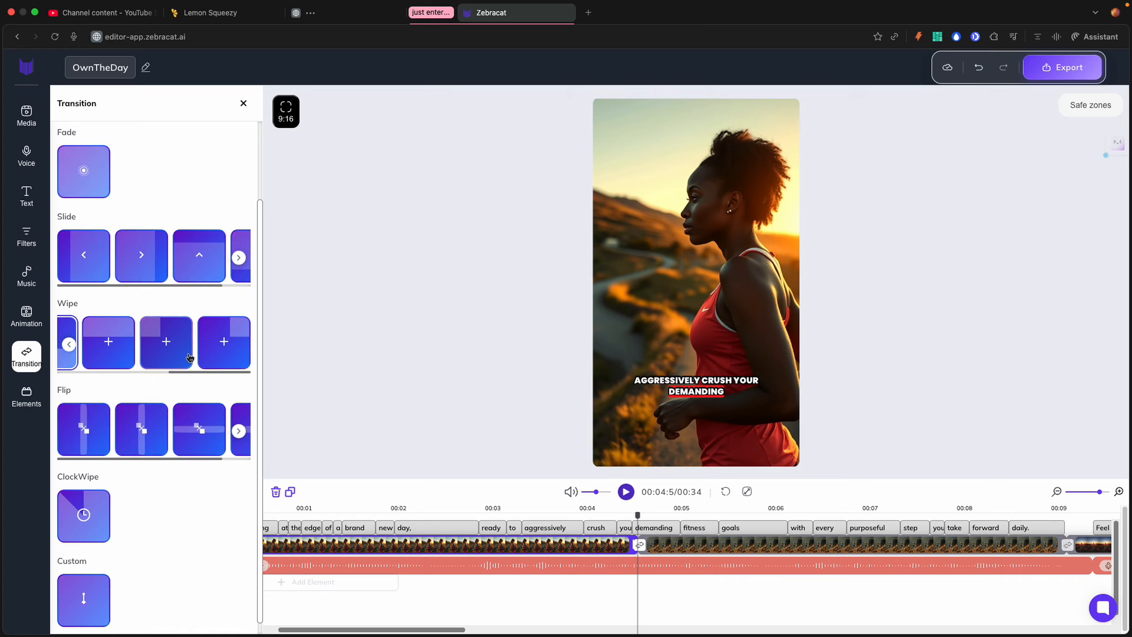
left_click(222, 347)
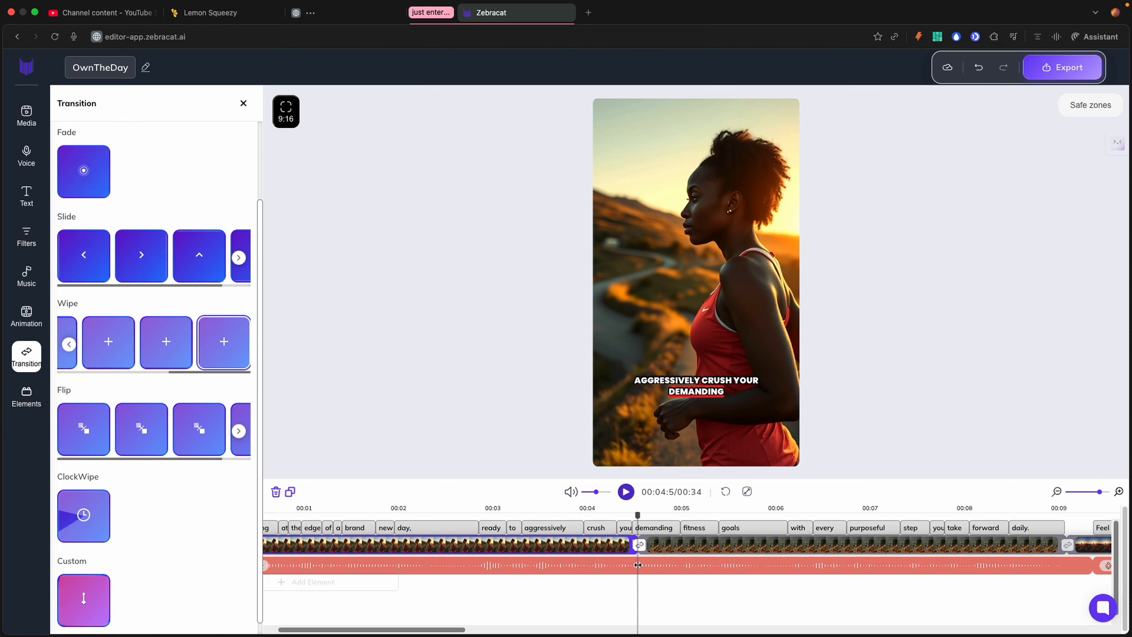
Step: Play the video twice from about 4.2 seconds across the cut between the first and second scenes to check the wipe
left_click(641, 545)
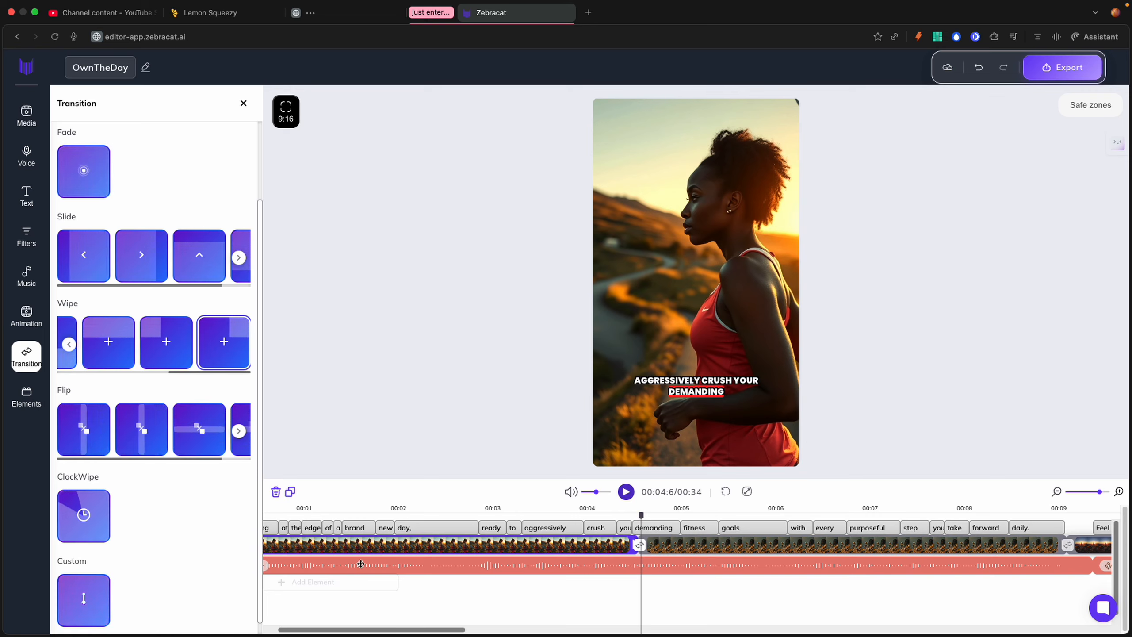
left_click_drag(397, 630, 393, 630)
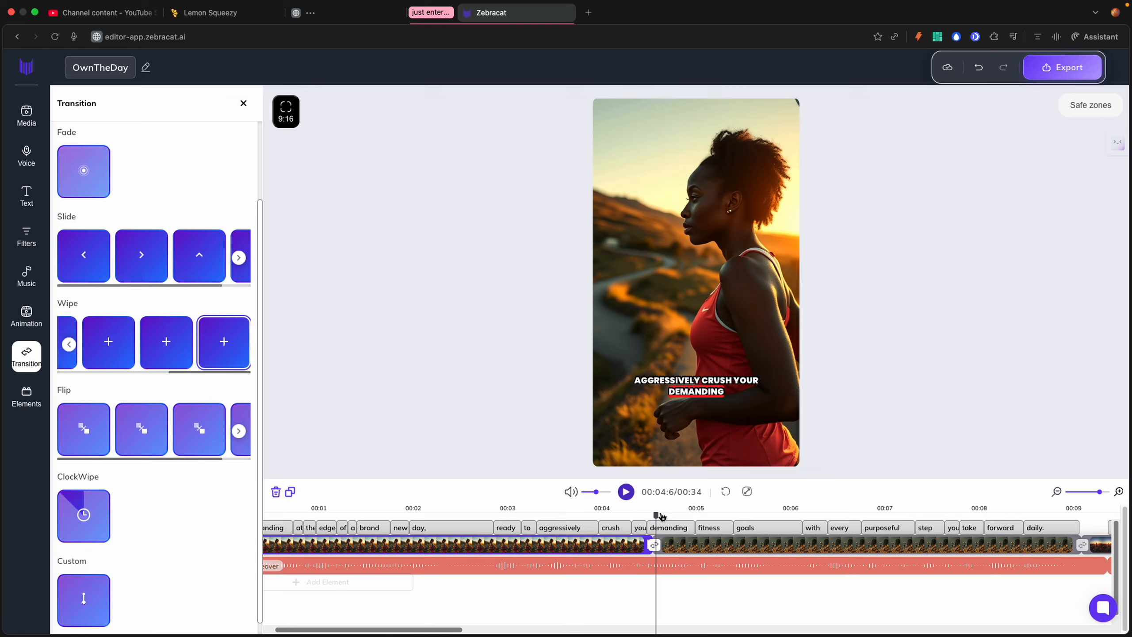
left_click_drag(656, 514, 620, 516)
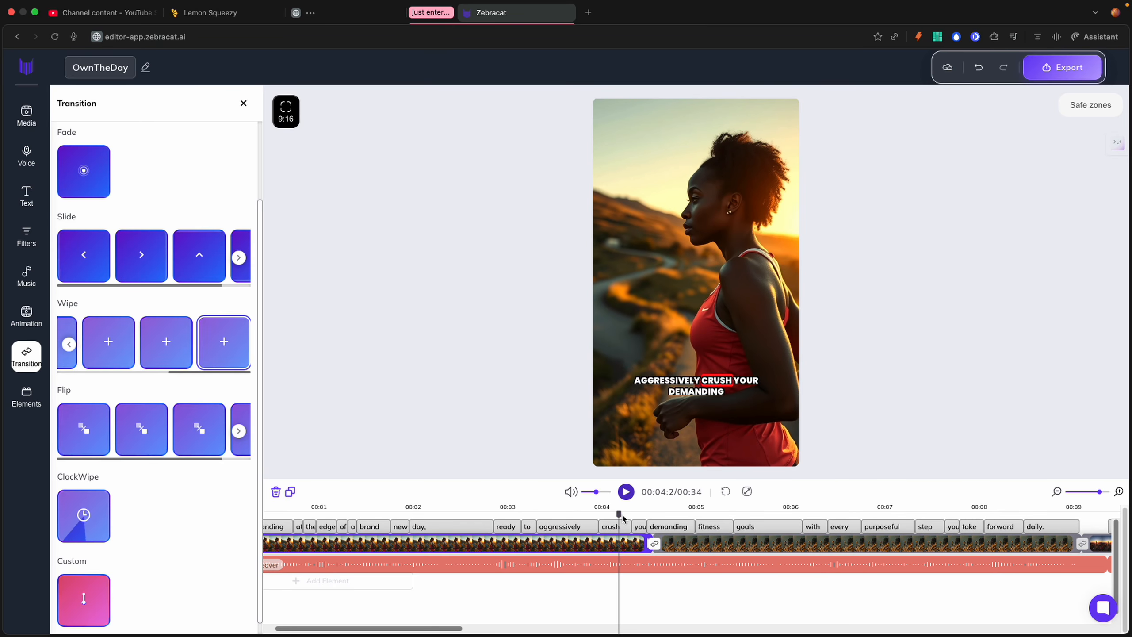
left_click(625, 491)
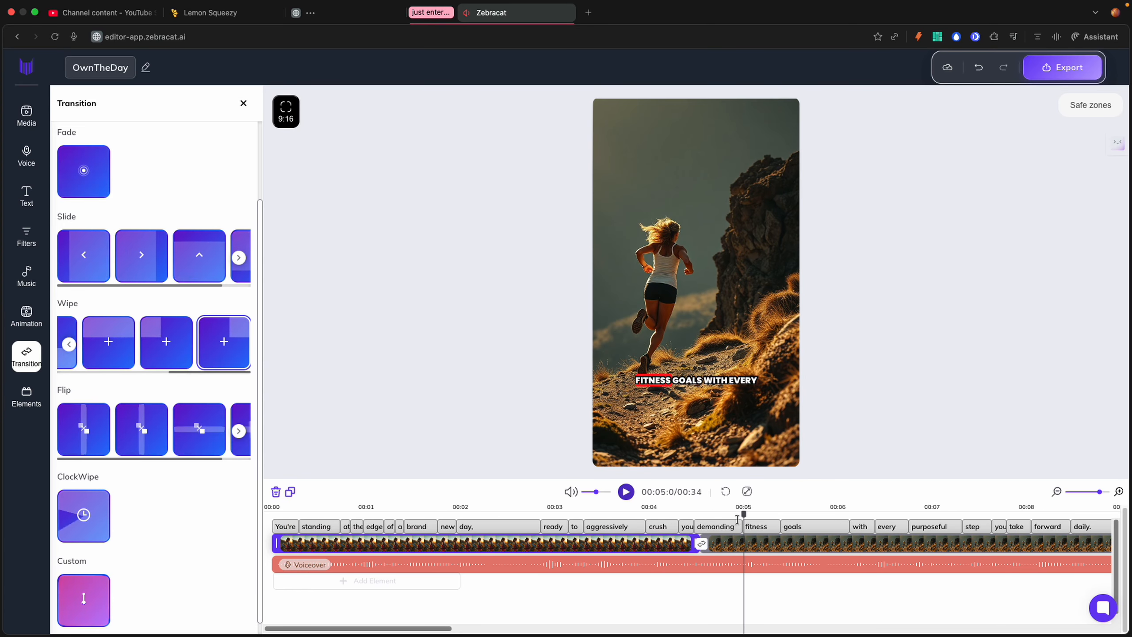
left_click_drag(744, 521, 672, 523)
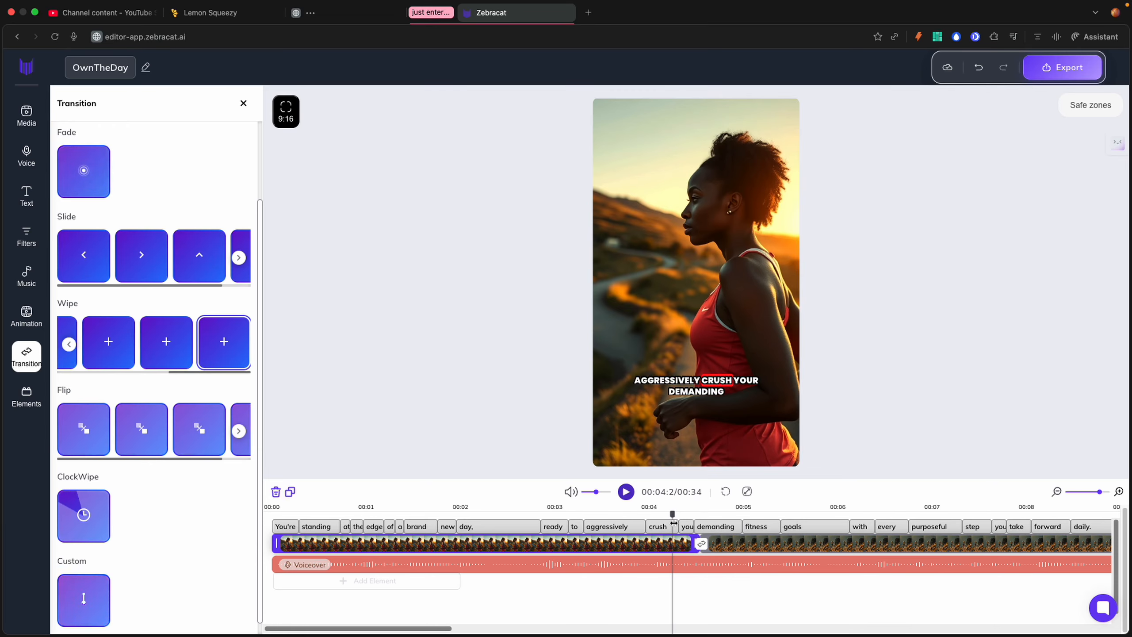
left_click(625, 492)
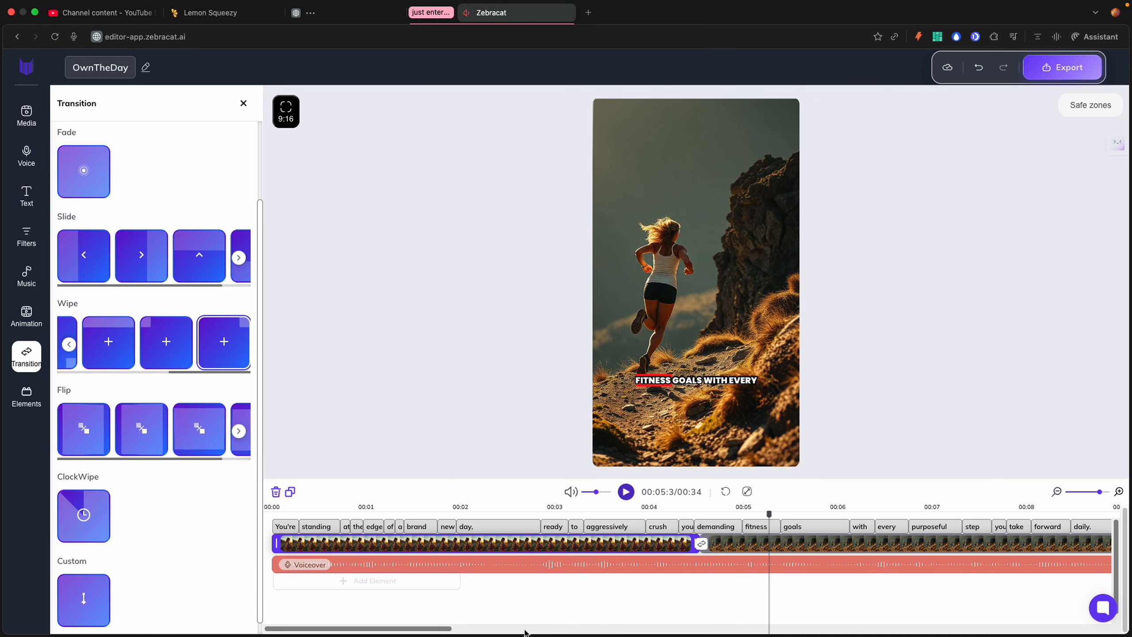
Step: Apply the ClockWipe transition between the second and third scenes and play the video into the third scene to check it
scroll(534, 624, "right", 10)
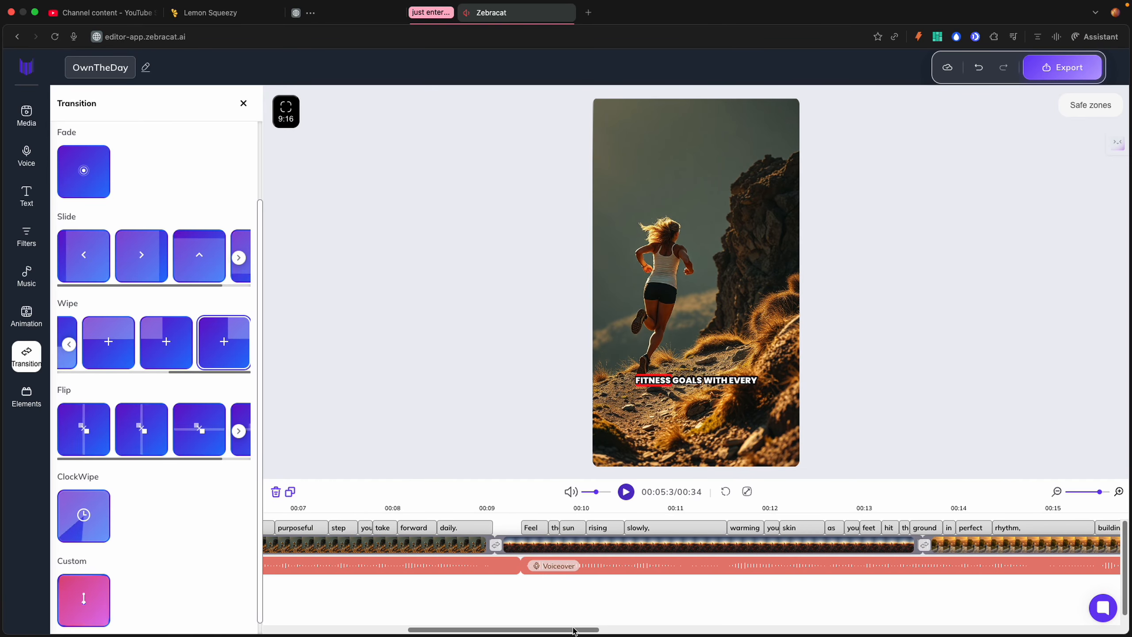
left_click_drag(574, 628, 570, 628)
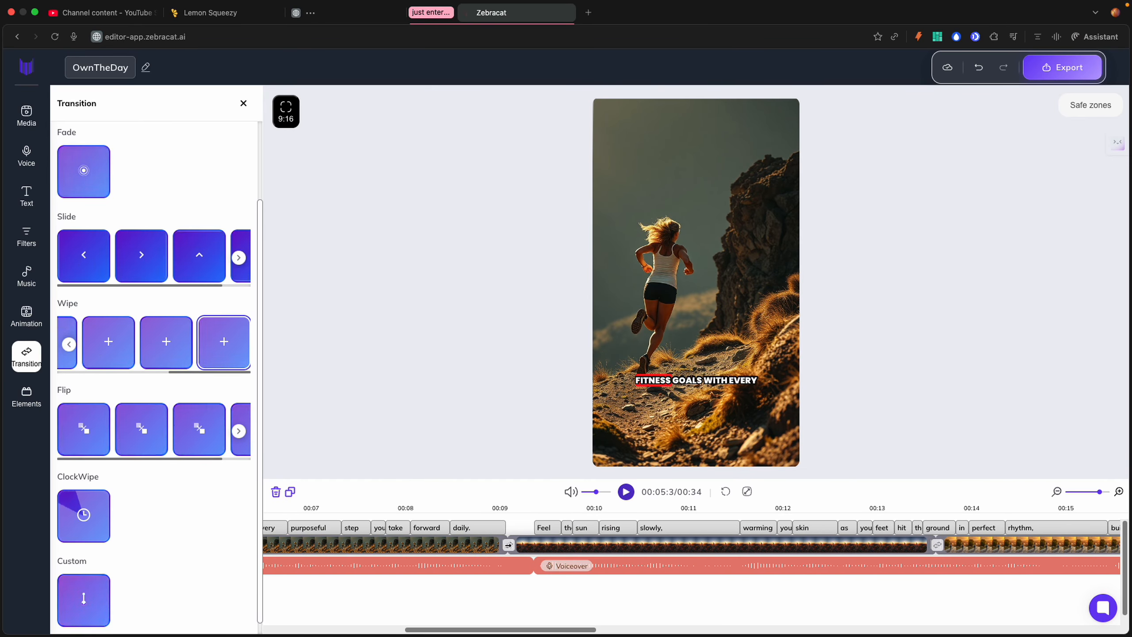
left_click(509, 545)
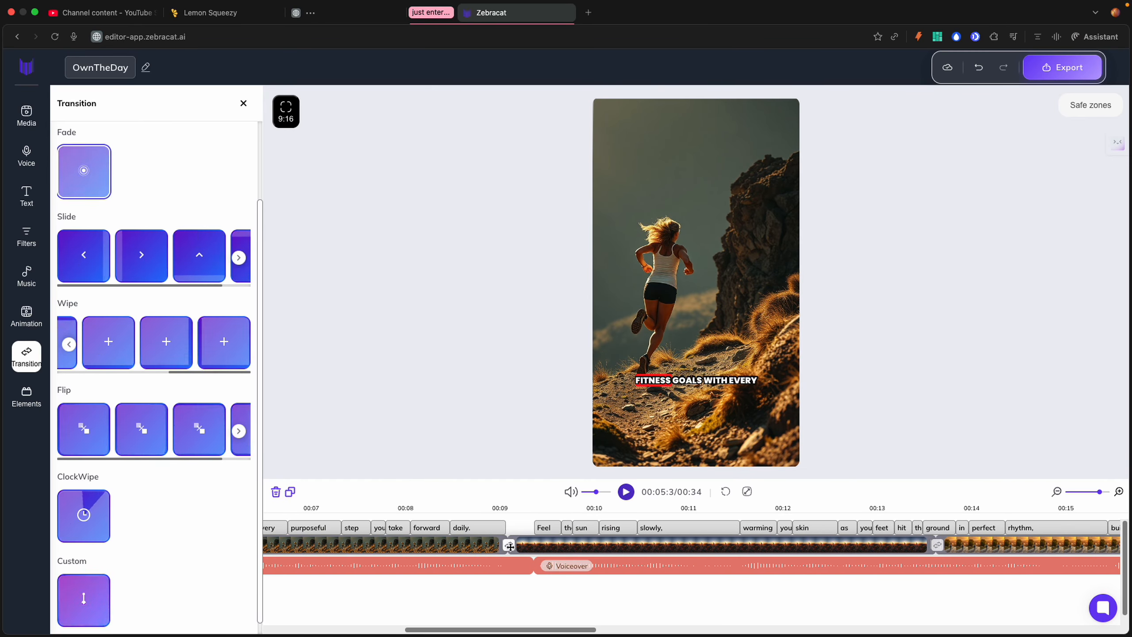
left_click(82, 517)
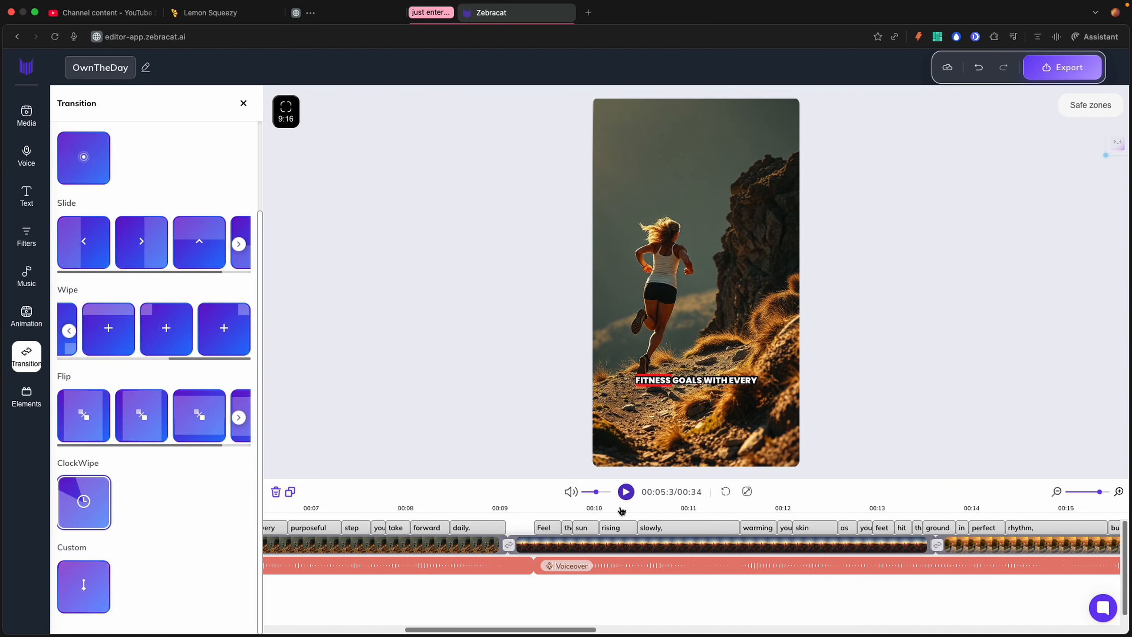
left_click(626, 492)
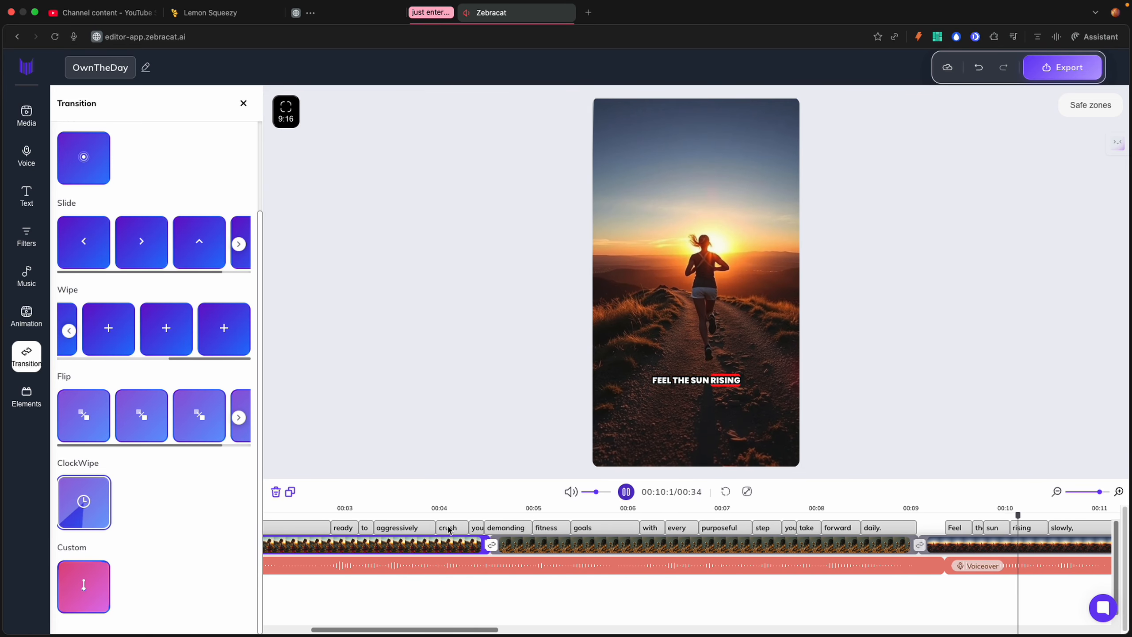
left_click(625, 492)
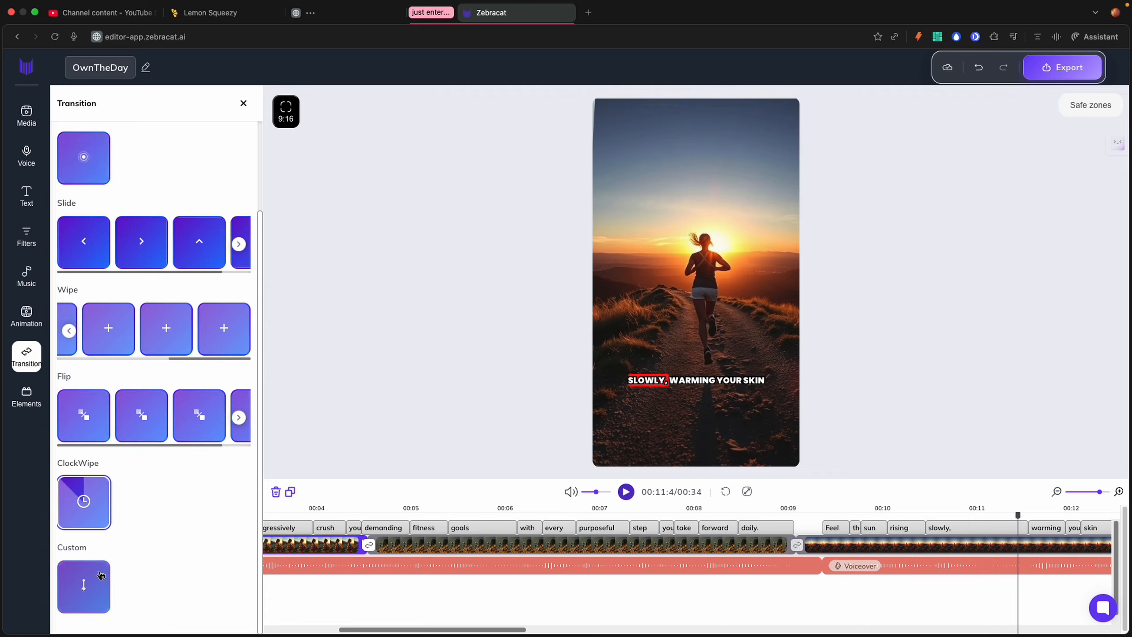
Step: Browse the available elements, going through the emoji categories from people to flags and the GIF collection
left_click(33, 404)
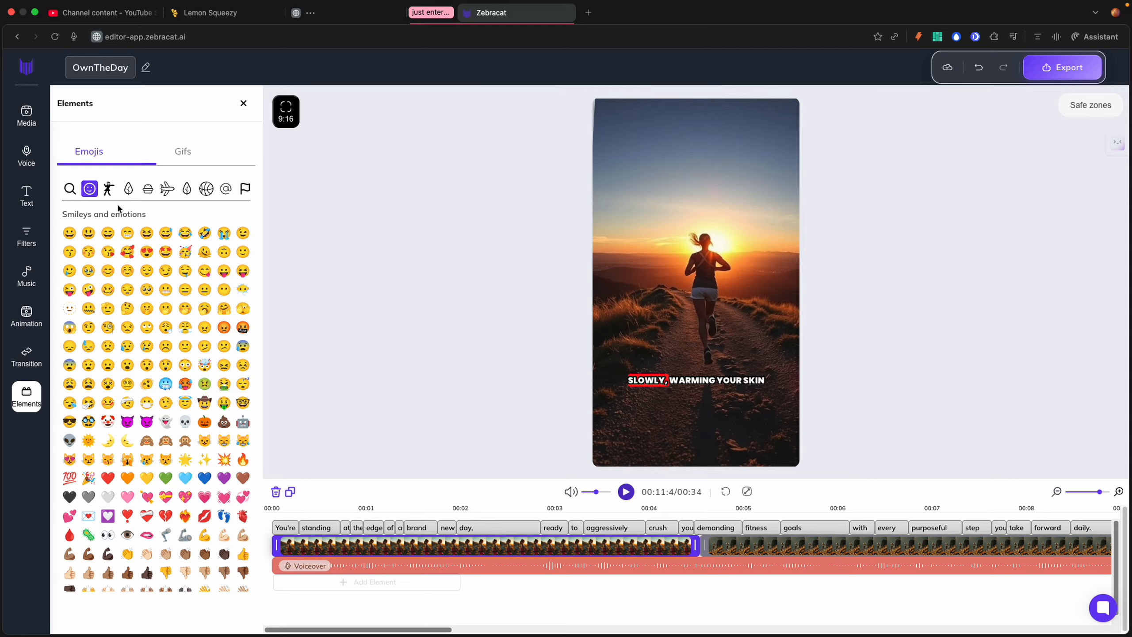
left_click(108, 189)
left_click(127, 191)
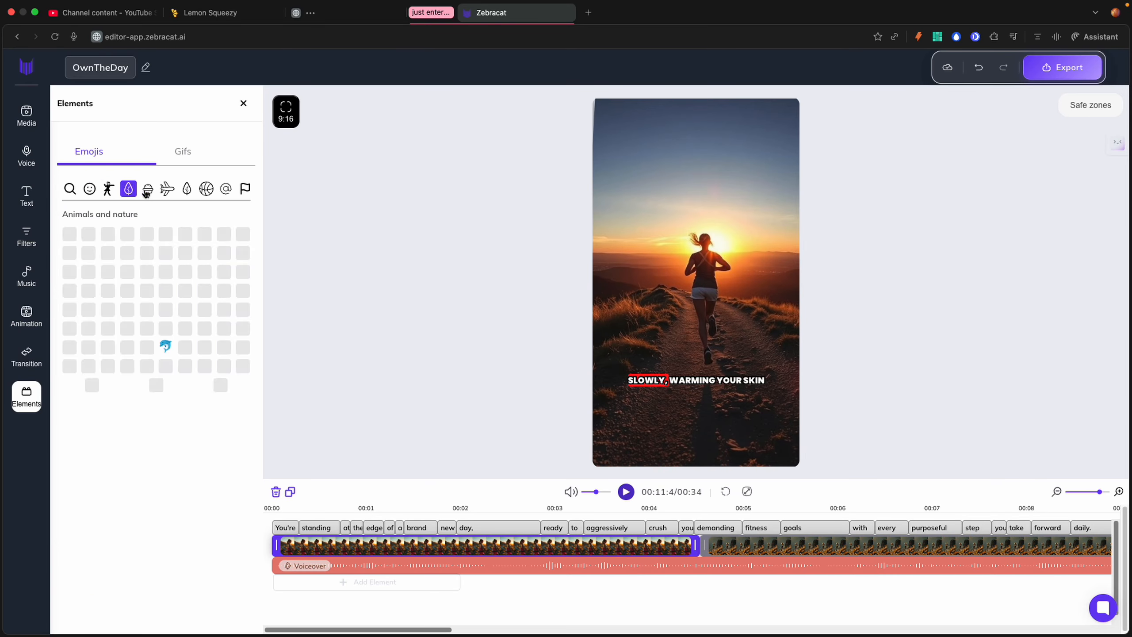
left_click(148, 190)
left_click(174, 191)
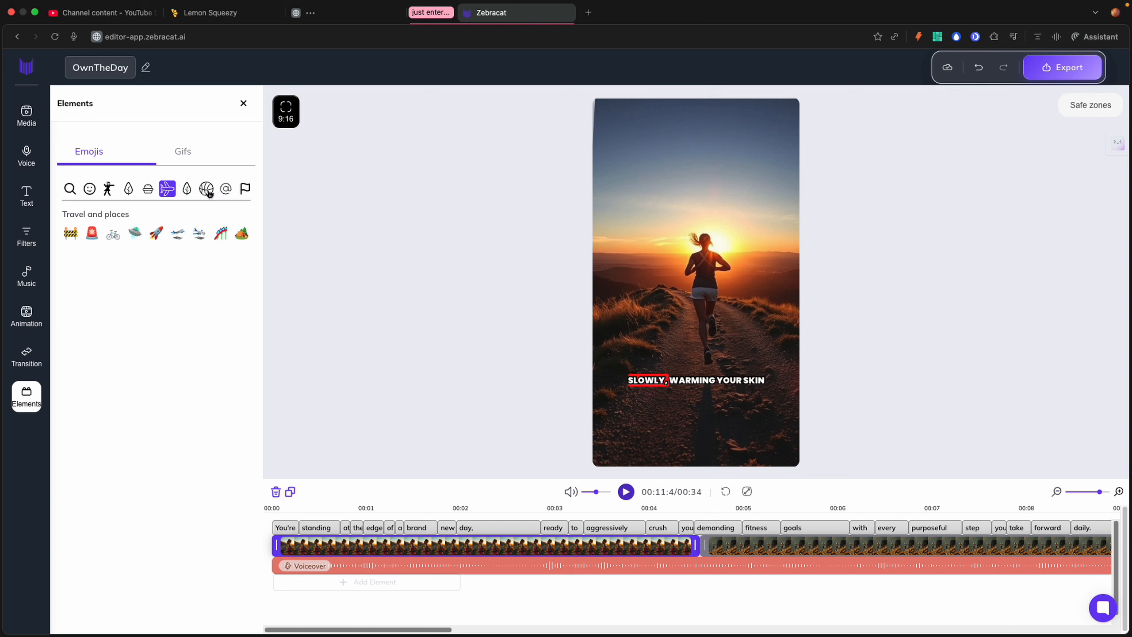
left_click(213, 191)
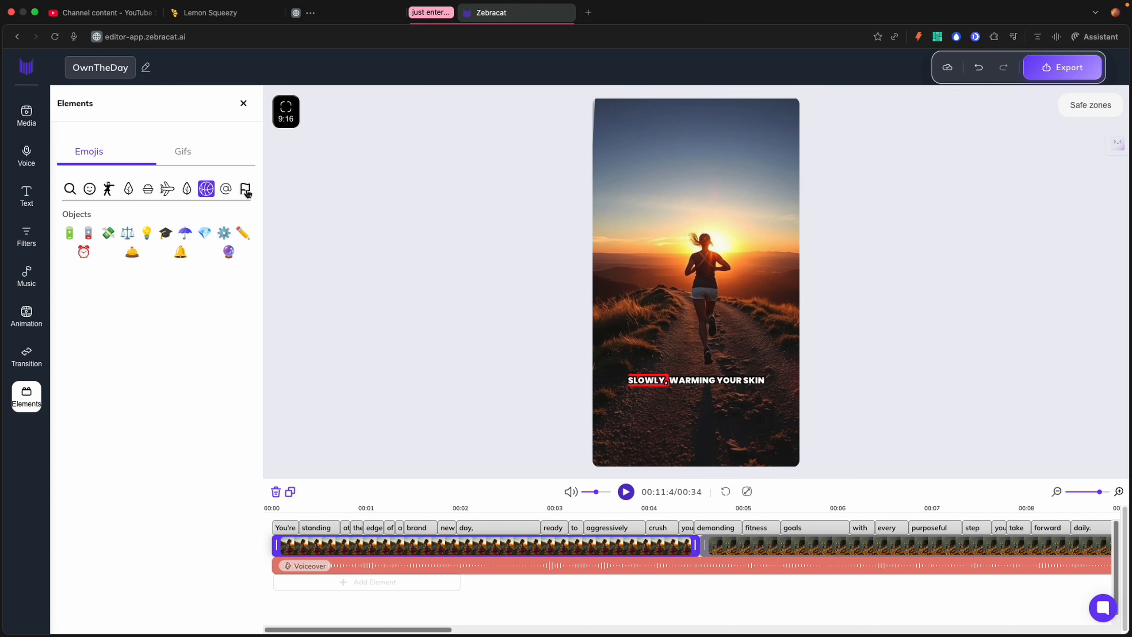
left_click(246, 190)
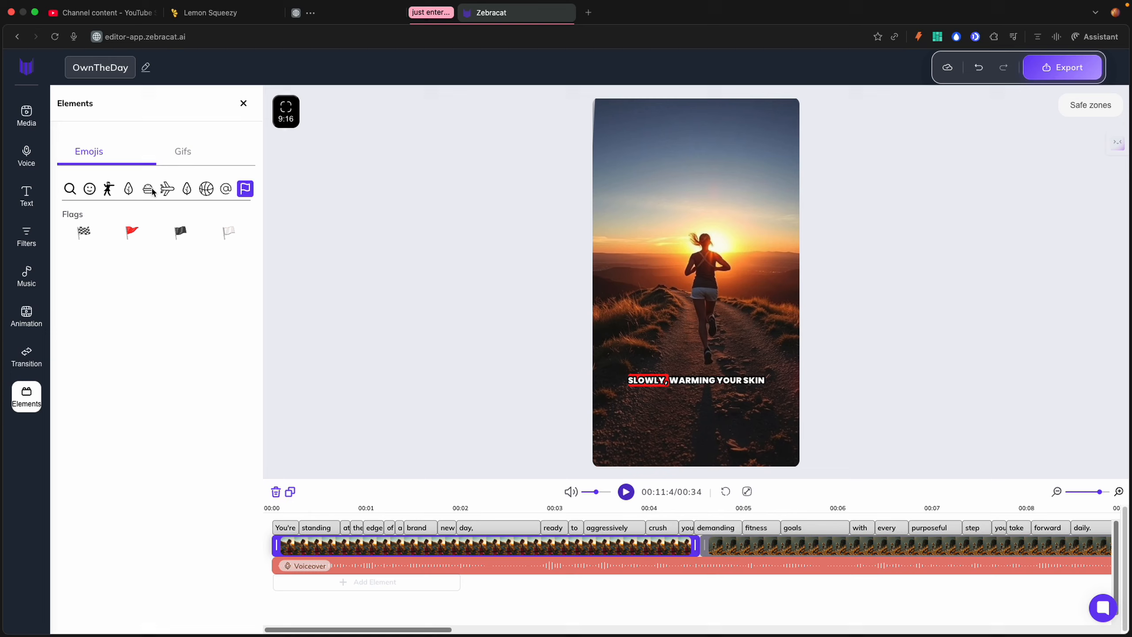
left_click(193, 156)
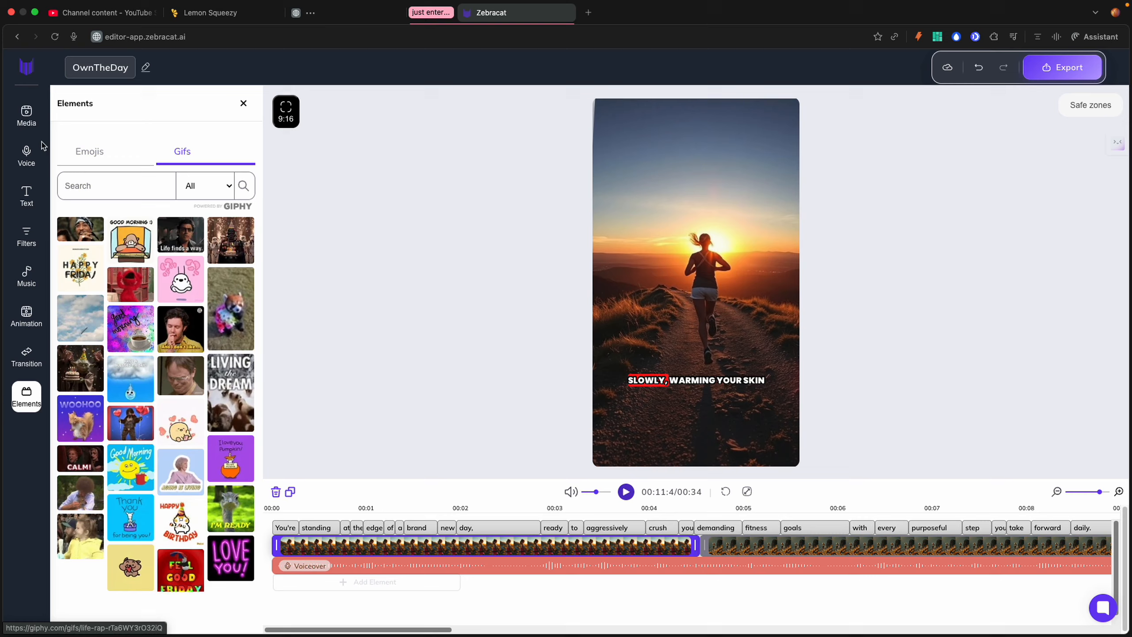
Step: Open the footage replacement options for Scene 1 and look through the AI generation, own footage upload and stock library choices
left_click(34, 127)
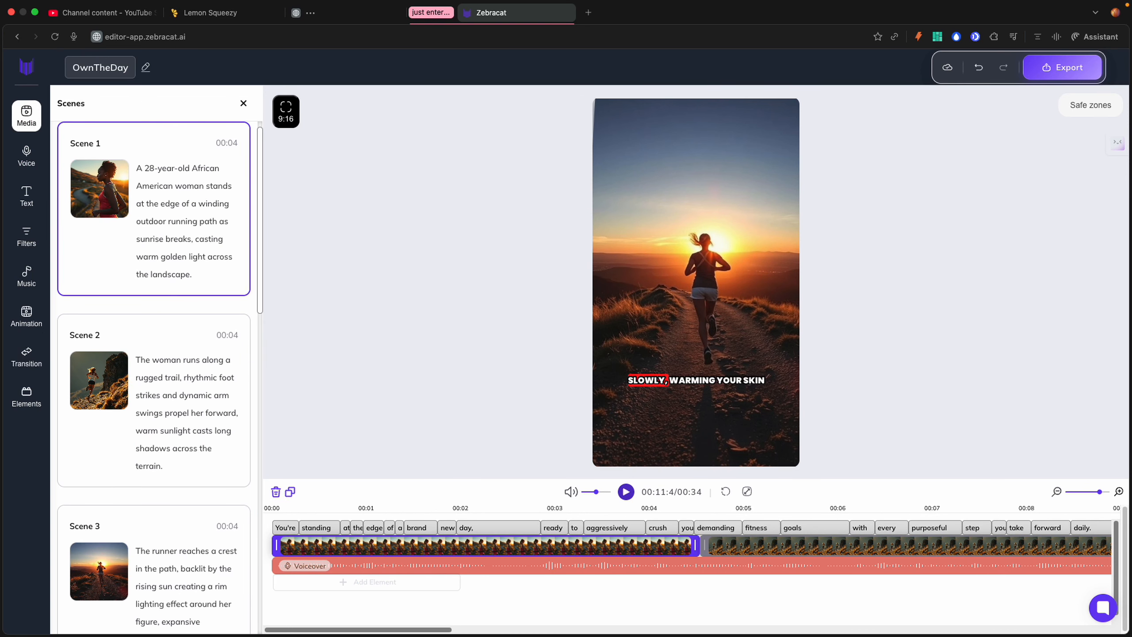
left_click(99, 185)
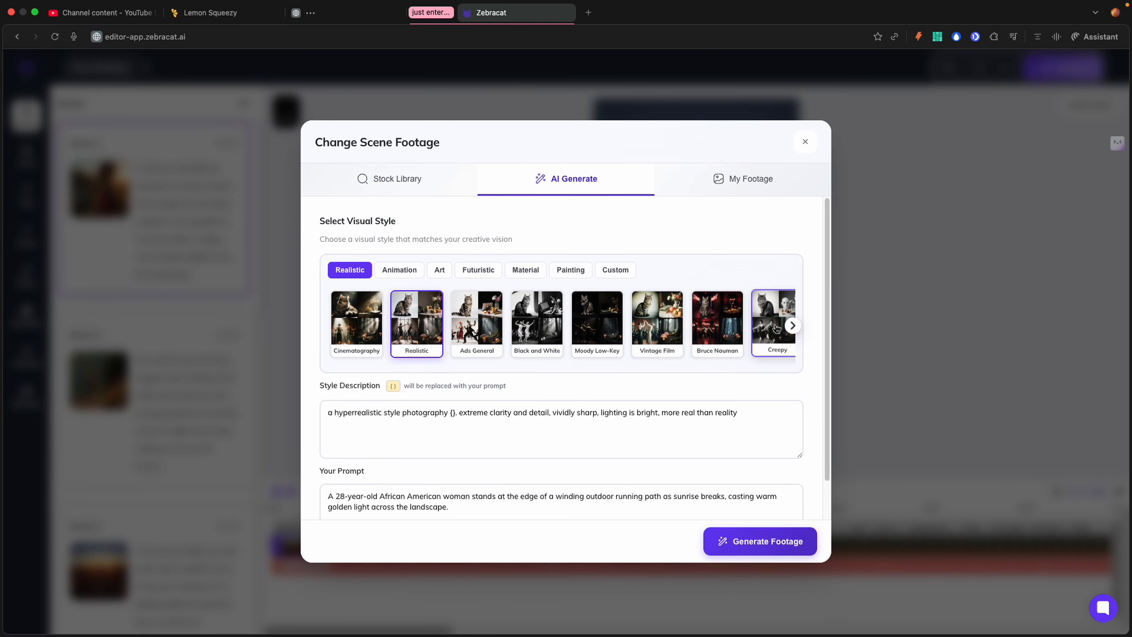
scroll(336, 400, "down", 2)
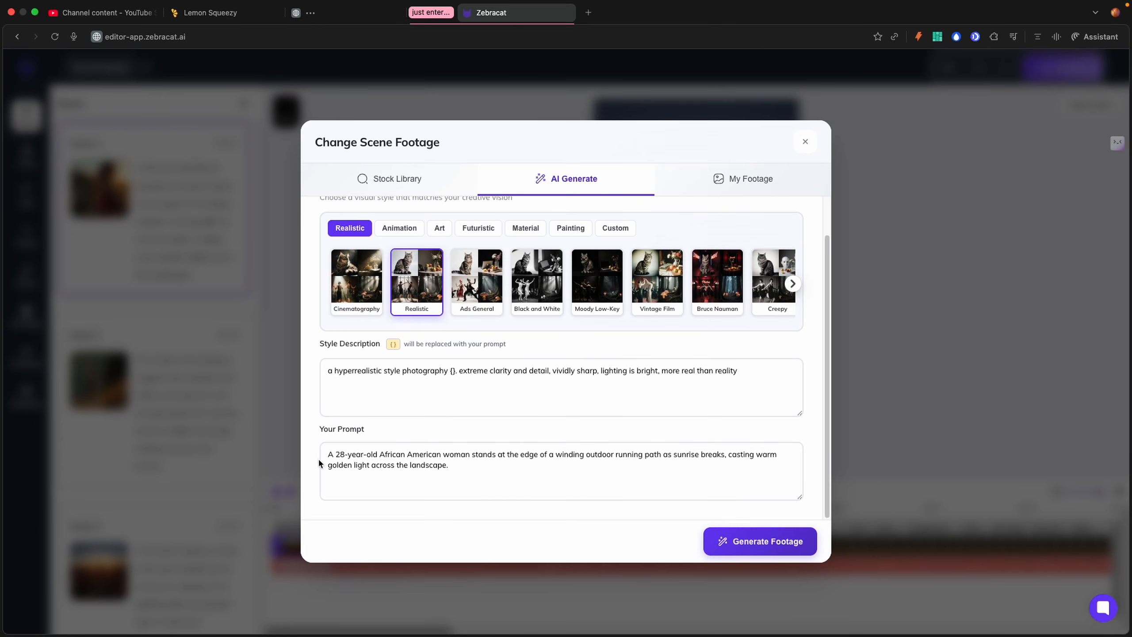
scroll(456, 453, "up", 2)
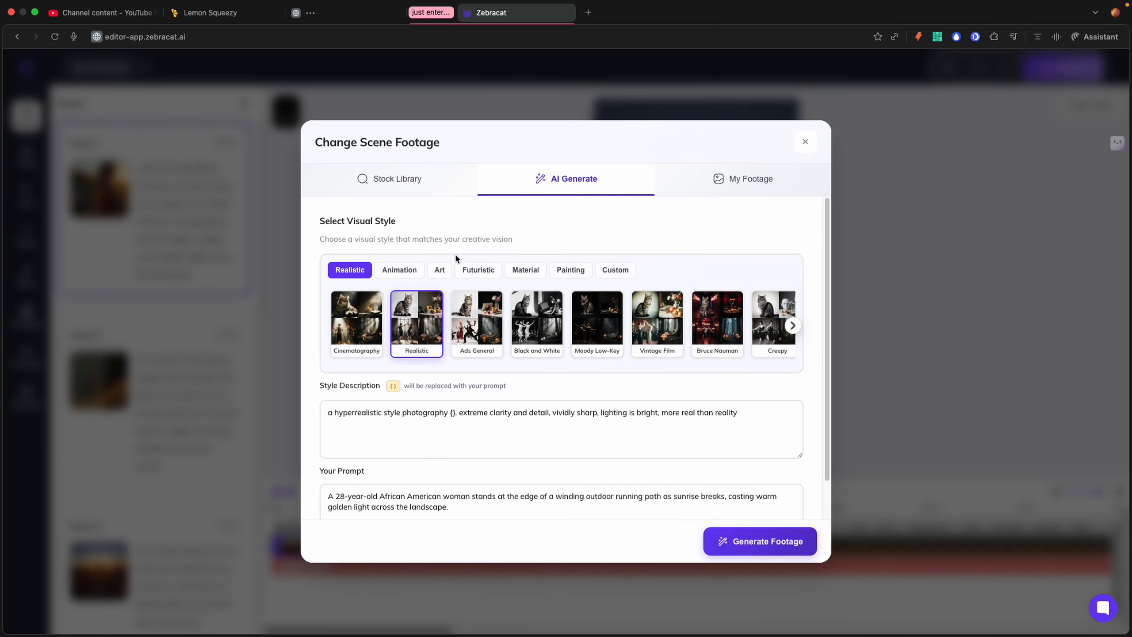
left_click(727, 187)
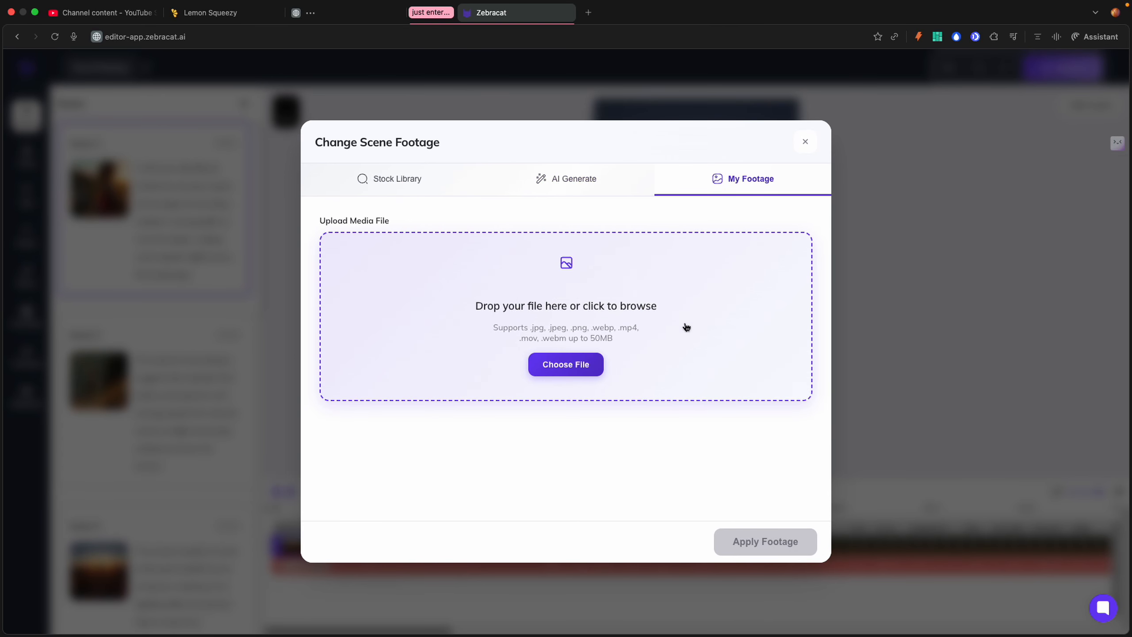
left_click(437, 180)
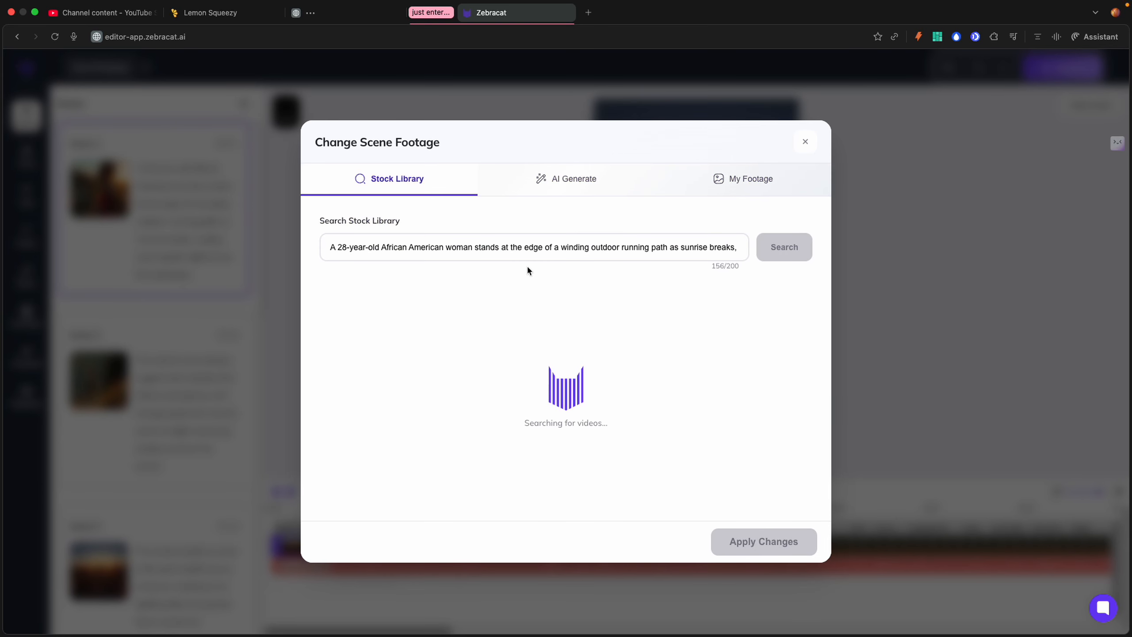
Step: Replace the scene description in the stock library search with "motivation"
left_click_drag(739, 245, 322, 250)
key("BackSpace")
type("motivation")
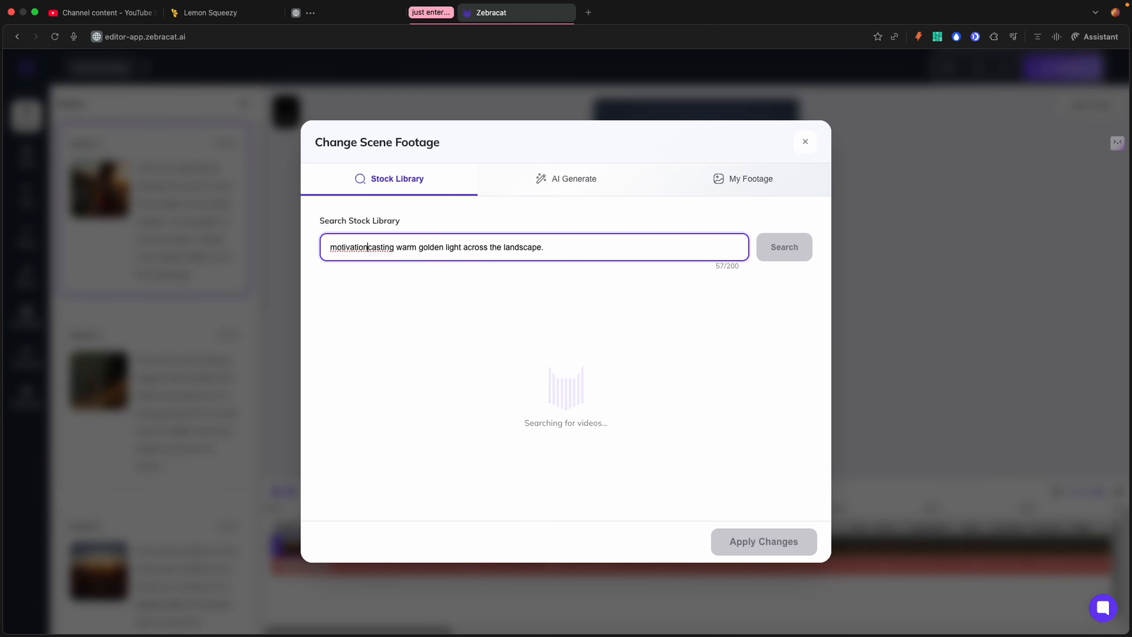
left_click_drag(551, 248, 391, 250)
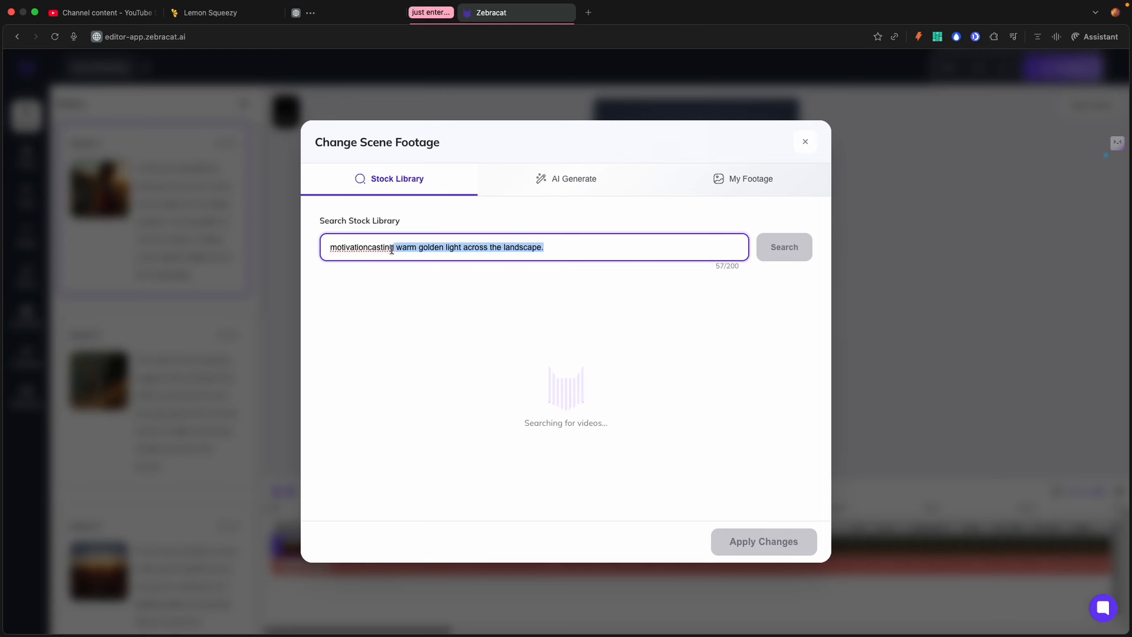
key("BackSpace")
key("BackSpace")
key("BackSpace")
key("BackSpace")
key("BackSpace")
key("BackSpace")
key("BackSpace")
key("BackSpace")
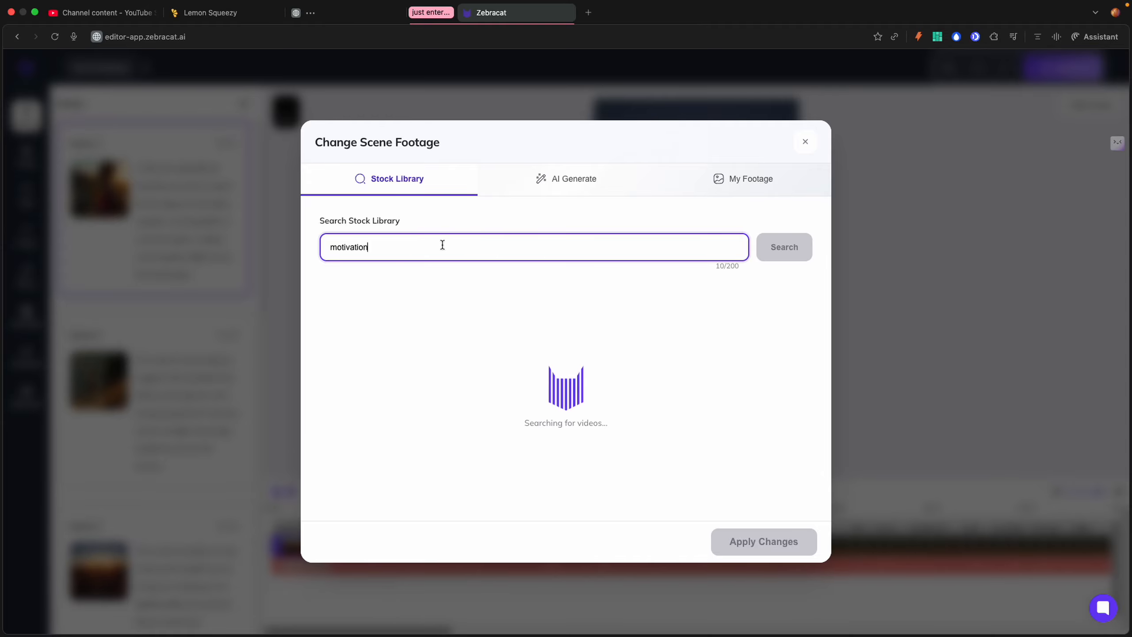
Step: Clear the search term from the stock library and close the scene footage dialog without applying a change
left_click_drag(412, 245, 328, 246)
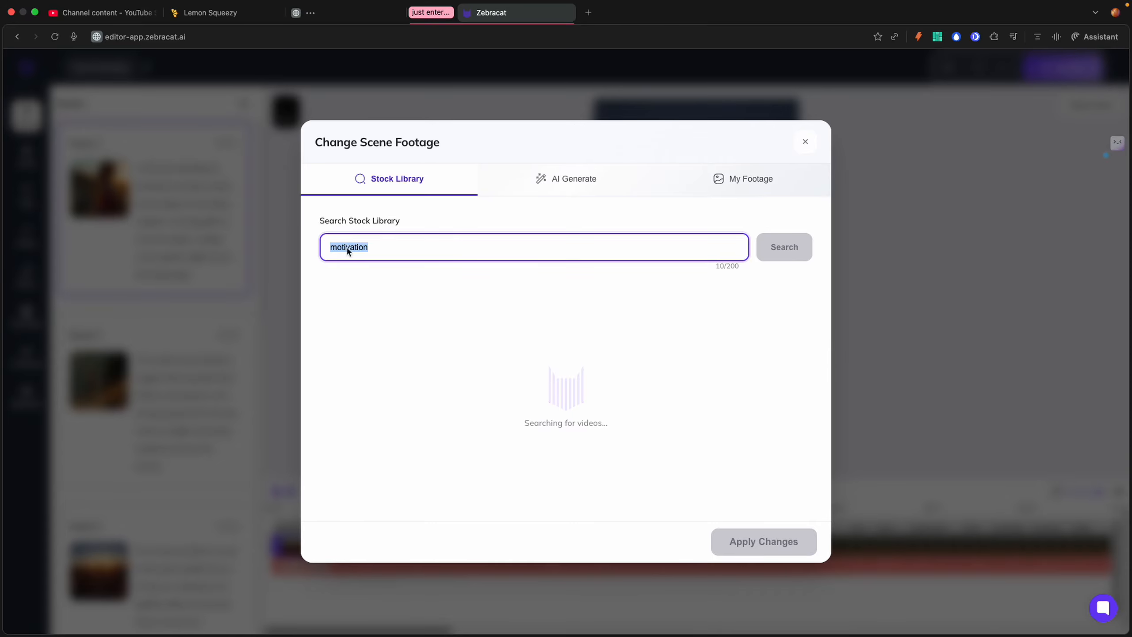
right_click(349, 250)
left_click(369, 363)
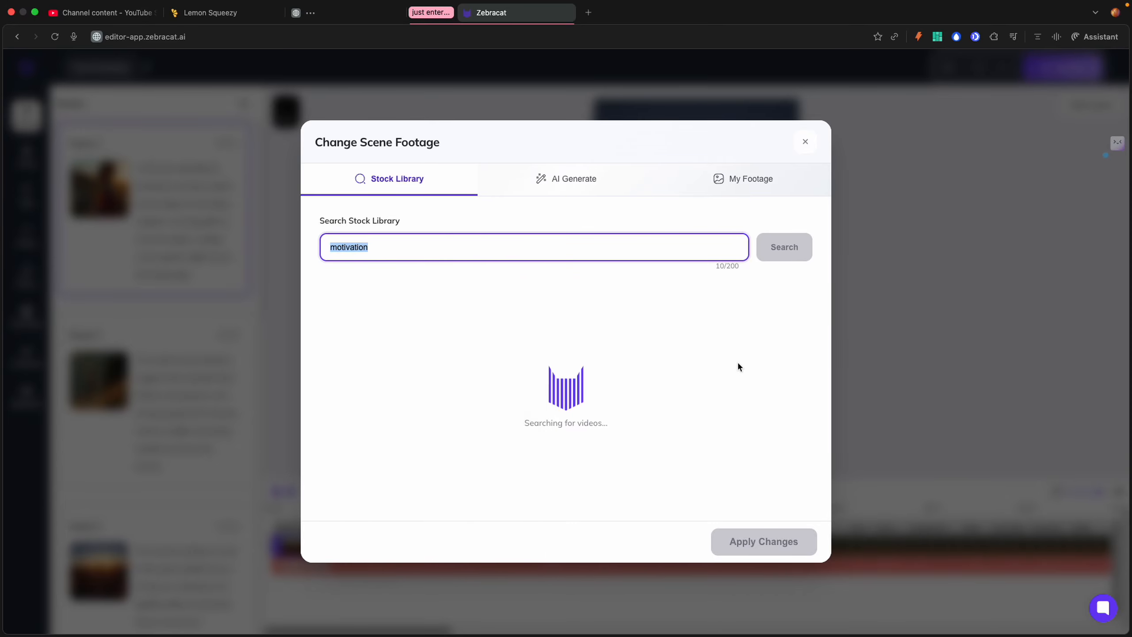
left_click(394, 248)
key("BackSpace")
key("BackSpace")
key("BackSpace")
key("BackSpace")
key("BackSpace")
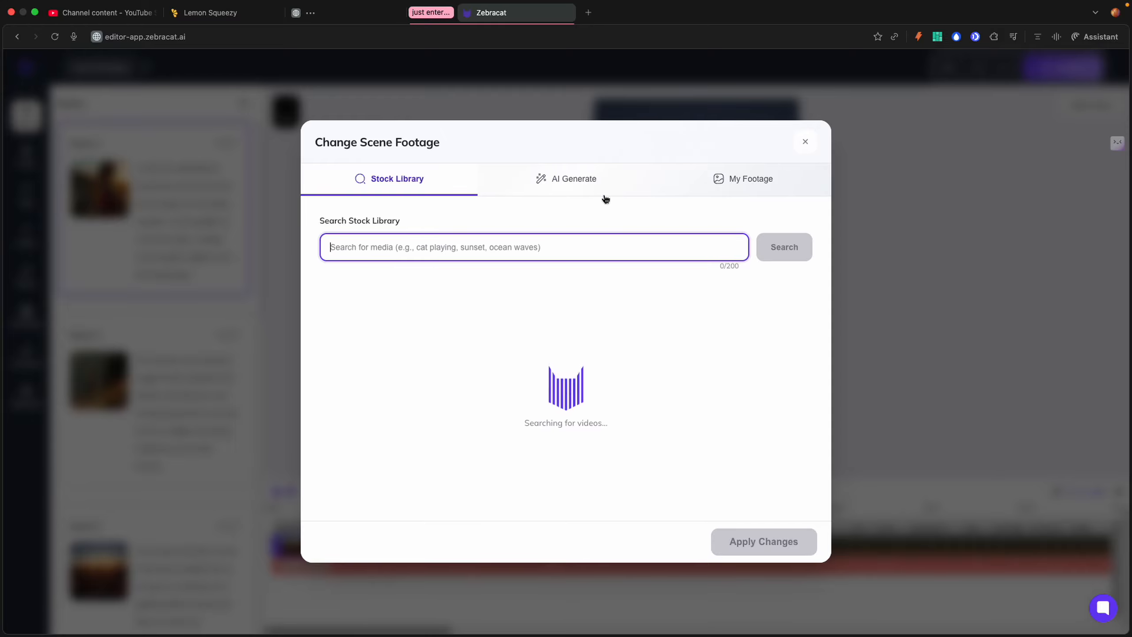
left_click(805, 142)
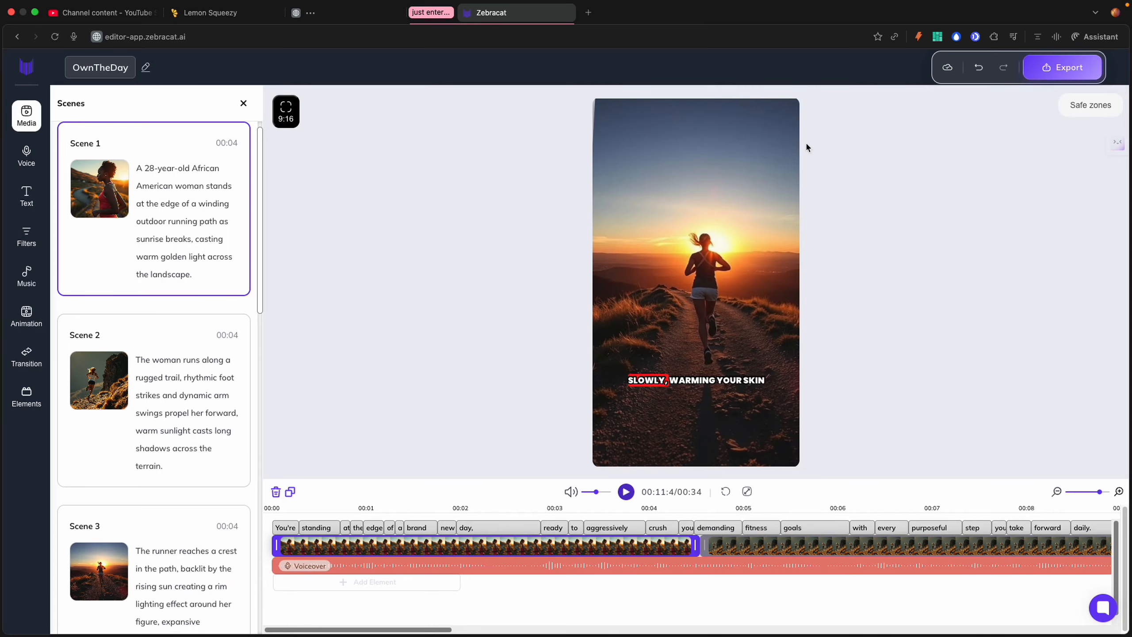
Step: Look through the scene cards and the add, delete, copy and move actions they offer
scroll(148, 357, "down", 3)
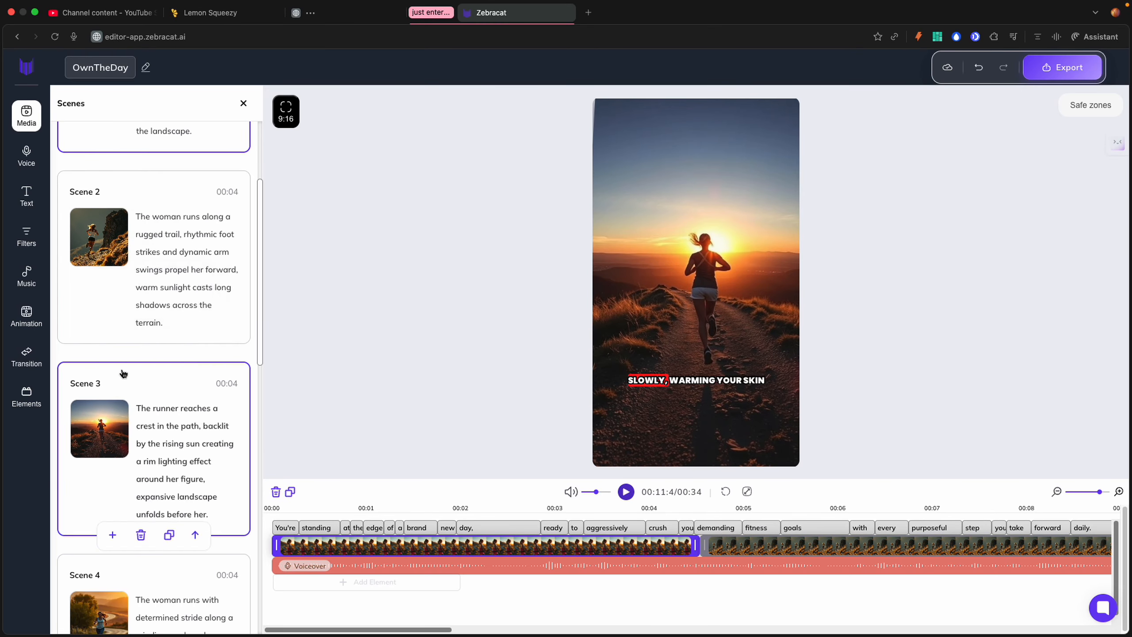
scroll(133, 357, "up", 4)
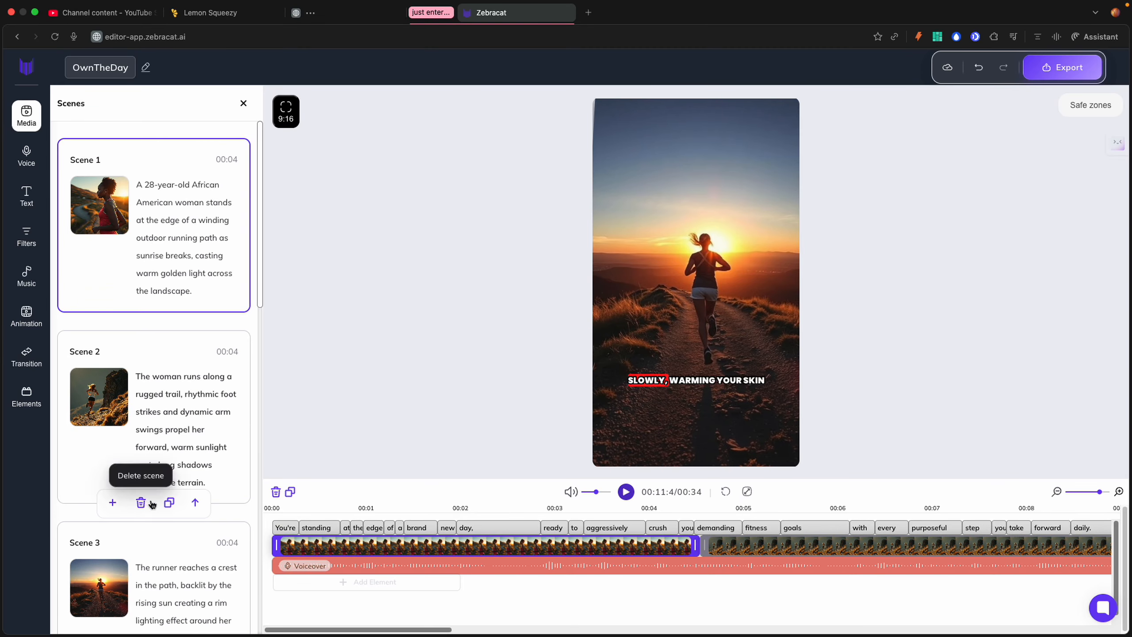
scroll(168, 503, "down", 15)
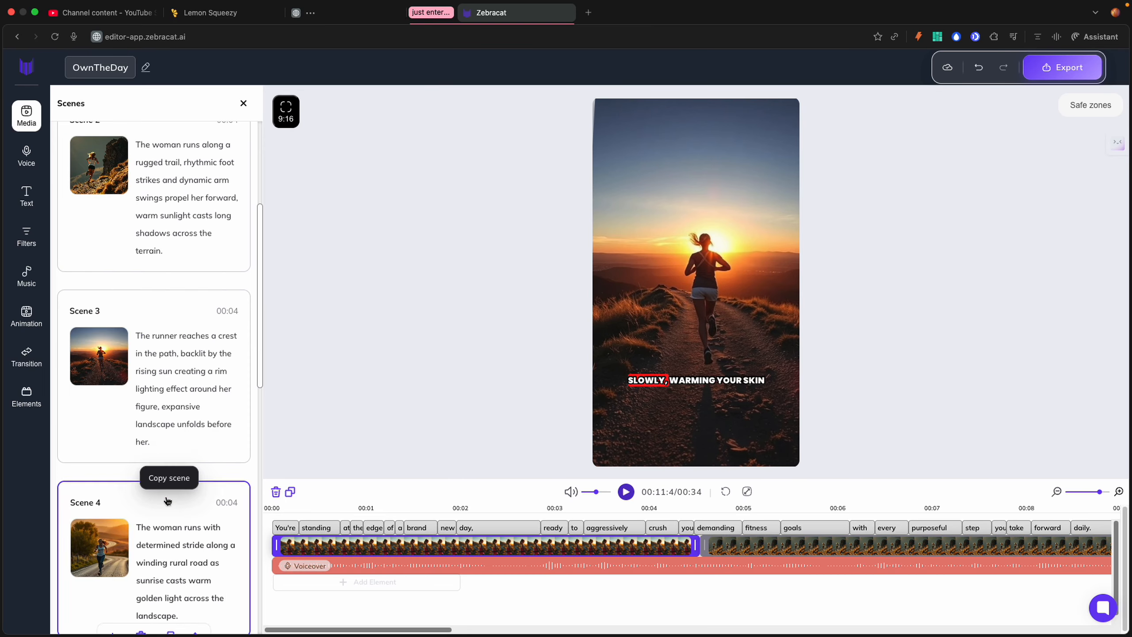
scroll(165, 501, "up", 15)
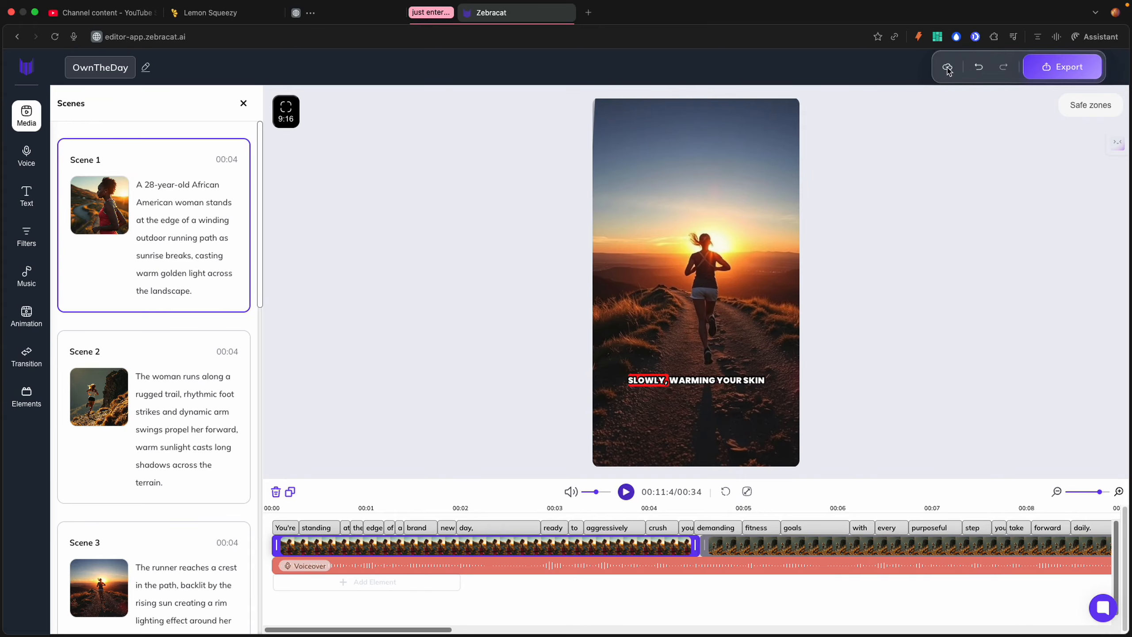
Step: Check the video resolution and compression quality choices for exporting the video, and close the export settings without preparing a download
left_click(1045, 69)
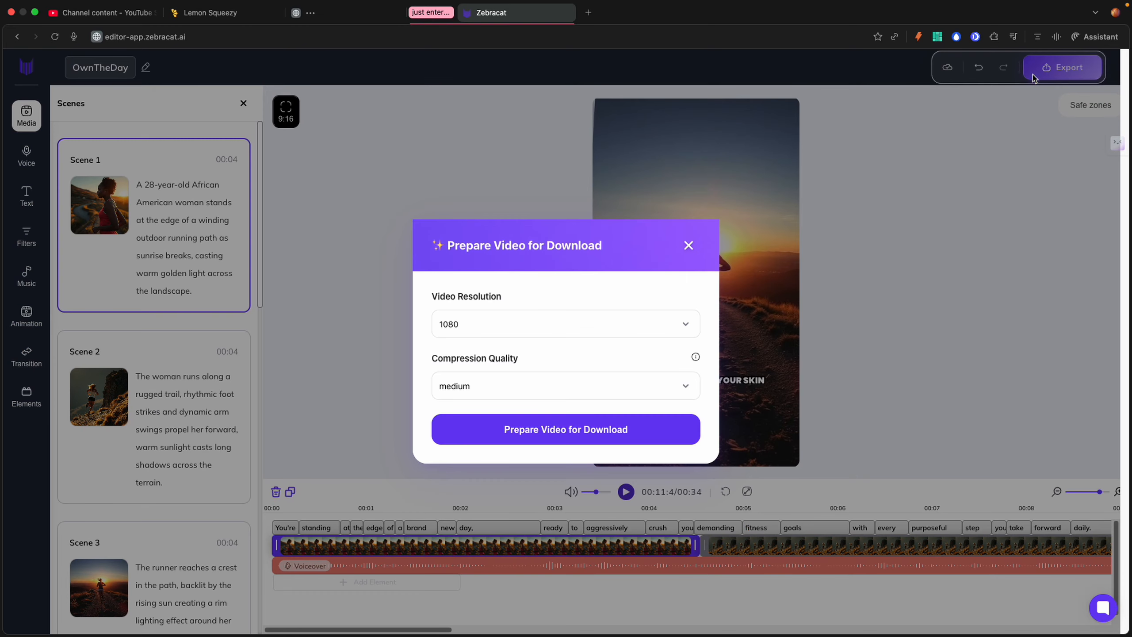
left_click(688, 334)
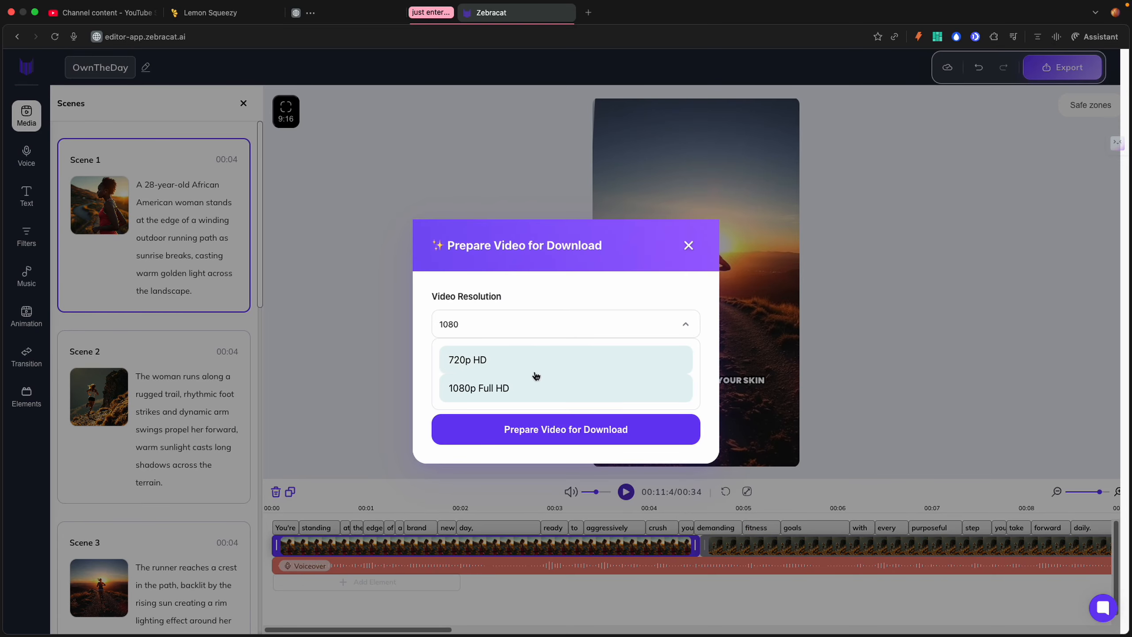
left_click(686, 332)
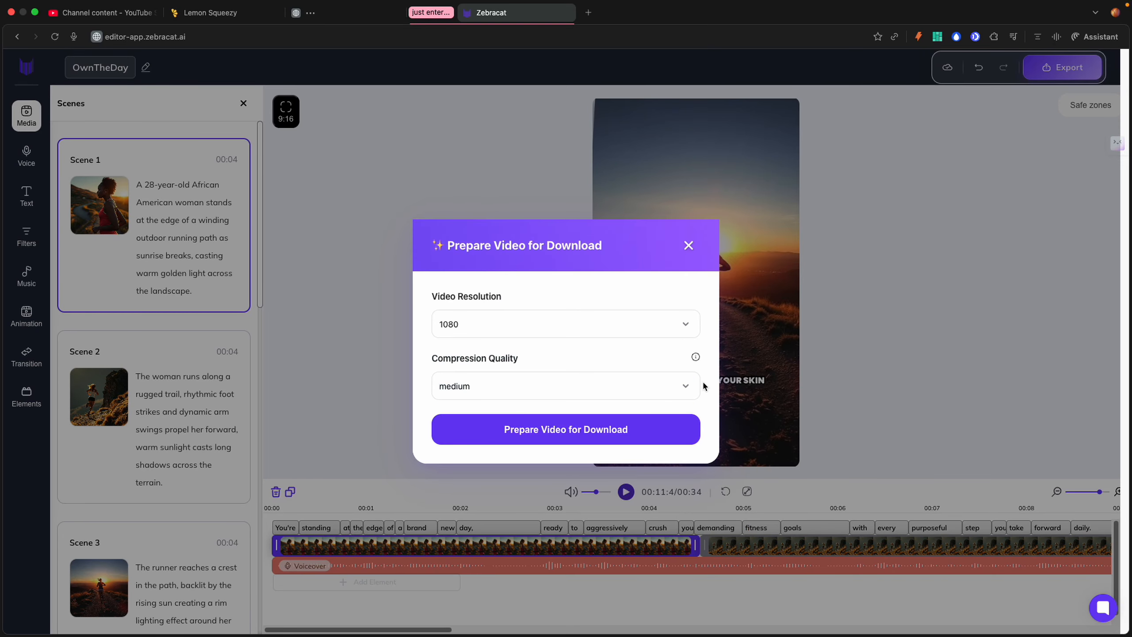
left_click(693, 390)
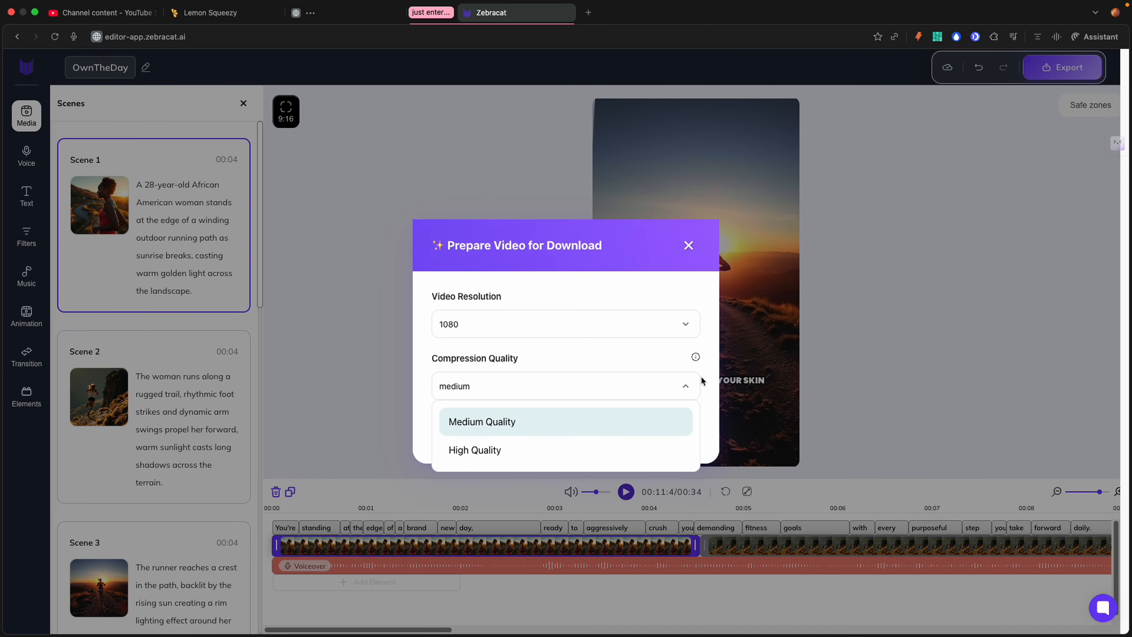
left_click(706, 378)
left_click(689, 245)
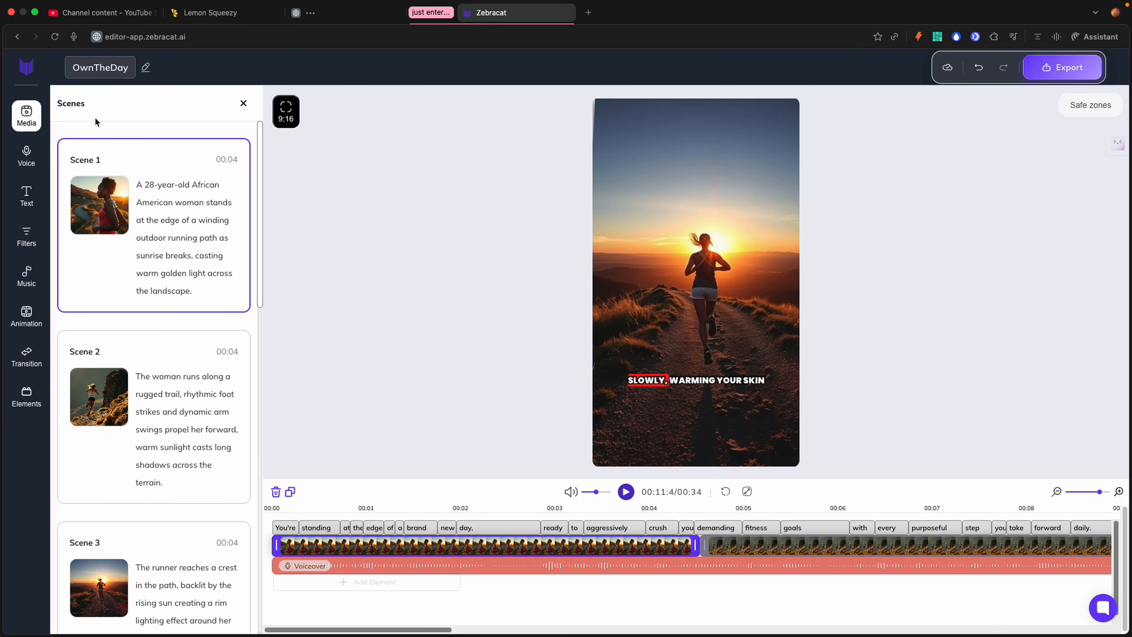
left_click(25, 67)
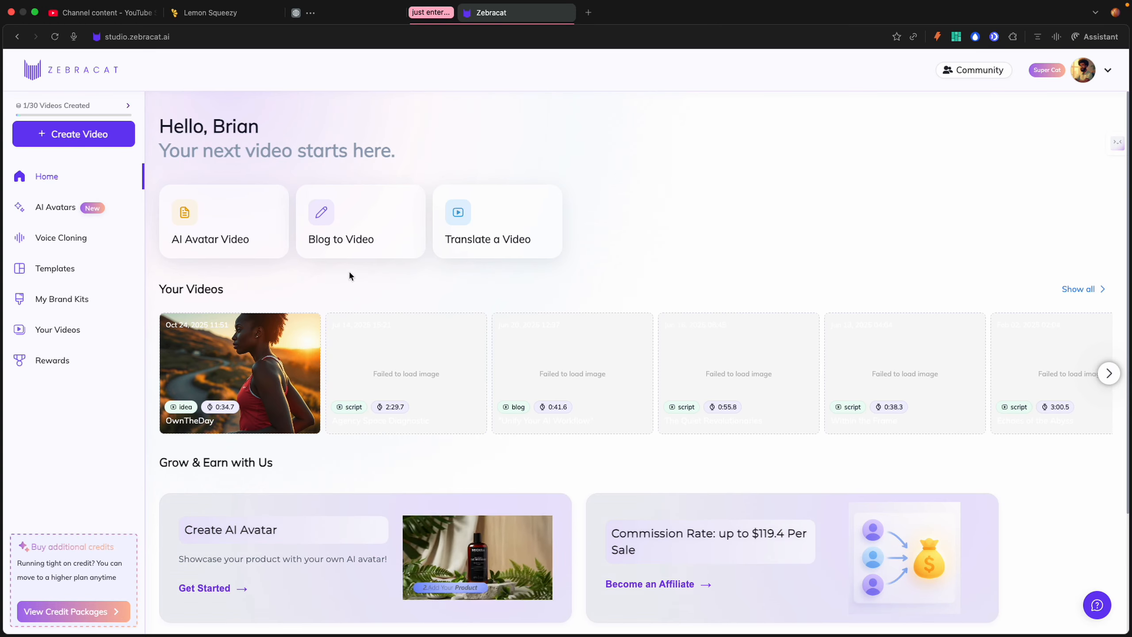
left_click(348, 241)
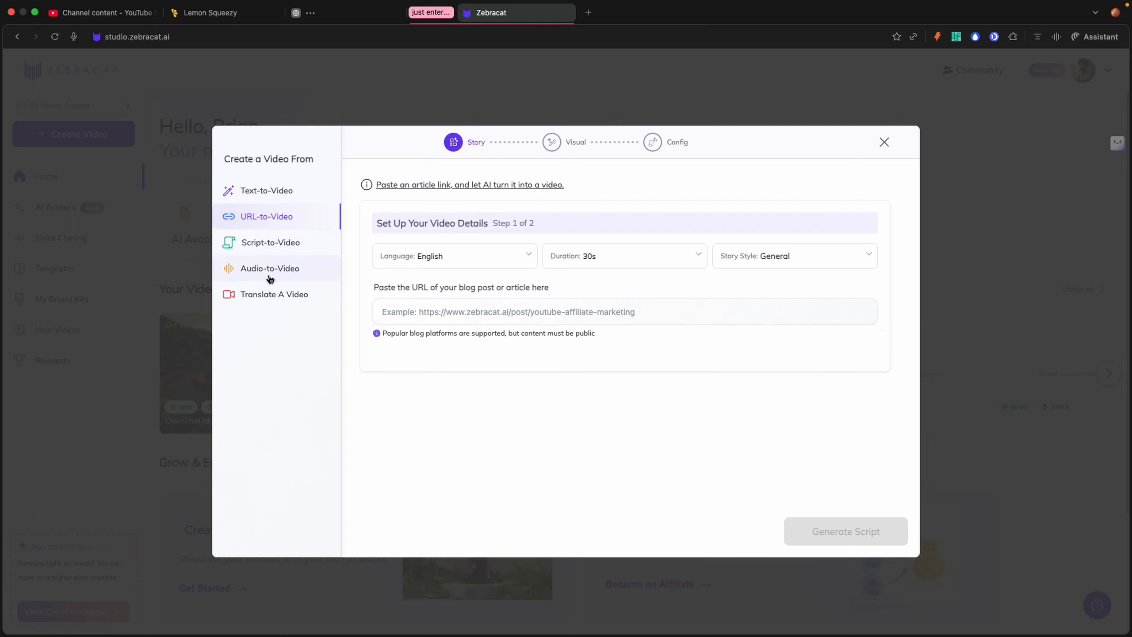
left_click(461, 318)
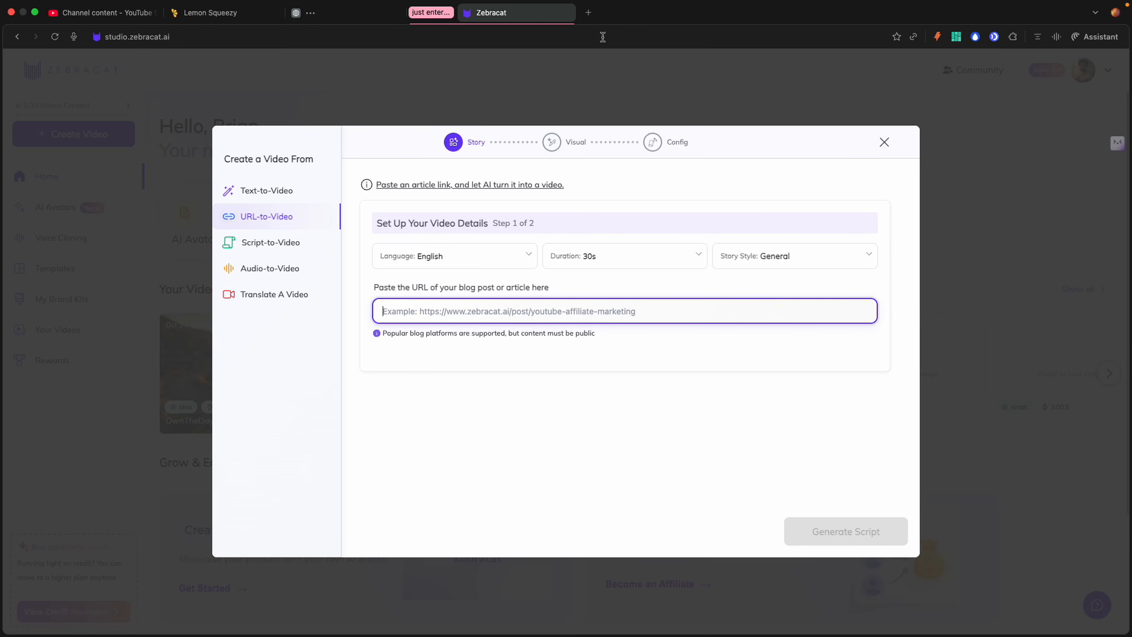
left_click(588, 14)
type("theintrovertedmarketer.online")
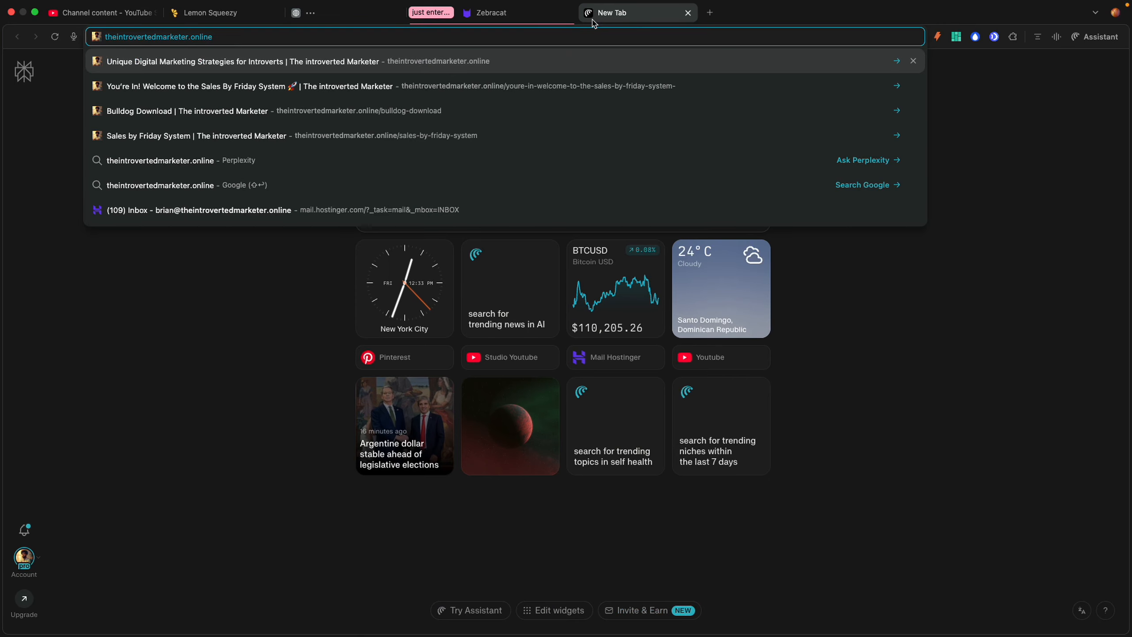
left_click(529, 17)
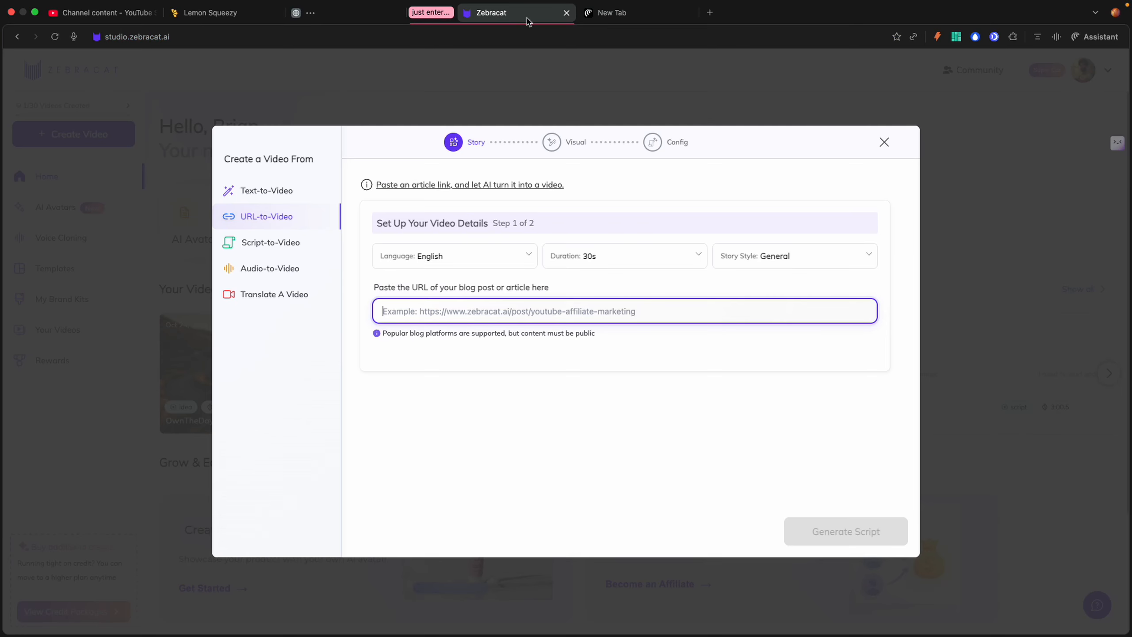
type("https://www.theintrovertedmarketer.online/")
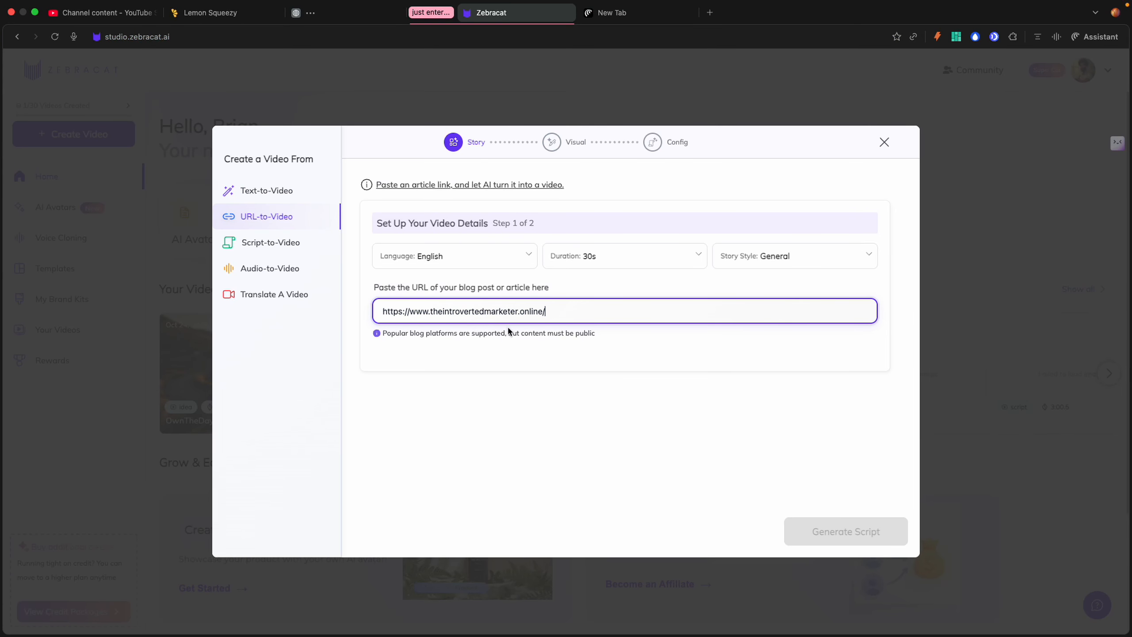
Step: Look through the story styles for the blog video and set the style to How To
left_click(860, 256)
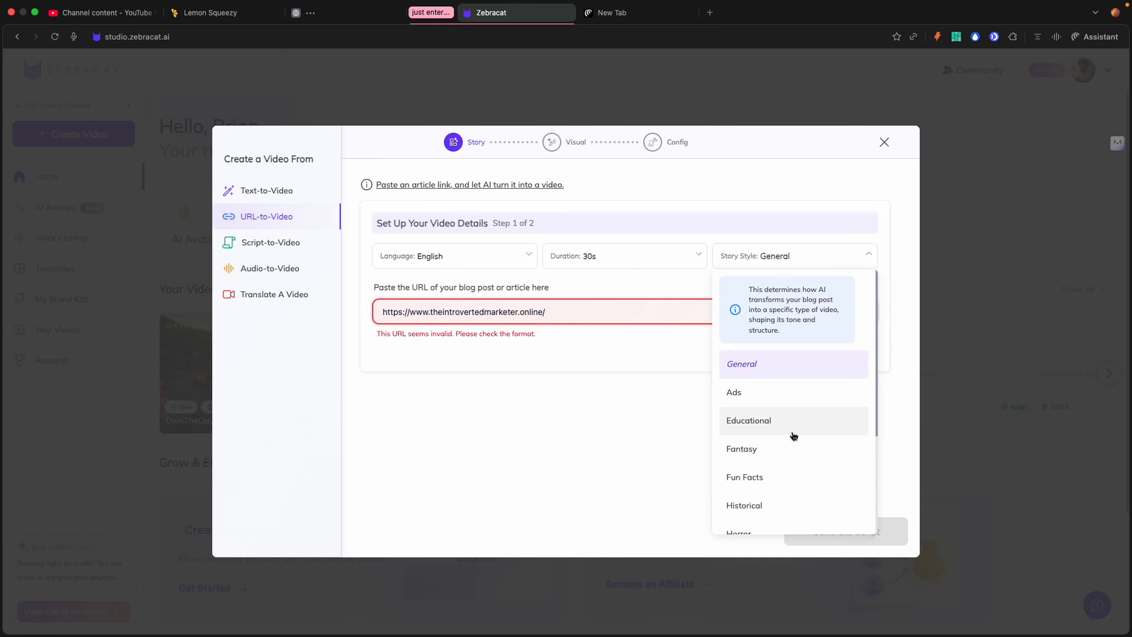
scroll(791, 435, "down", 2)
scroll(791, 435, "down", 3)
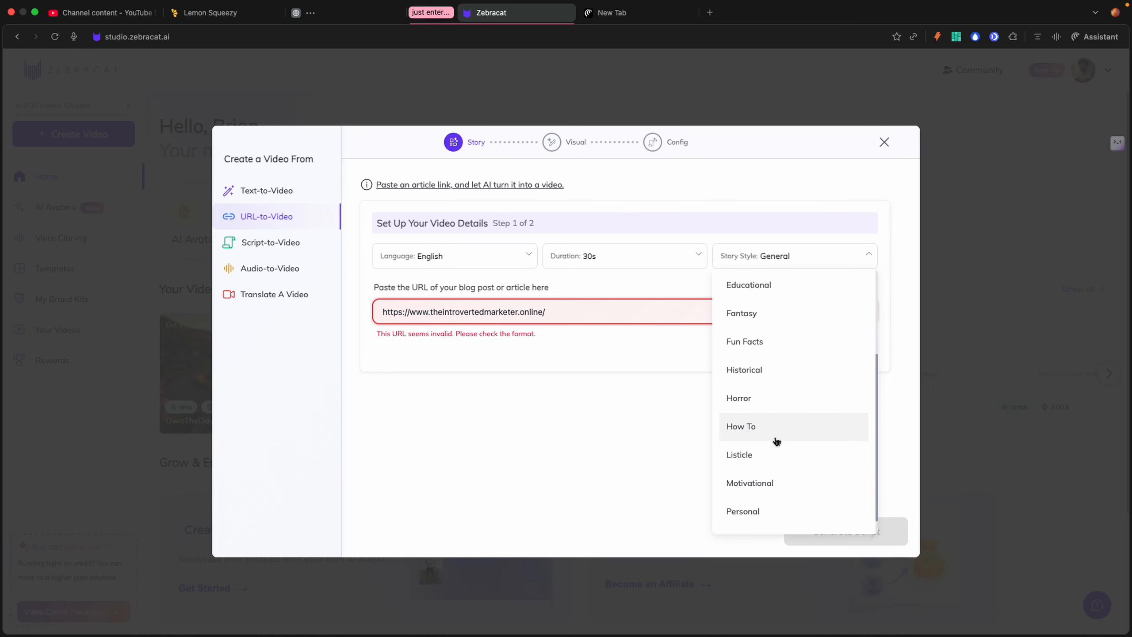
scroll(781, 428, "up", 5)
scroll(828, 426, "down", 4)
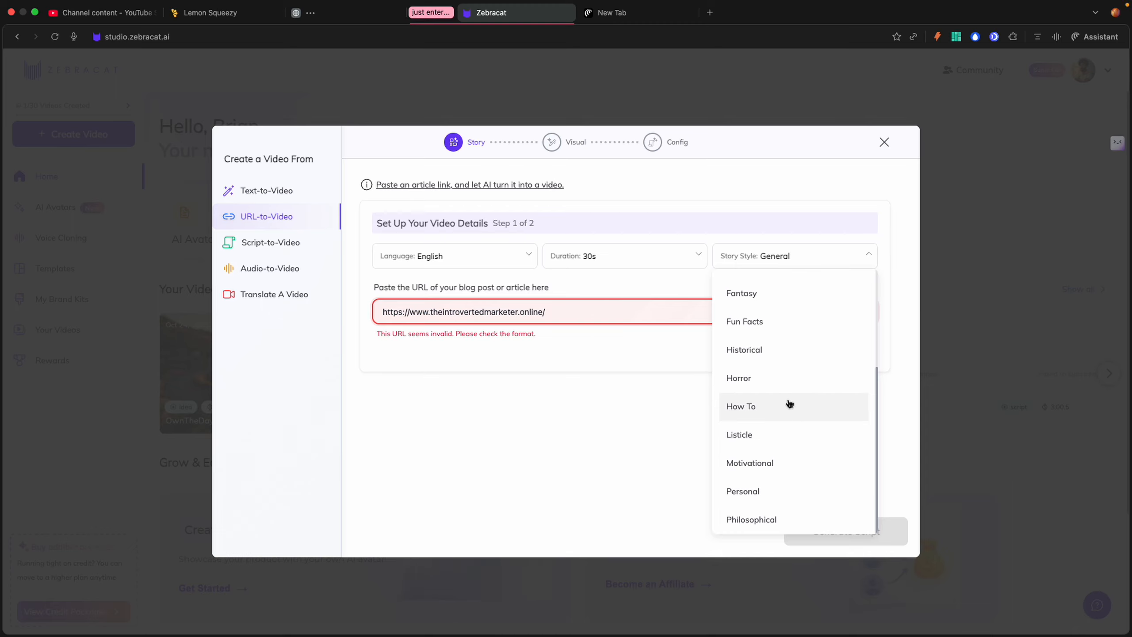
left_click(788, 404)
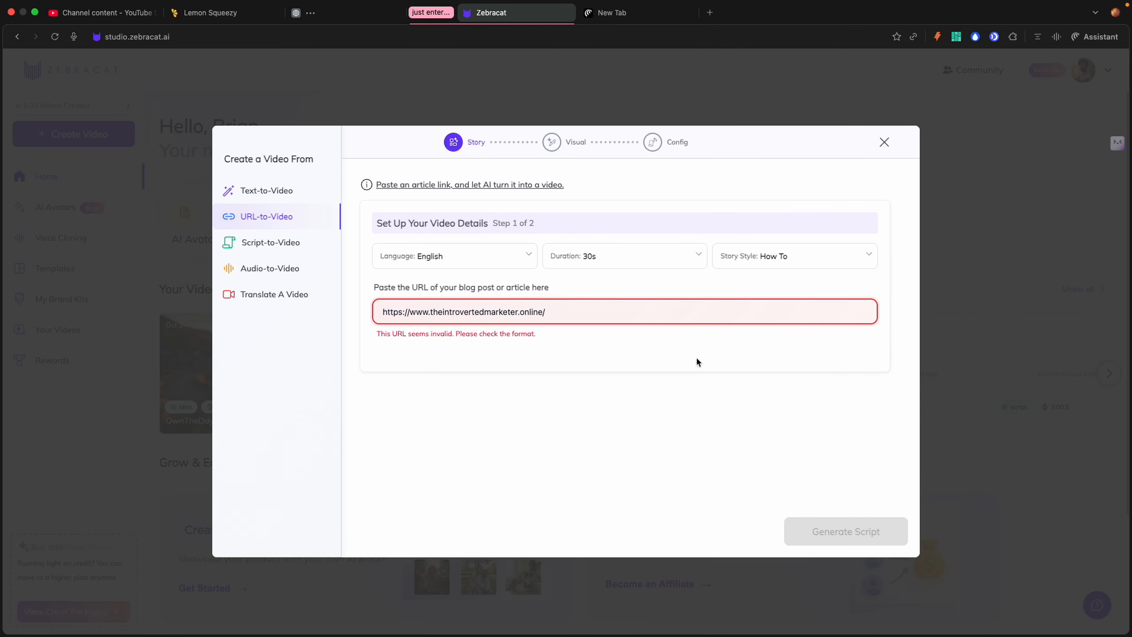
Step: Switch to the empty browser tab, open theintrovertedmarketer.online, browse its blog and check the Switchy Lifetime Deal post
left_click(604, 18)
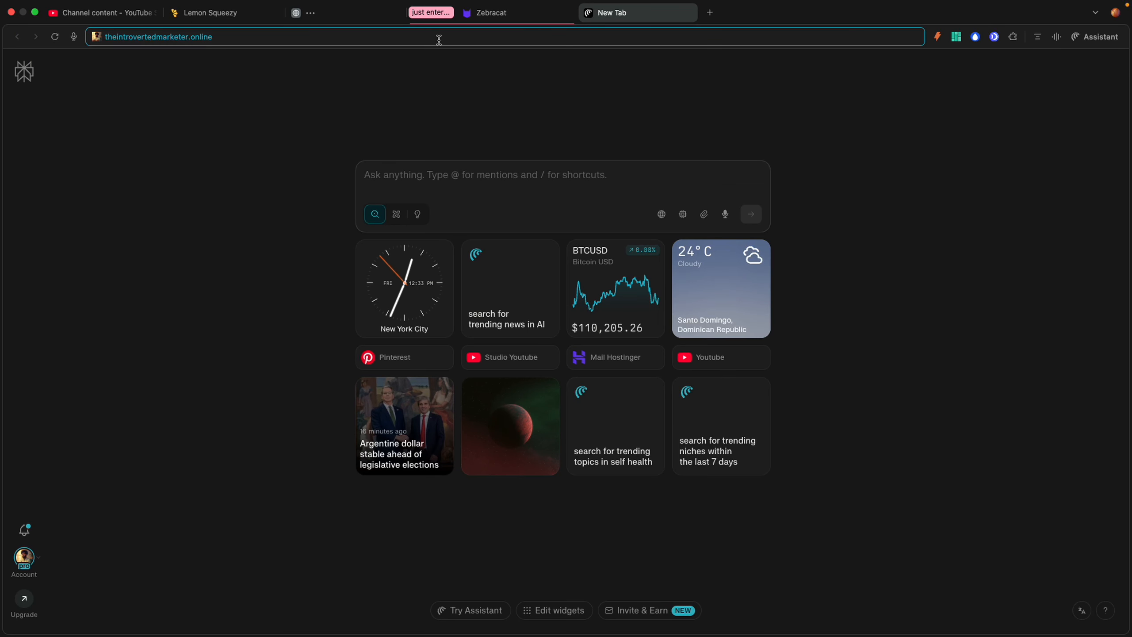
type("theintrovertedmarketer.online")
key("Return")
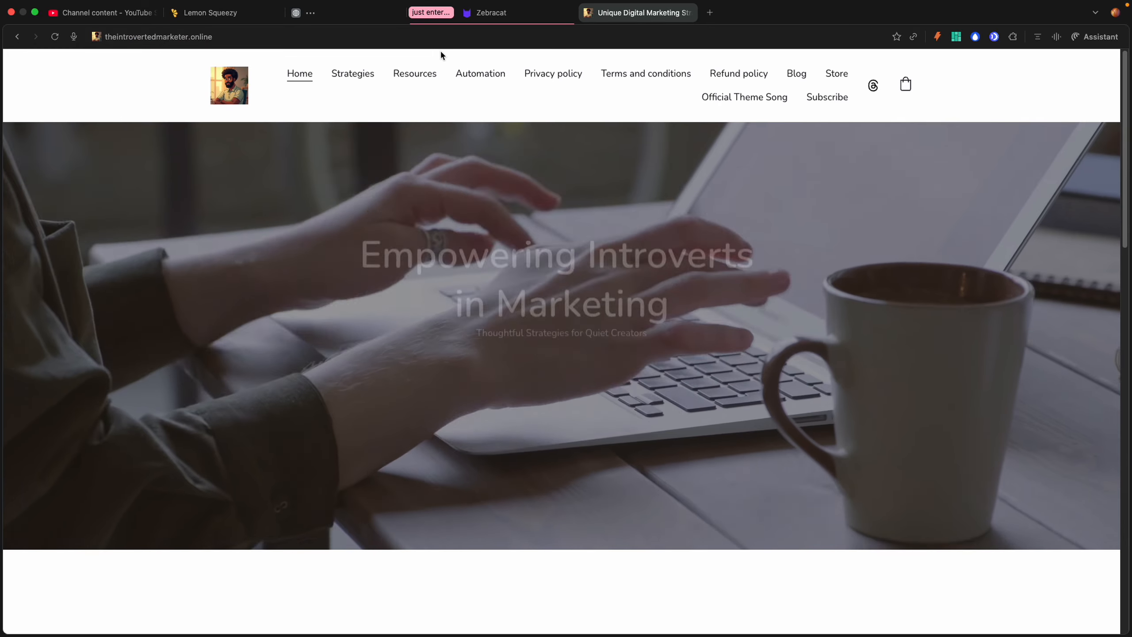
left_click(797, 73)
scroll(713, 111, "down", 3)
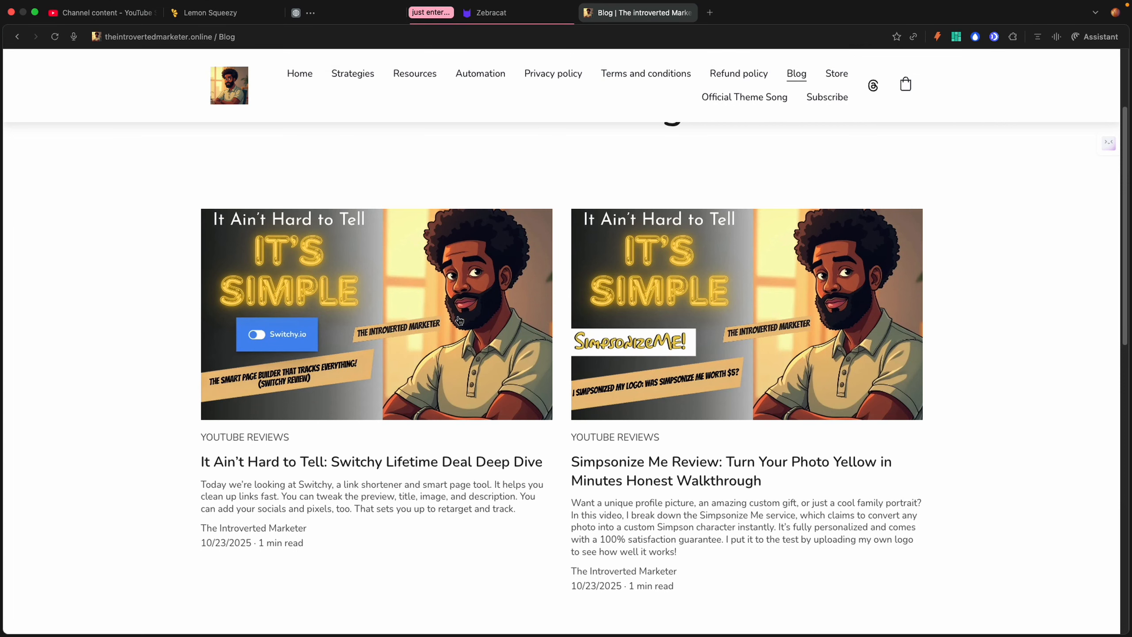
scroll(460, 359, "down", 10)
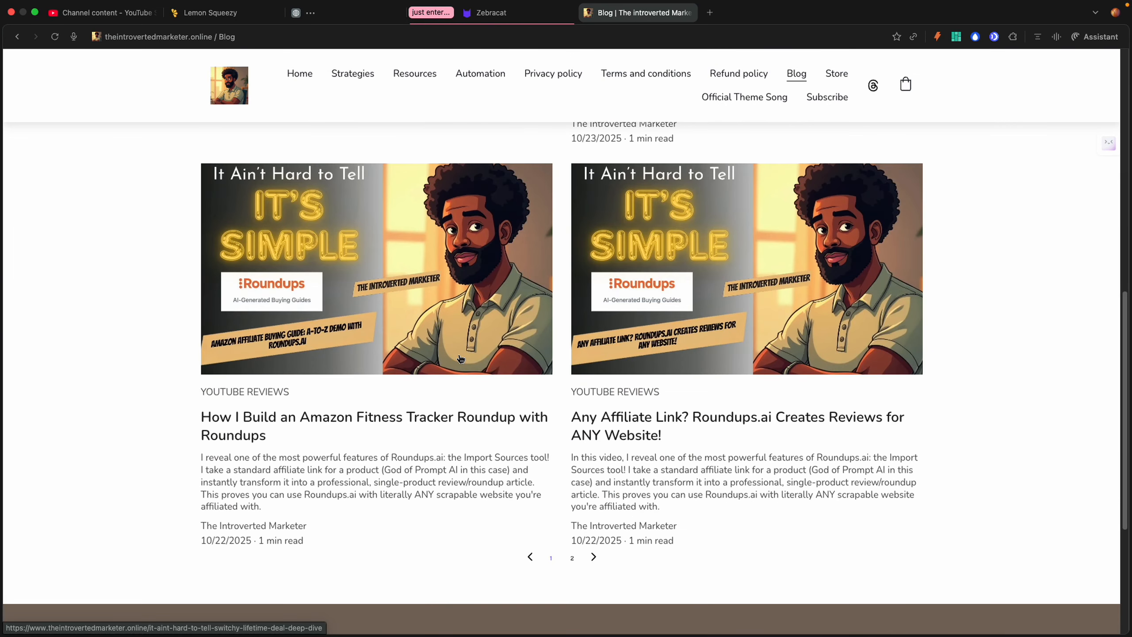
scroll(461, 359, "up", 9)
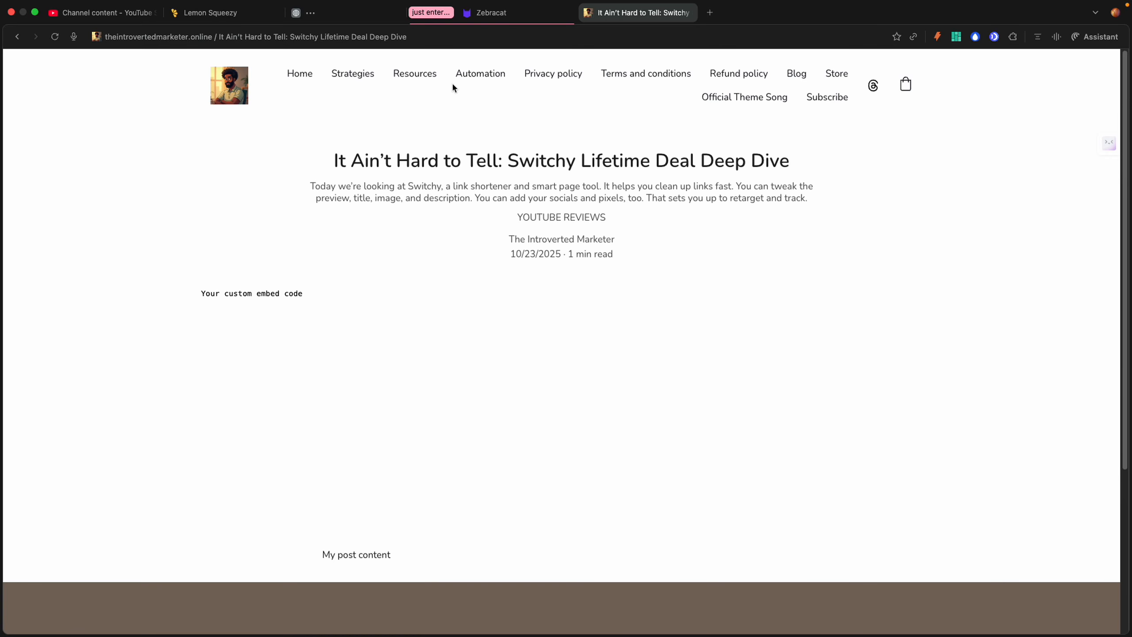
scroll(555, 337, "down", 5)
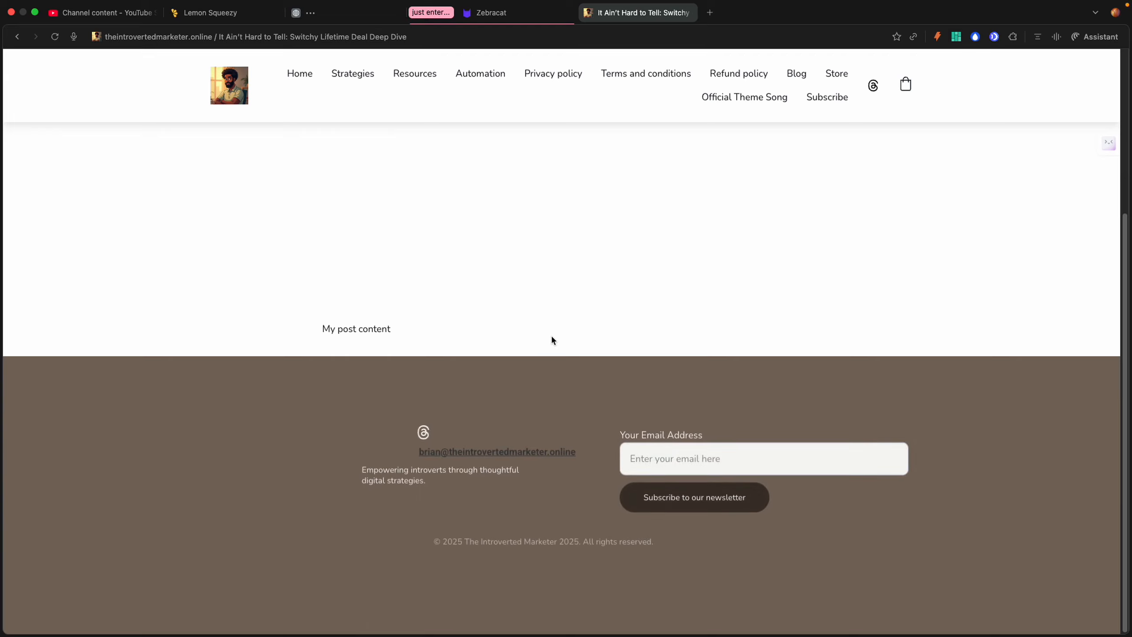
Step: Return to the blog list, open the Simpsonize Me review and look through the article
left_click(17, 37)
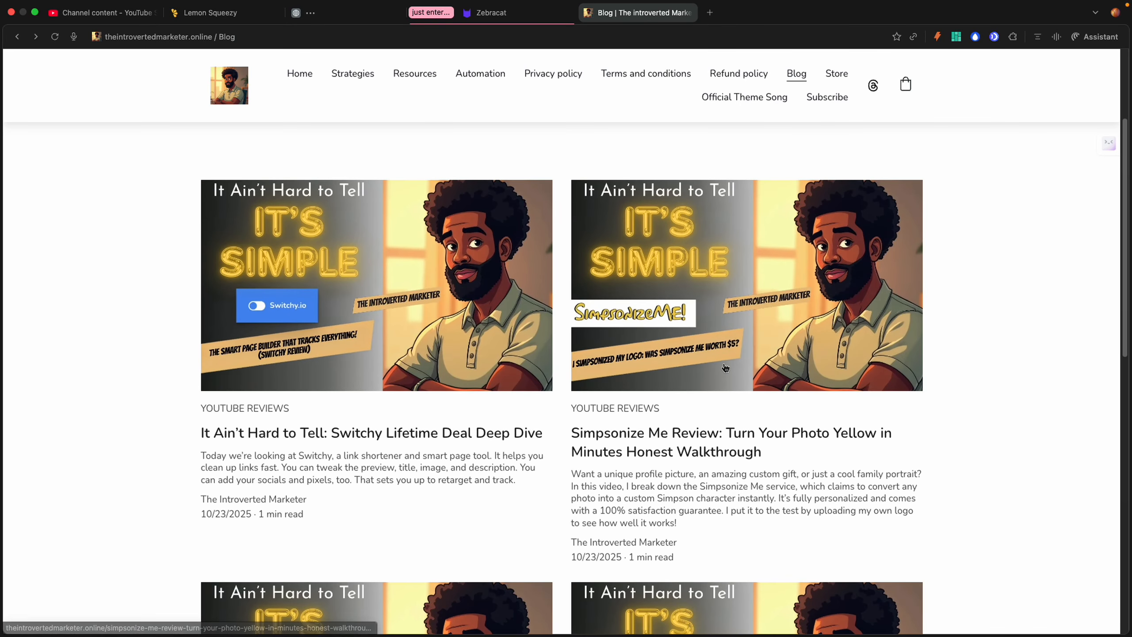
left_click(700, 370)
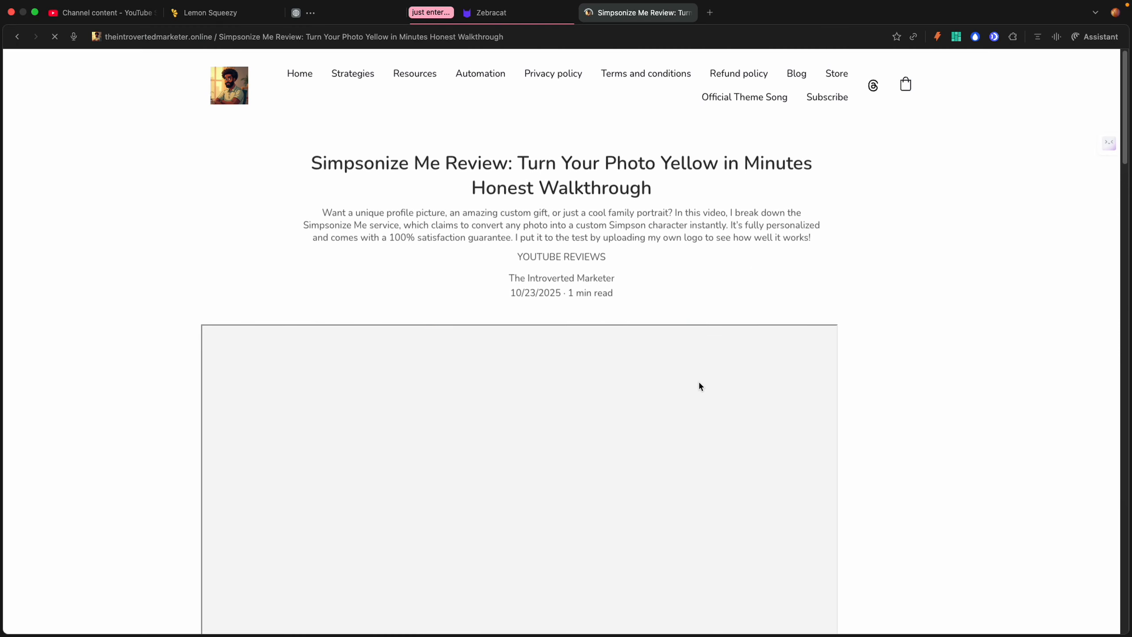
scroll(699, 386, "down", 1)
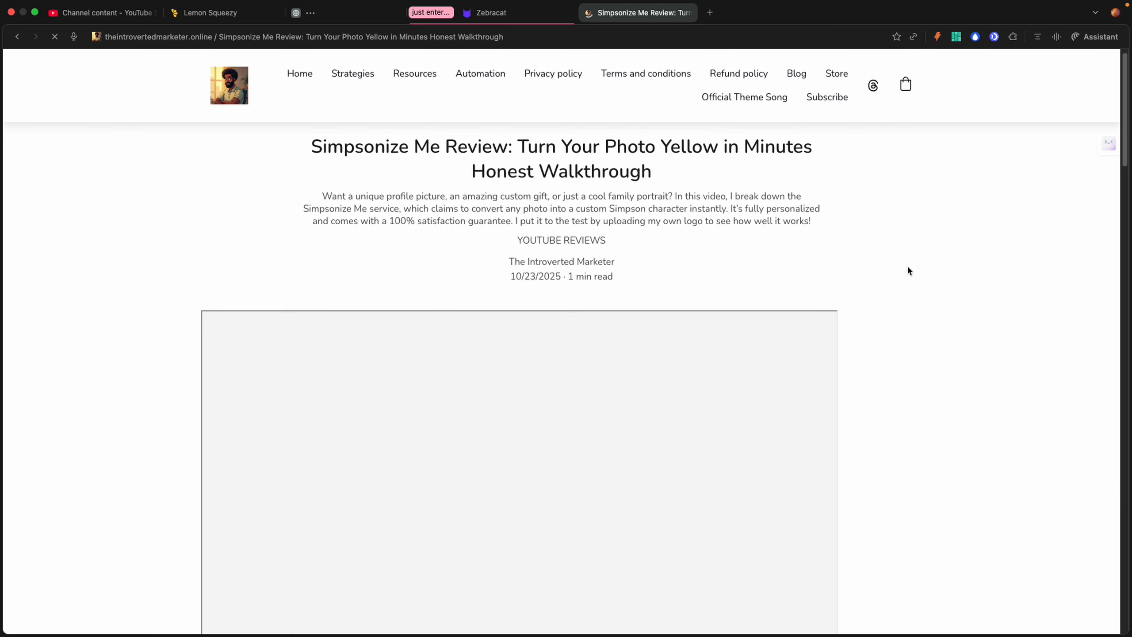
scroll(907, 264, "down", 1)
scroll(887, 256, "down", 10)
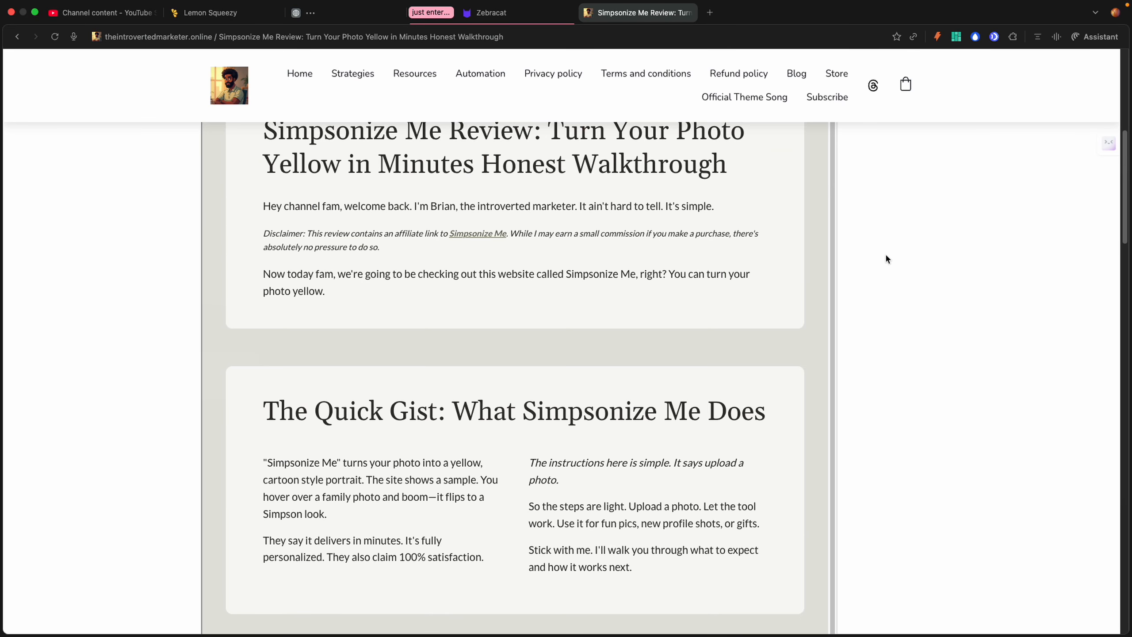
scroll(884, 254, "up", 10)
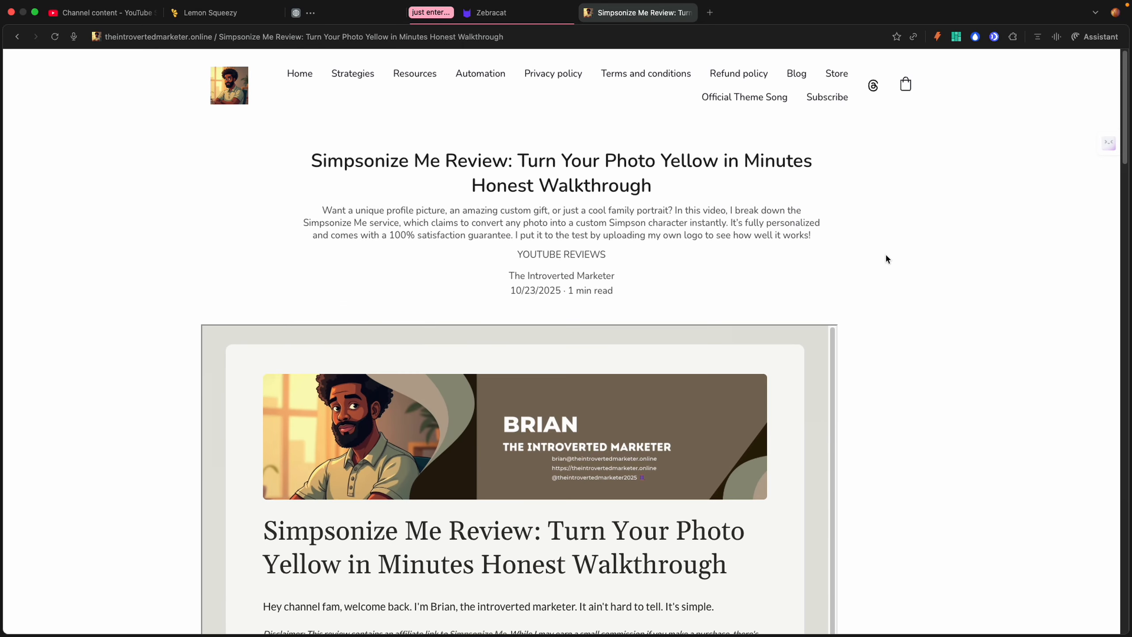
Step: Copy the Simpsonize Me review's address and, back in Zebracat, use it as the blog video's article URL
left_click(435, 41)
key("ctrl+c")
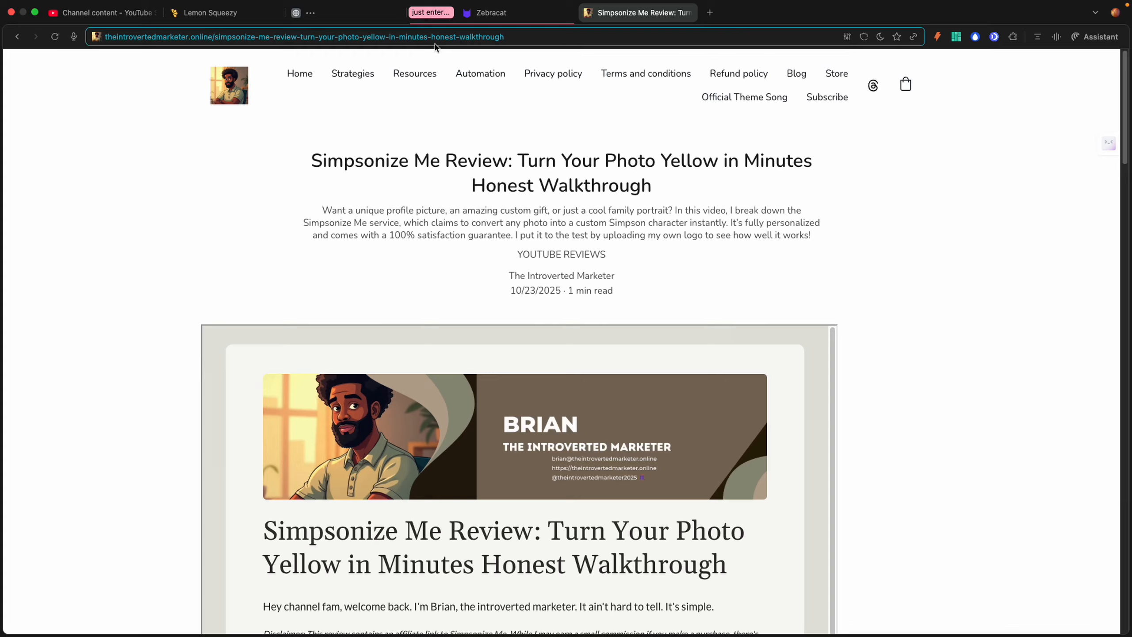
scroll(833, 310, "down", 5)
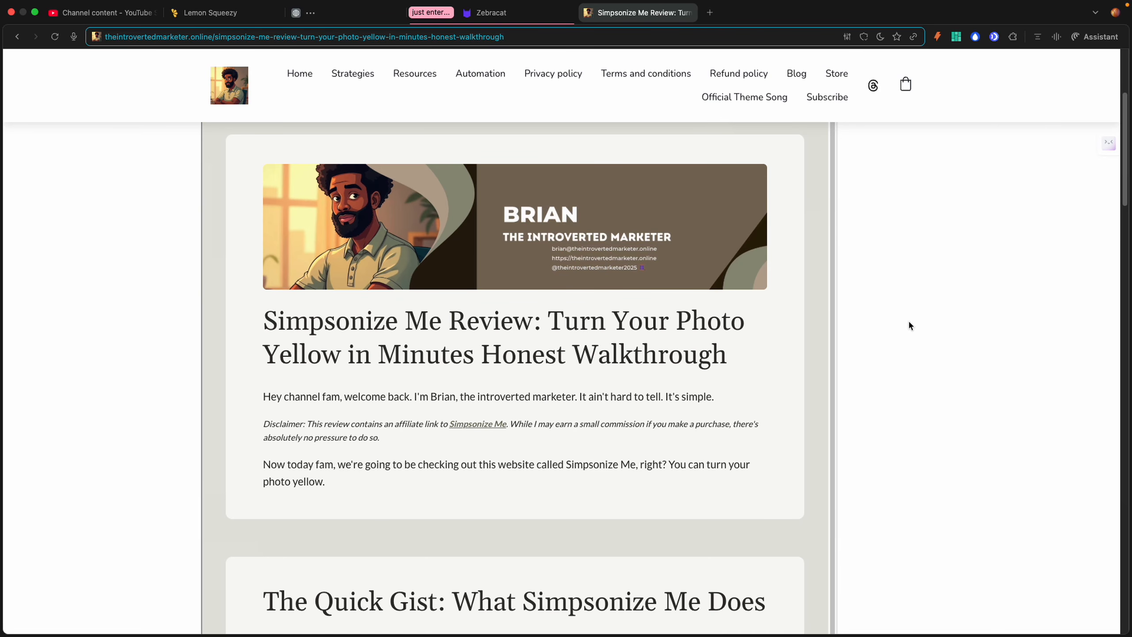
left_click(508, 12)
key("ctrl+a")
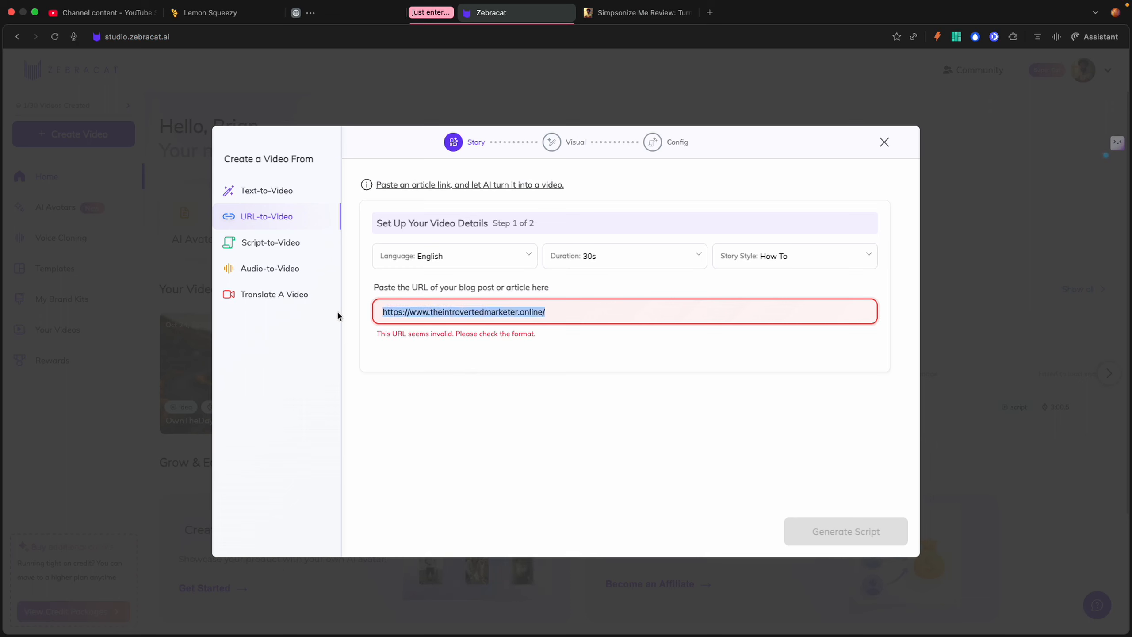
key("ctrl+v")
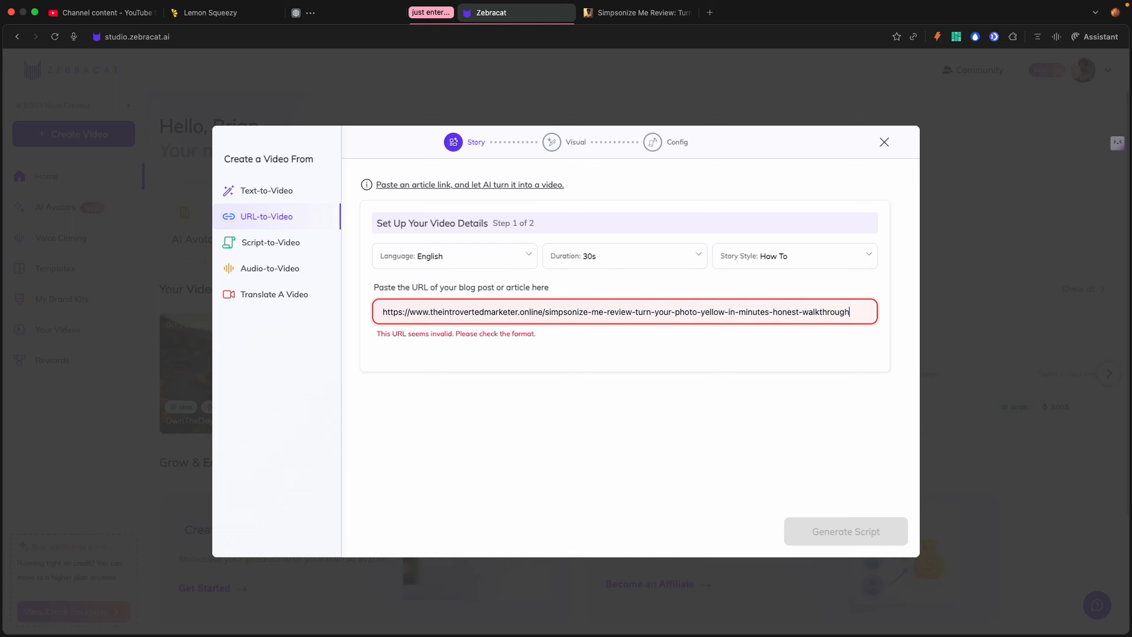
key("super+a")
type("https://learnwirepro.com/formrobin-ai-review/")
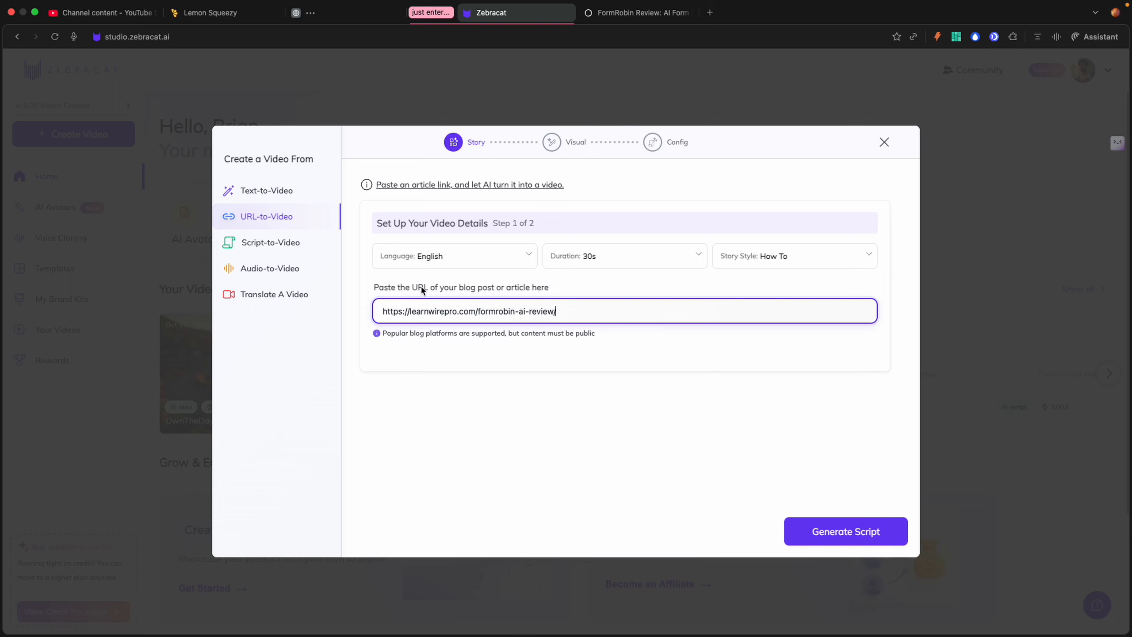
left_click(829, 533)
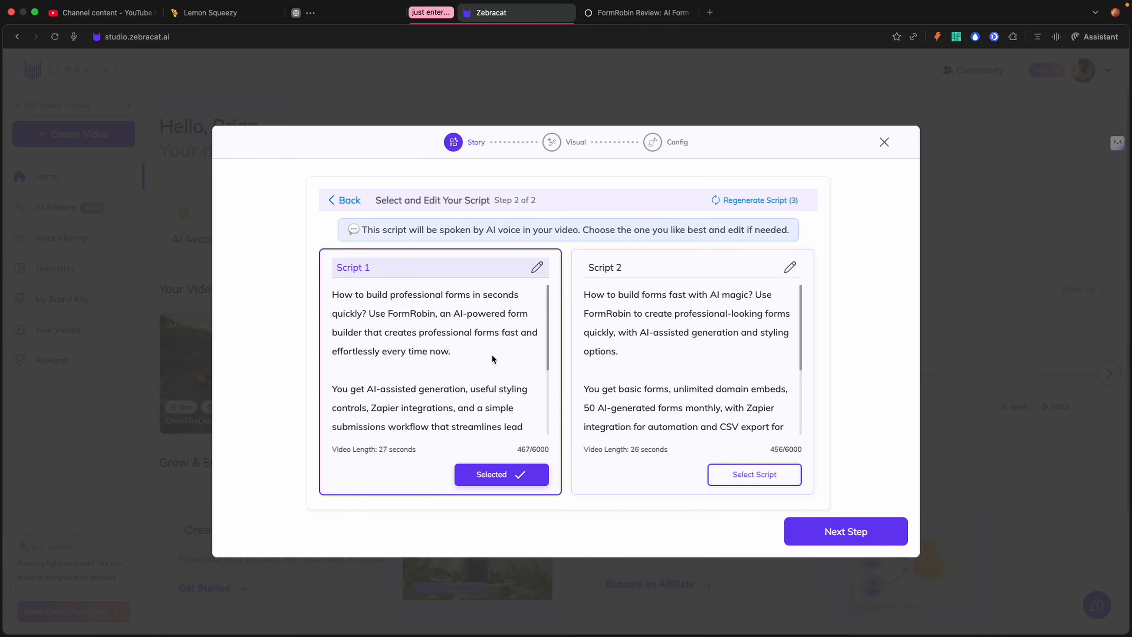
Step: Compare the two generated scripts, select Script 2 and continue to the visual settings
scroll(498, 309, "down", 3)
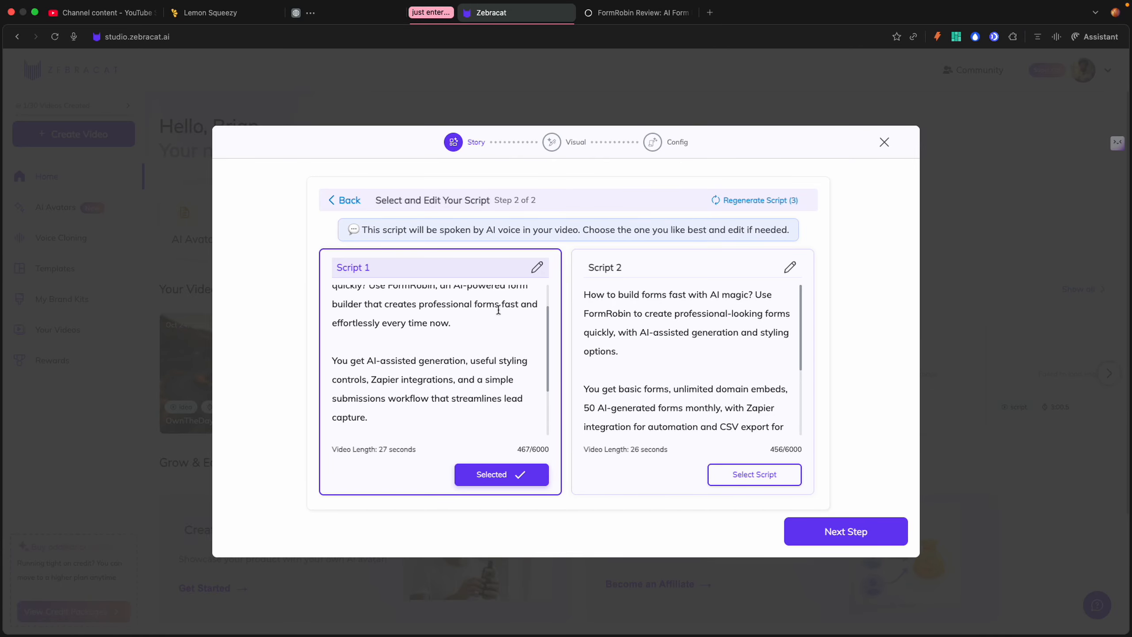
scroll(498, 309, "up", 3)
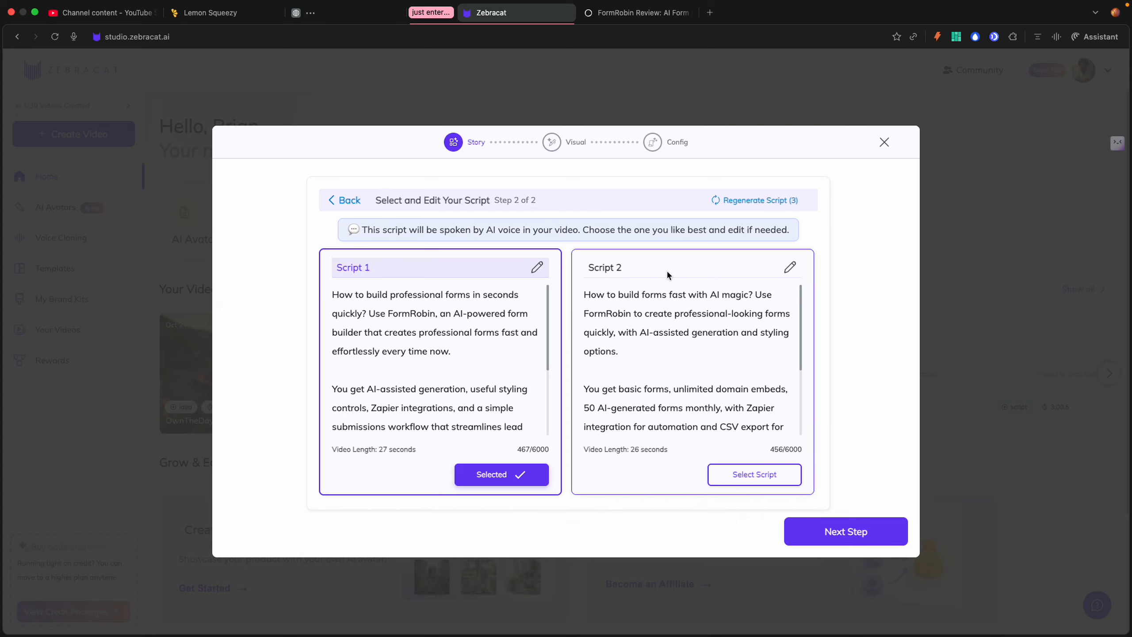
left_click(735, 474)
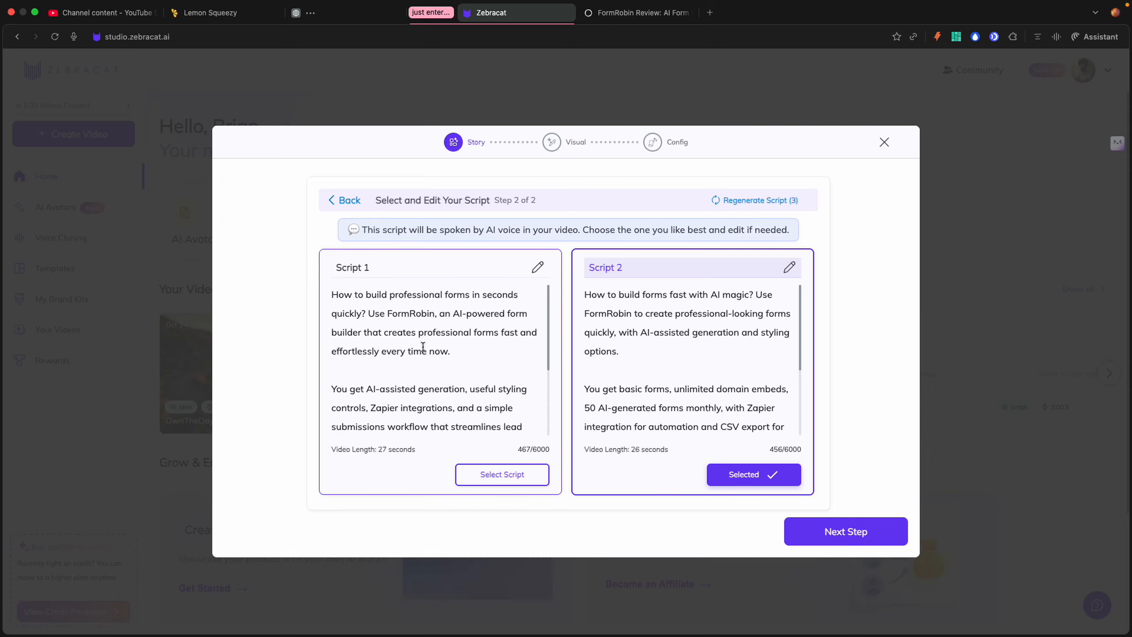
scroll(422, 346, "down", 3)
scroll(422, 346, "up", 3)
left_click(828, 530)
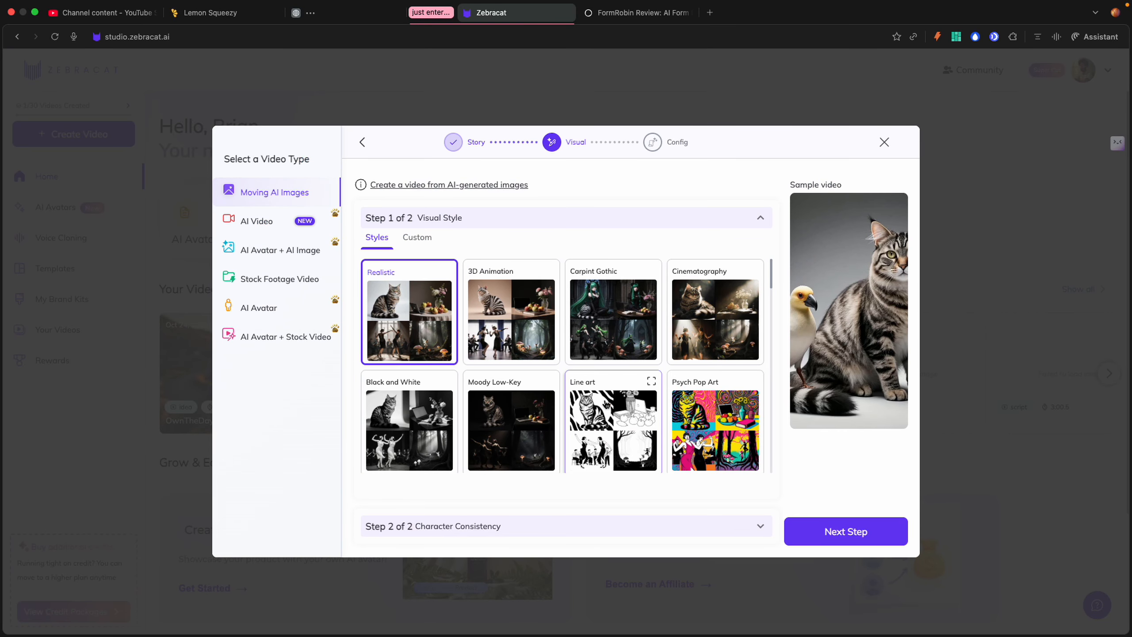
Step: Look through the visual styles offered for Moving AI Images, including Papercraft
scroll(607, 405, "down", 1)
scroll(607, 404, "down", 6)
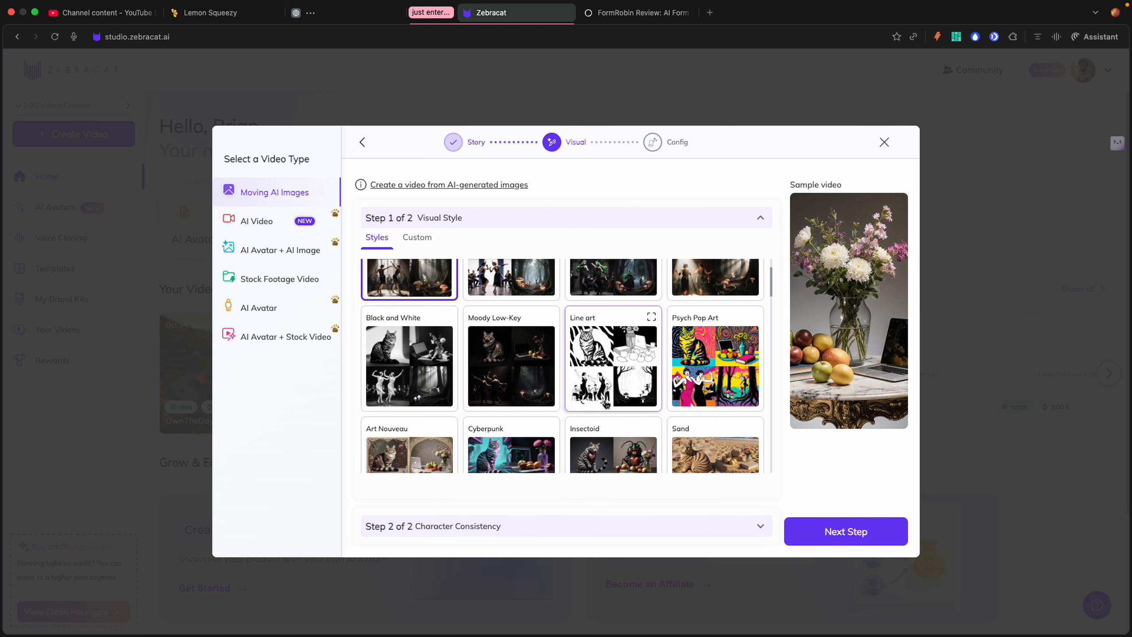
scroll(606, 405, "down", 2)
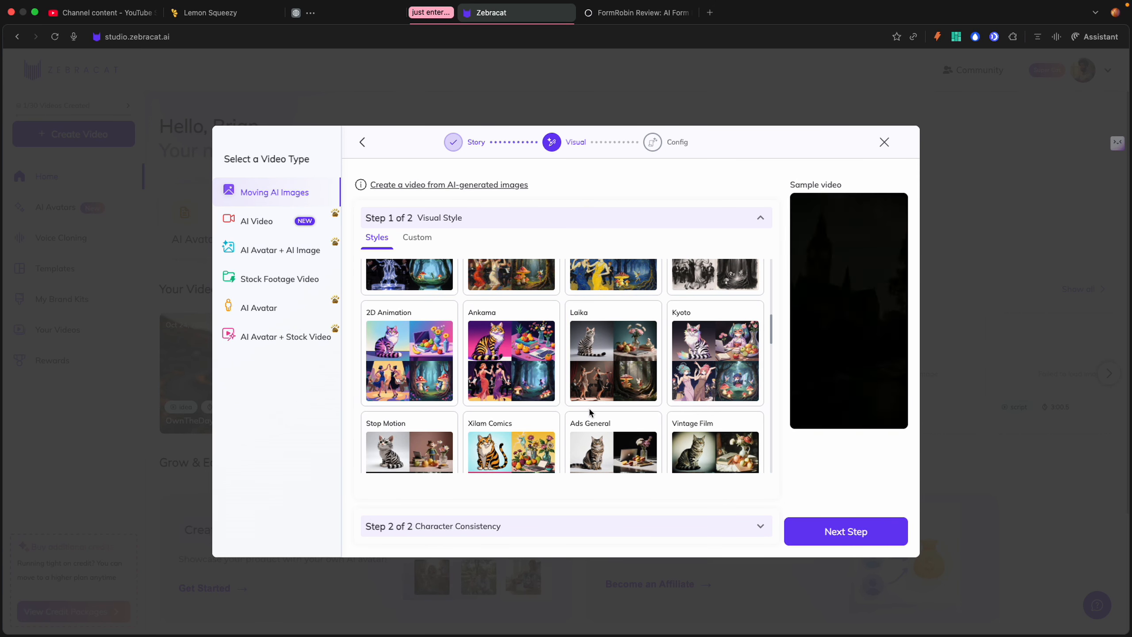
scroll(588, 412, "down", 2)
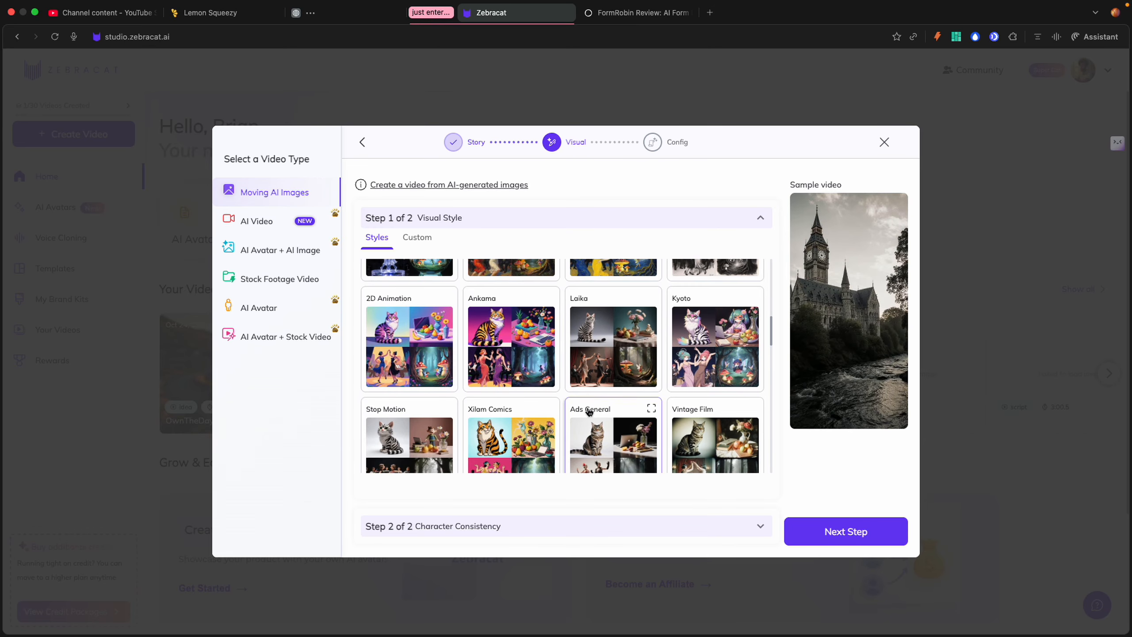
scroll(589, 410, "down", 3)
scroll(589, 410, "down", 2)
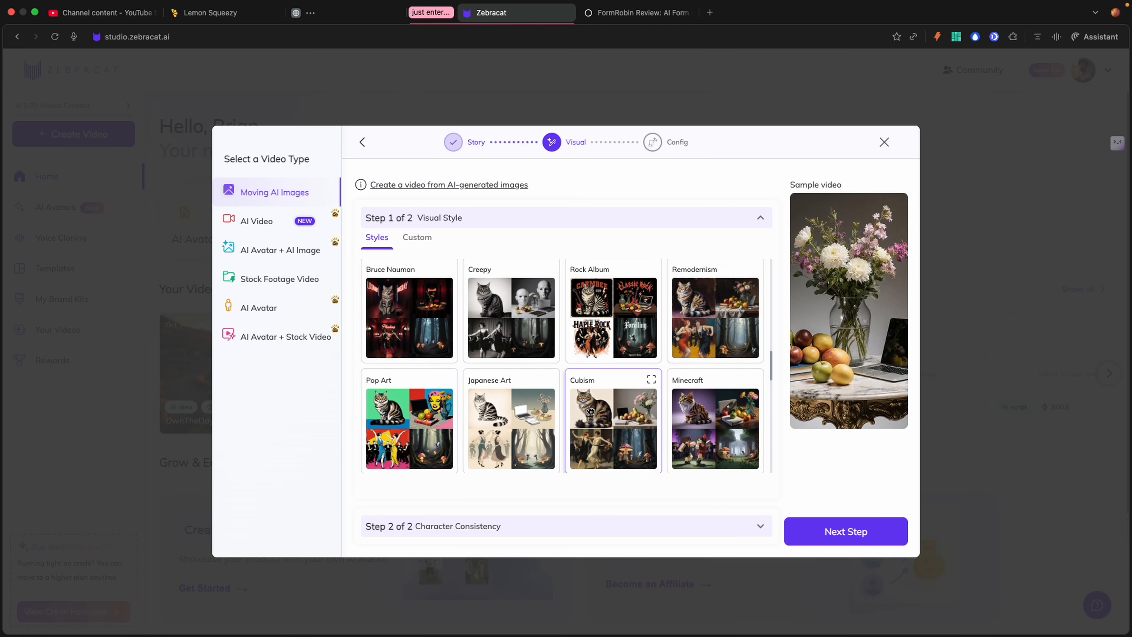
scroll(589, 409, "down", 1)
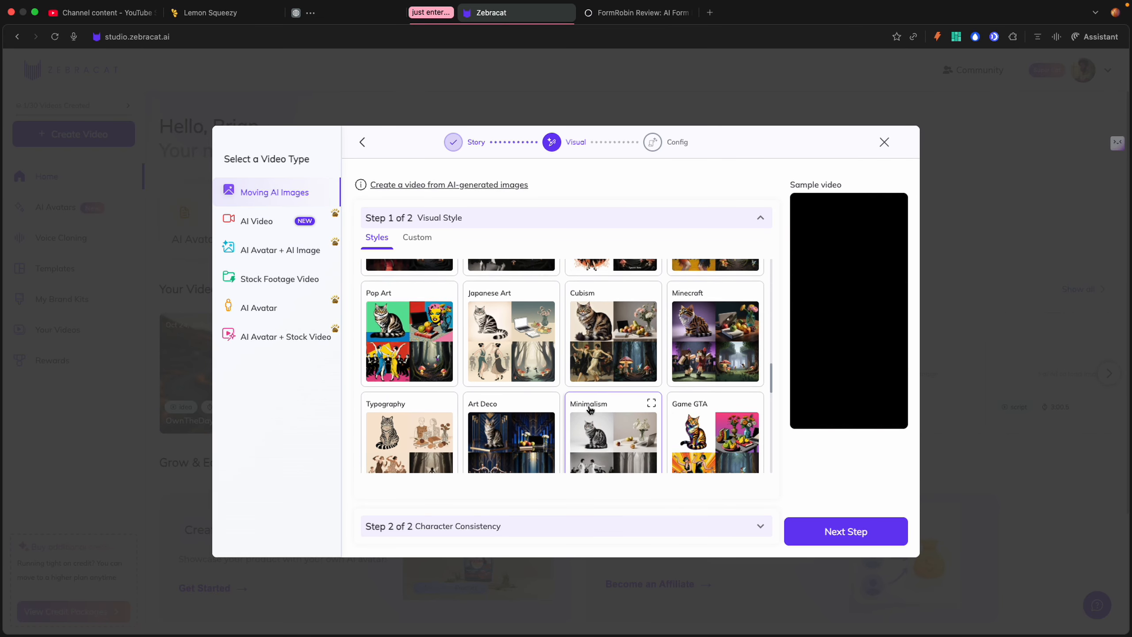
scroll(589, 410, "down", 4)
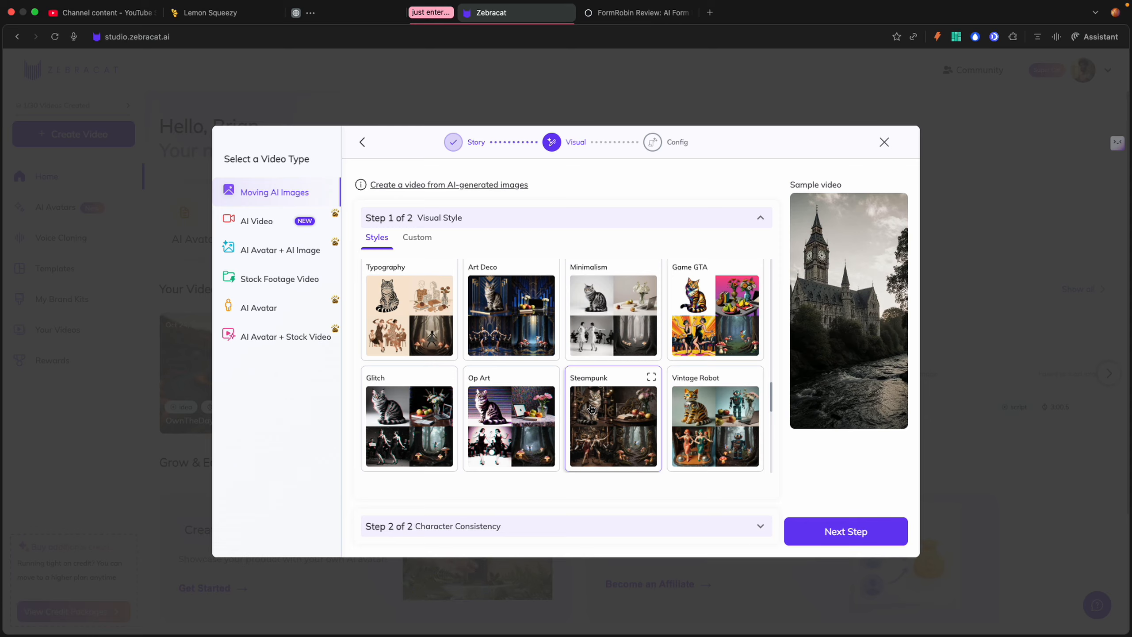
scroll(555, 403, "down", 1)
scroll(556, 404, "down", 3)
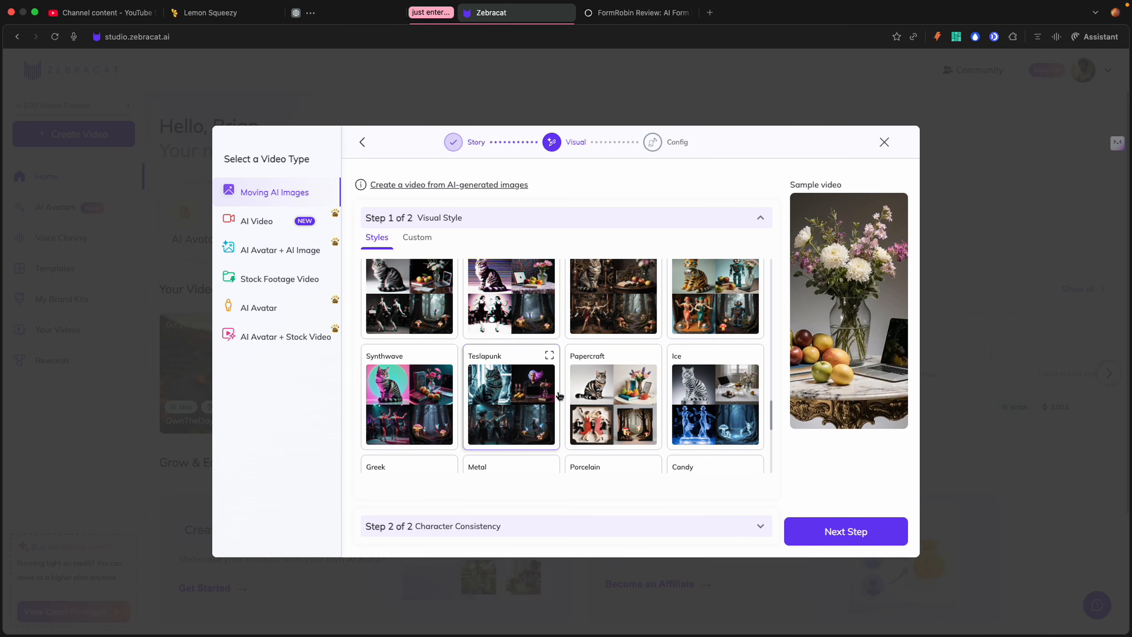
scroll(560, 396, "down", 1)
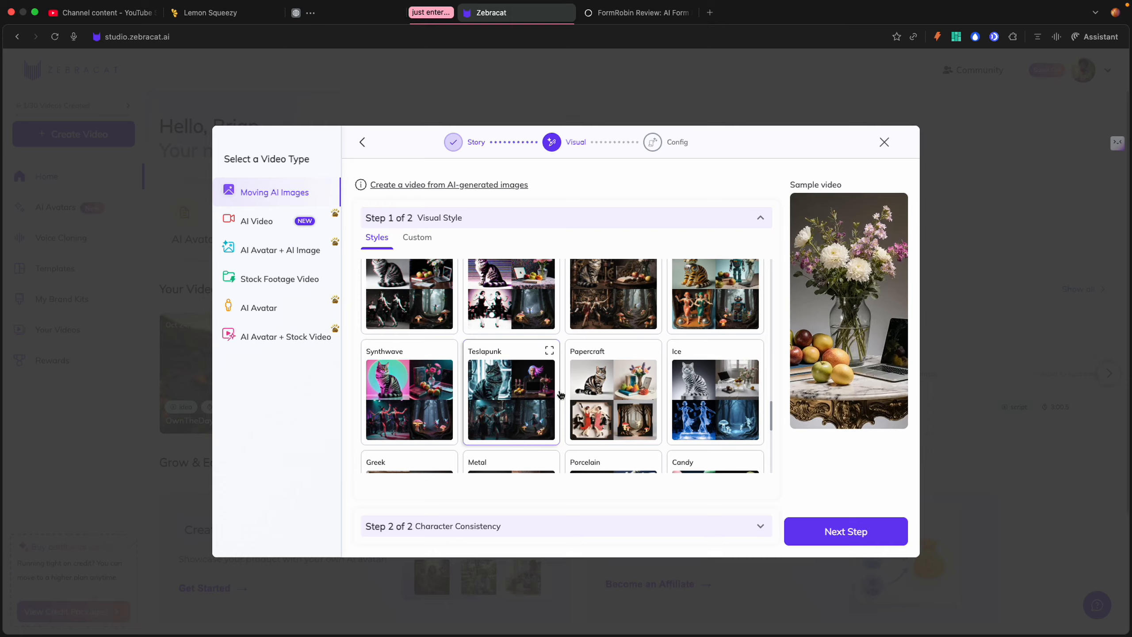
left_click(624, 381)
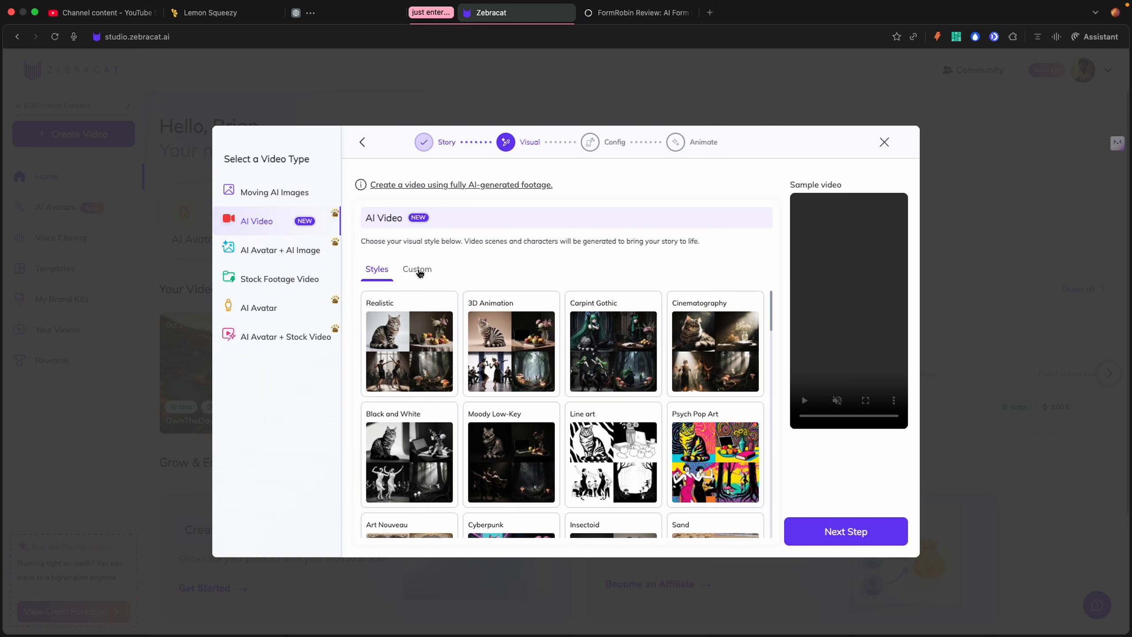
Step: Look through the AI Video visual styles and the public avatars offered for AI Avatar + AI Image
scroll(599, 427, "down", 3)
scroll(599, 427, "down", 12)
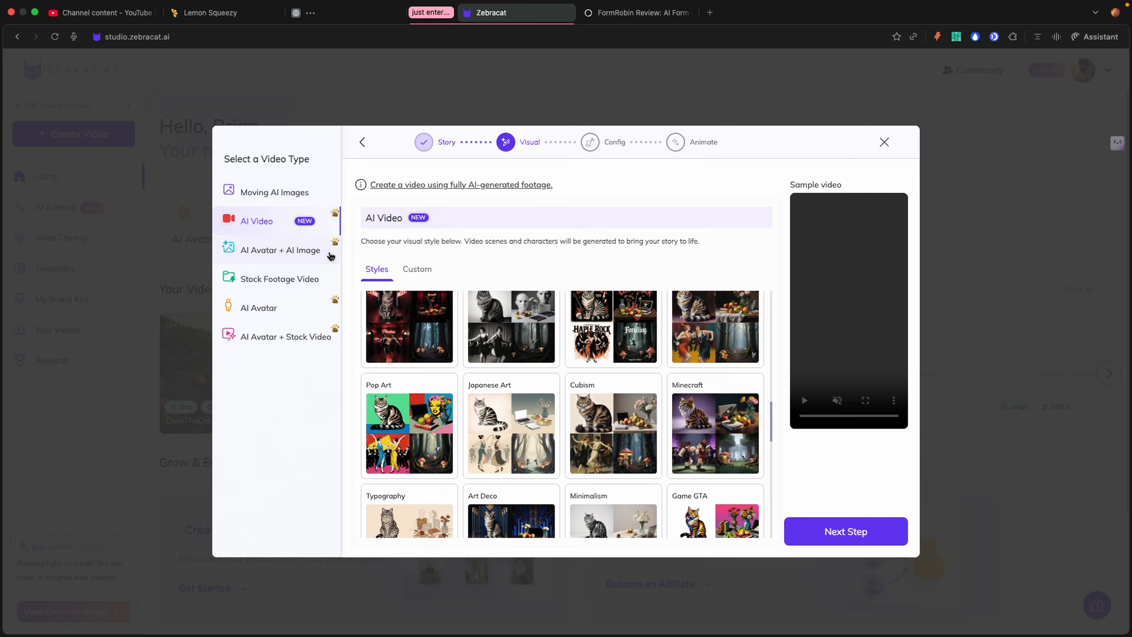
left_click(303, 255)
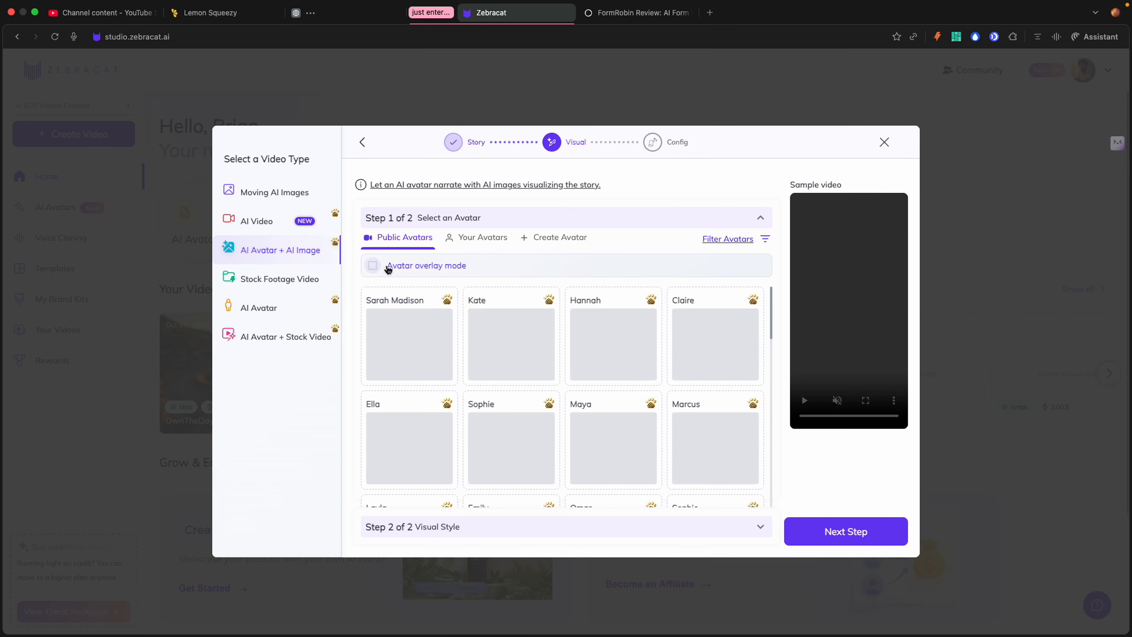
scroll(508, 367, "down", 5)
scroll(511, 368, "up", 3)
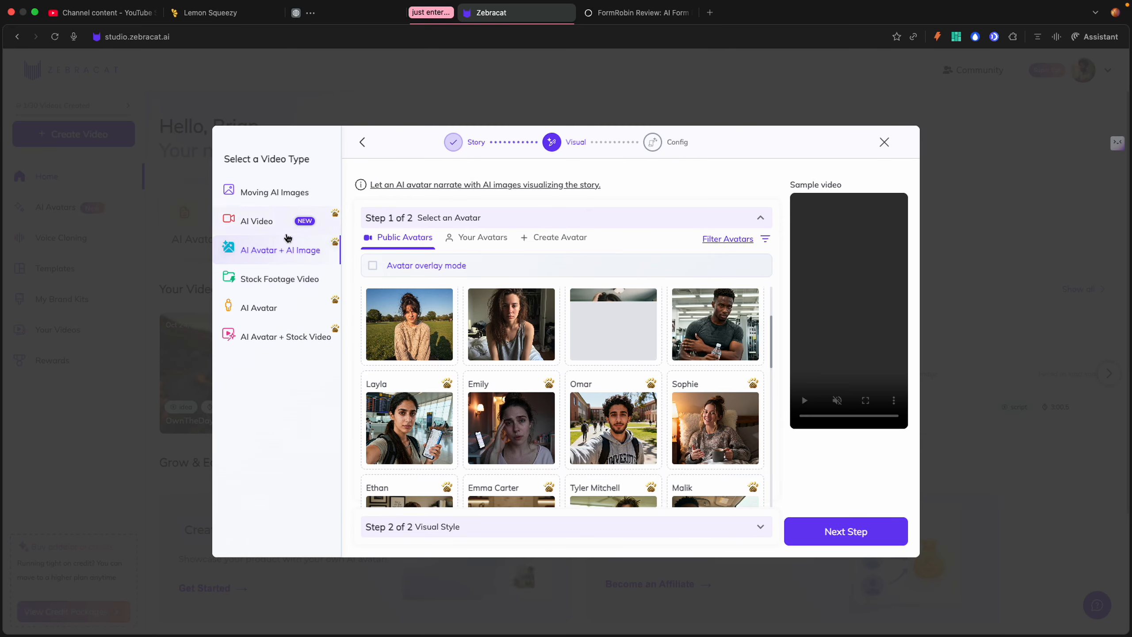
Step: Choose AI Video as the video type with the Minimalism visual style and continue to the configuration
left_click(285, 219)
scroll(506, 383, "down", 1)
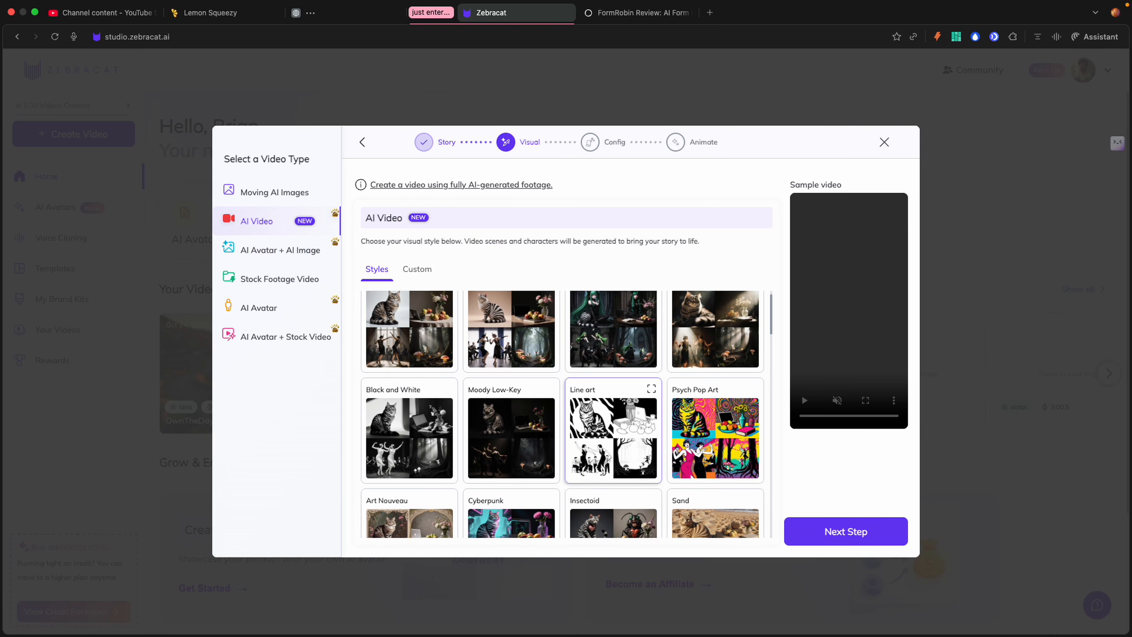
scroll(588, 424, "down", 6)
scroll(585, 422, "down", 3)
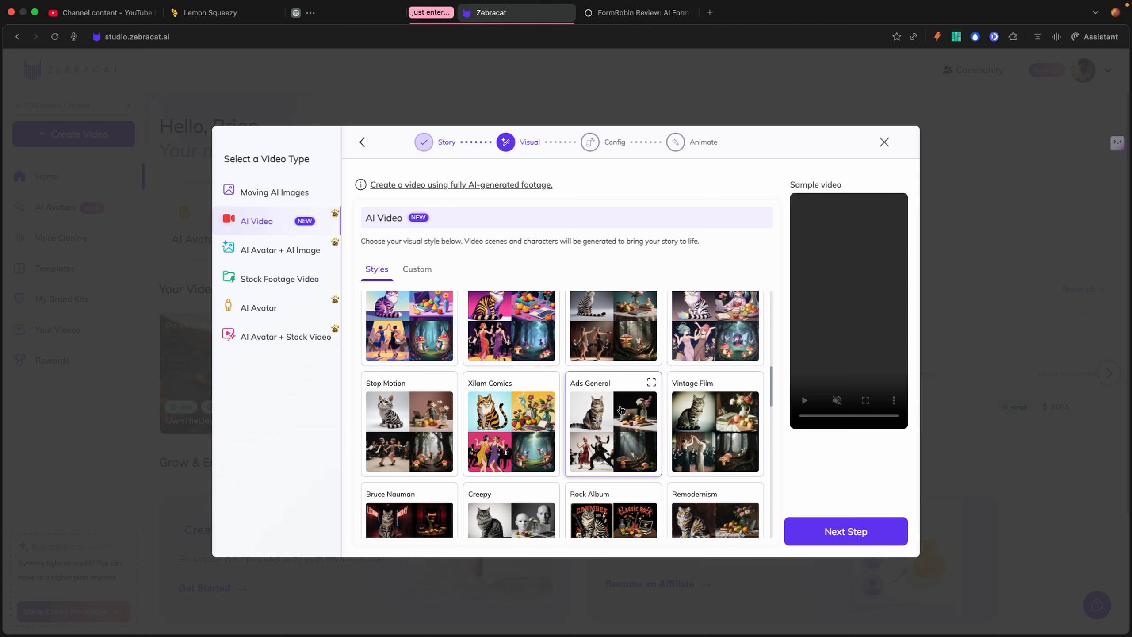
left_click(623, 420)
scroll(778, 504, "down", 3)
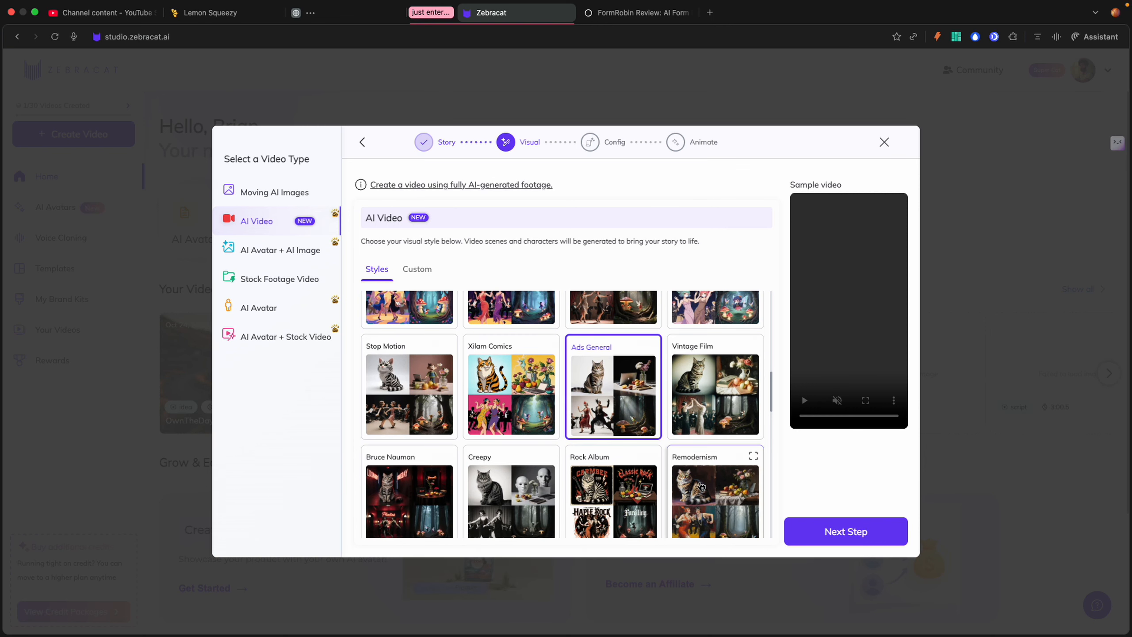
left_click(799, 529)
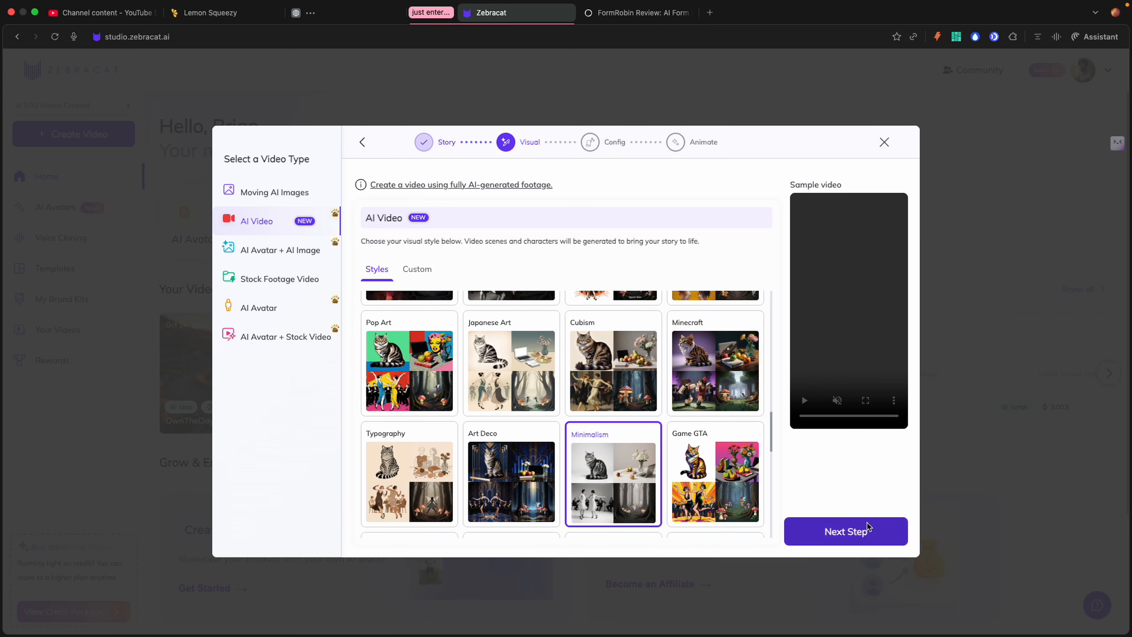
left_click(855, 535)
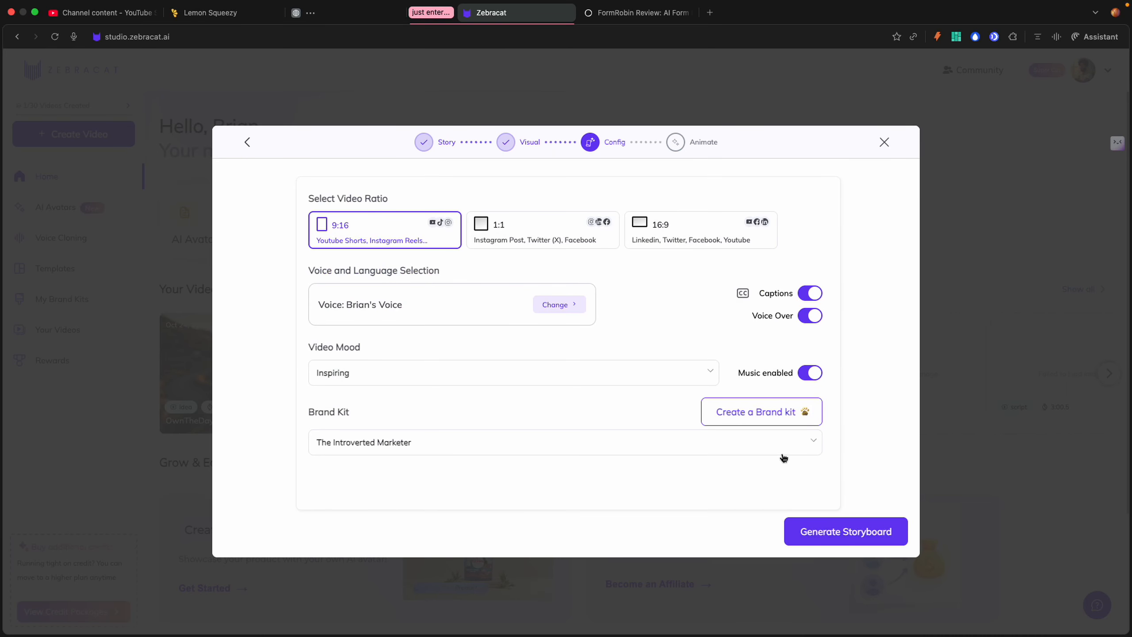
Step: Configure the video with no brand kit, music disabled and a 16:9 ratio, and generate the storyboard
left_click(813, 450)
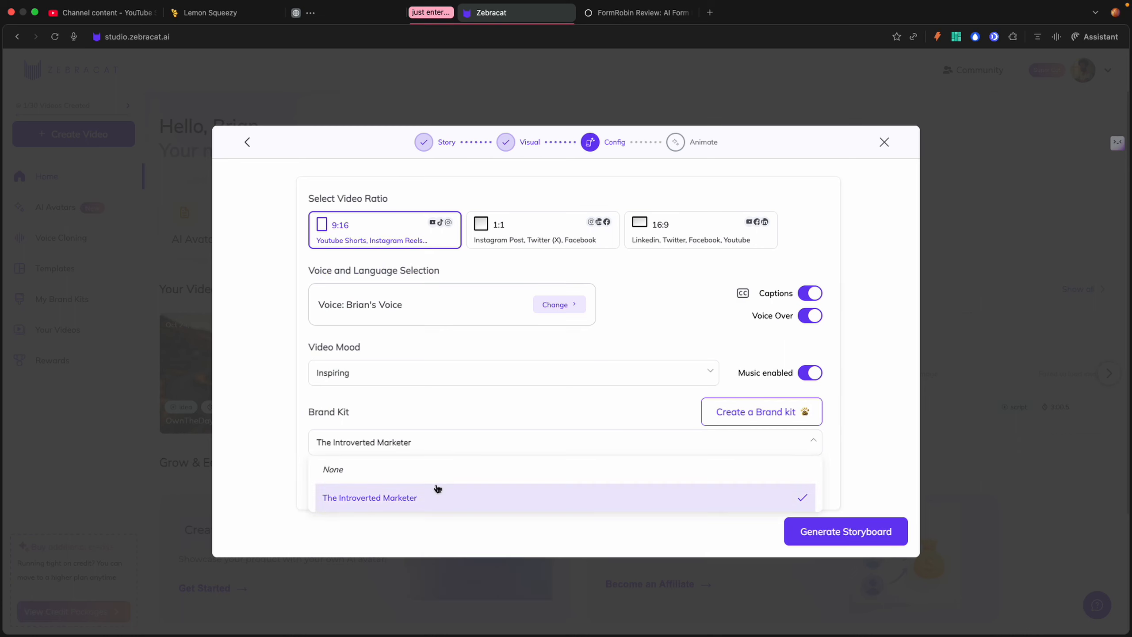
left_click(419, 469)
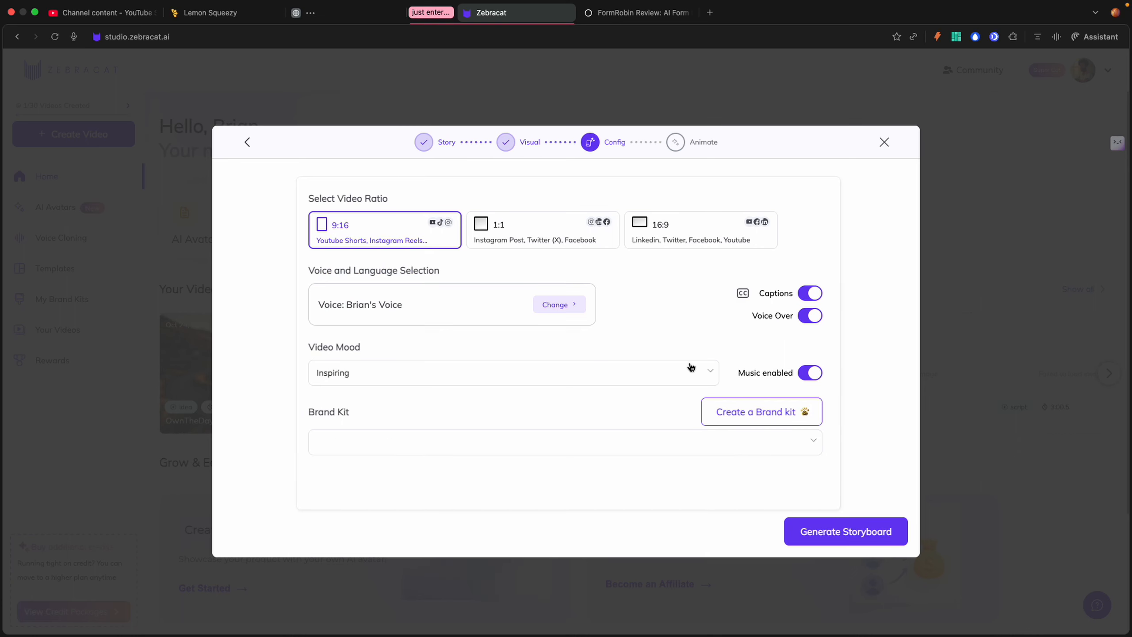
left_click(809, 373)
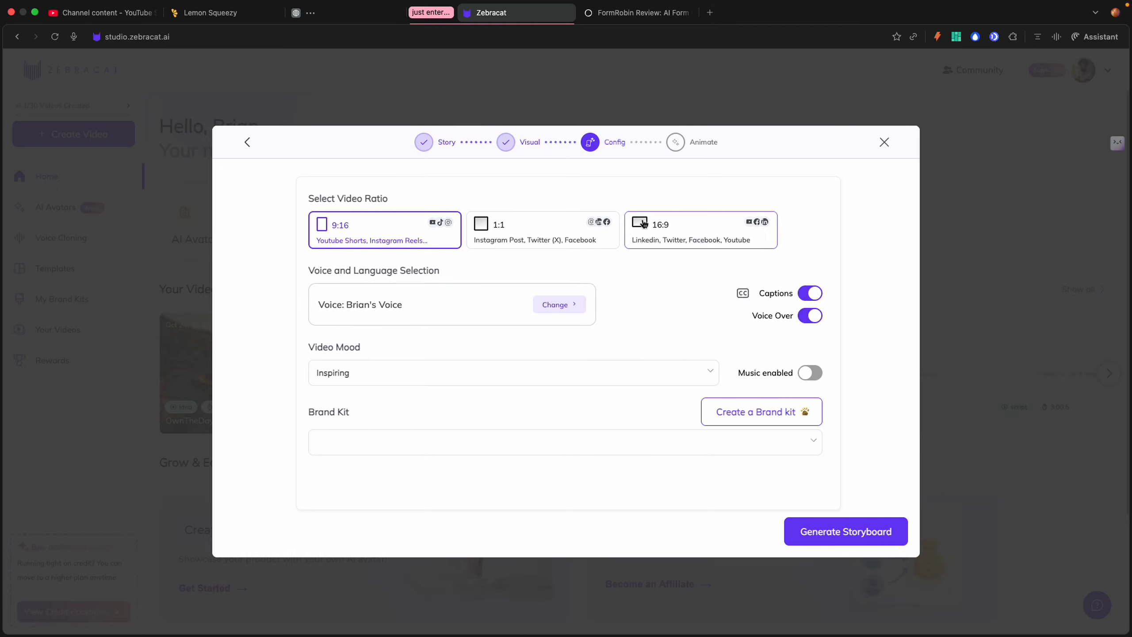
left_click(643, 223)
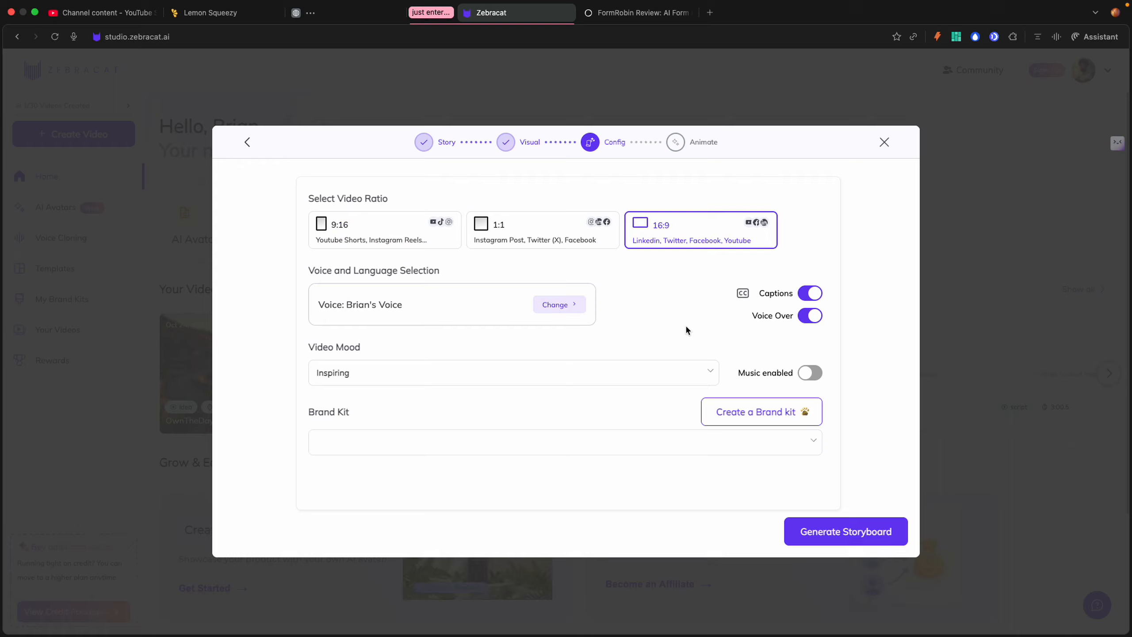
left_click(840, 530)
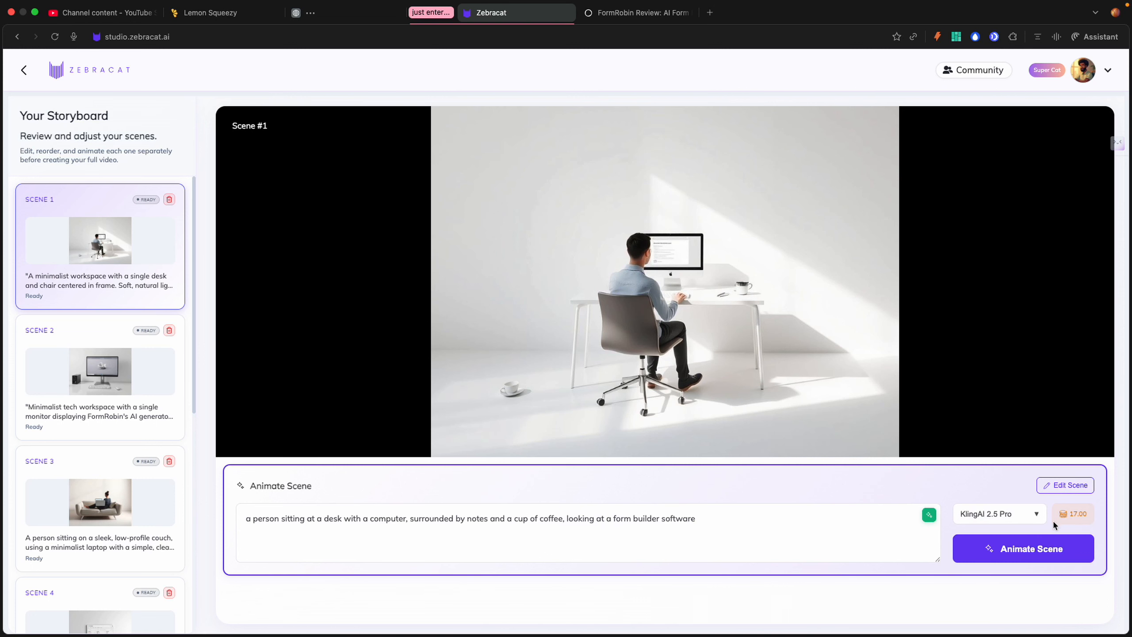
Step: Compare the AI models offered for animating Scene 1, from Sora2 to Seedance 1.0 Lite, and choose KlingAI 2.5 Pro
left_click(1027, 513)
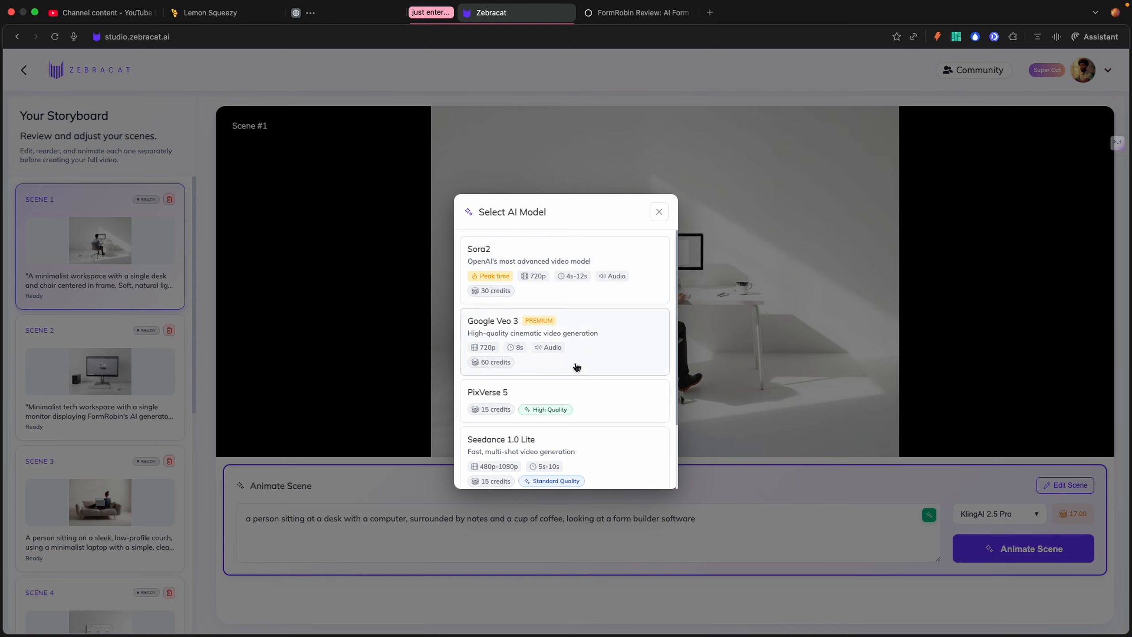
scroll(575, 368, "down", 3)
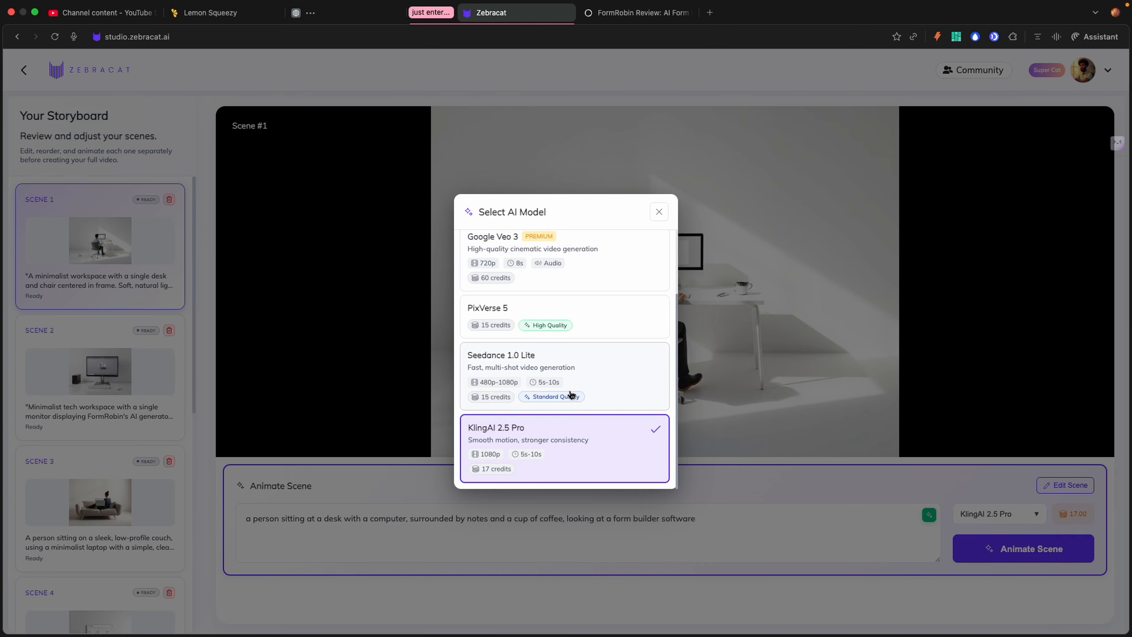
scroll(572, 393, "up", 3)
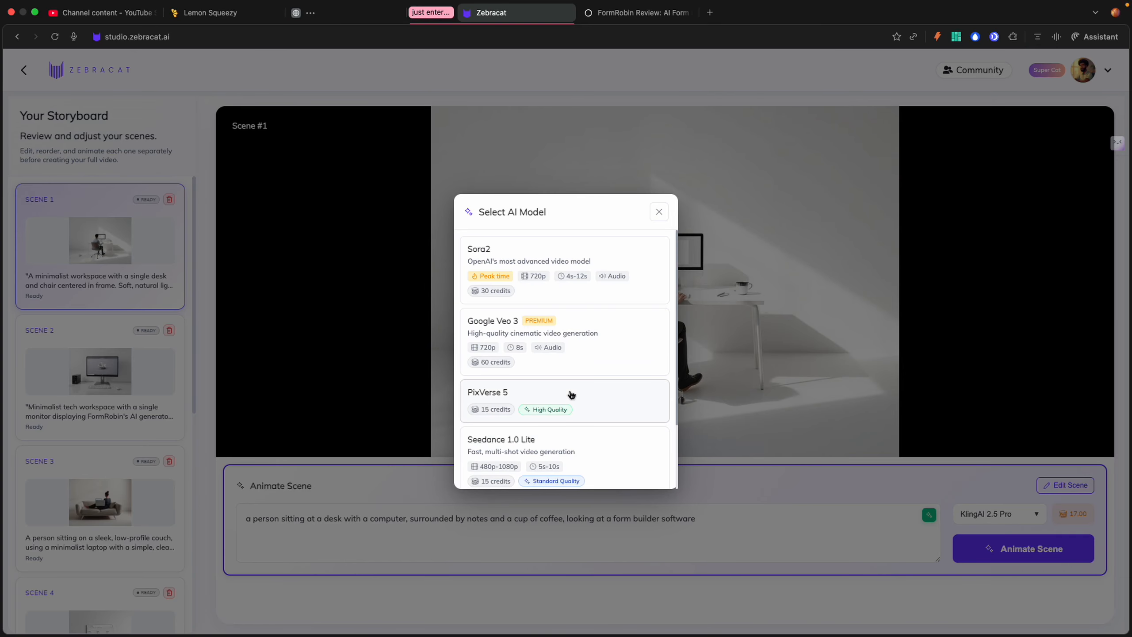
scroll(572, 394, "down", 3)
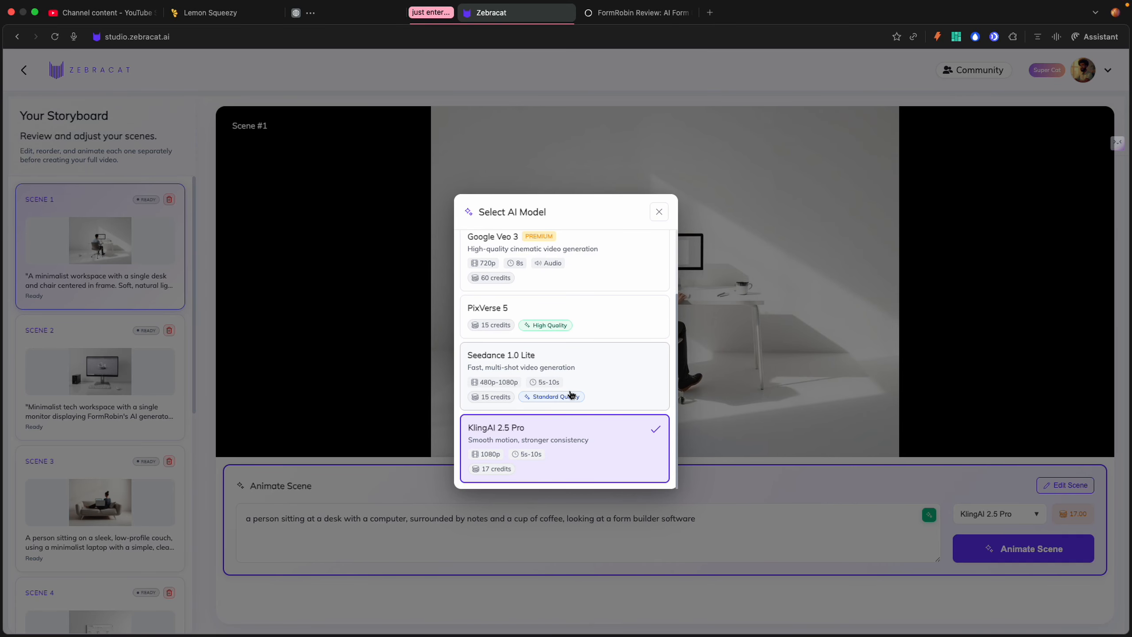
scroll(572, 395, "up", 3)
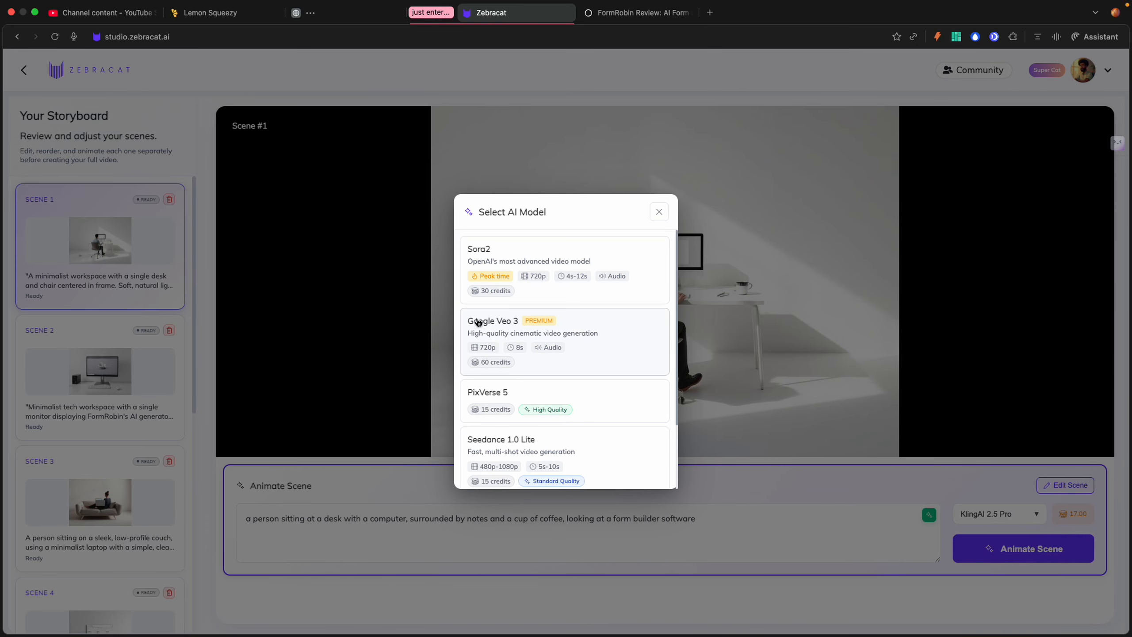
scroll(518, 374, "down", 3)
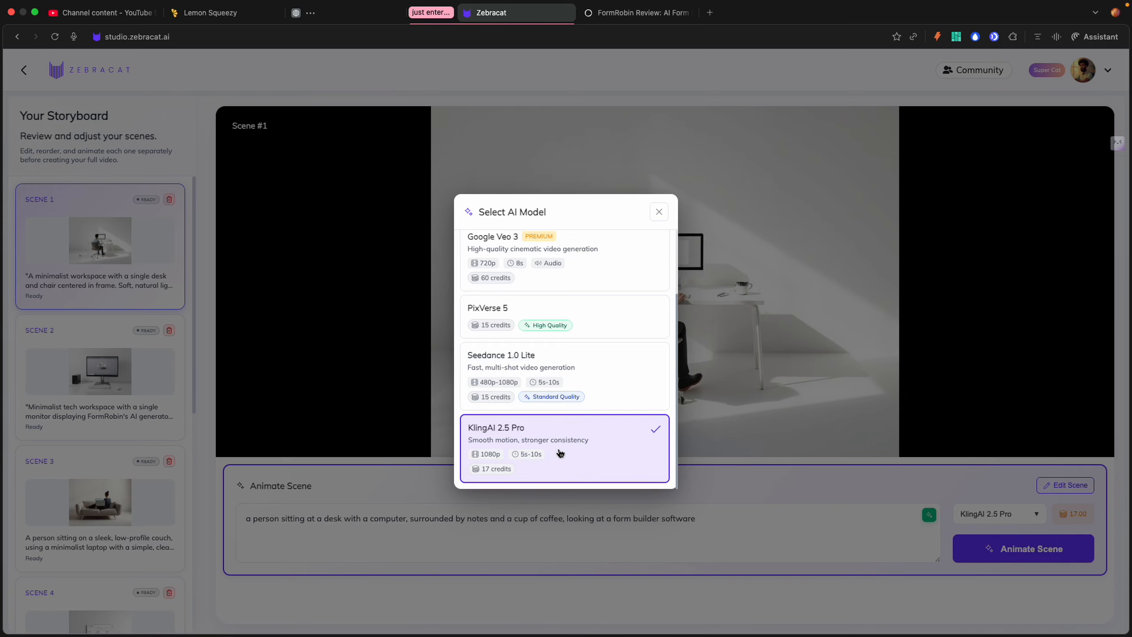
scroll(560, 453, "up", 2)
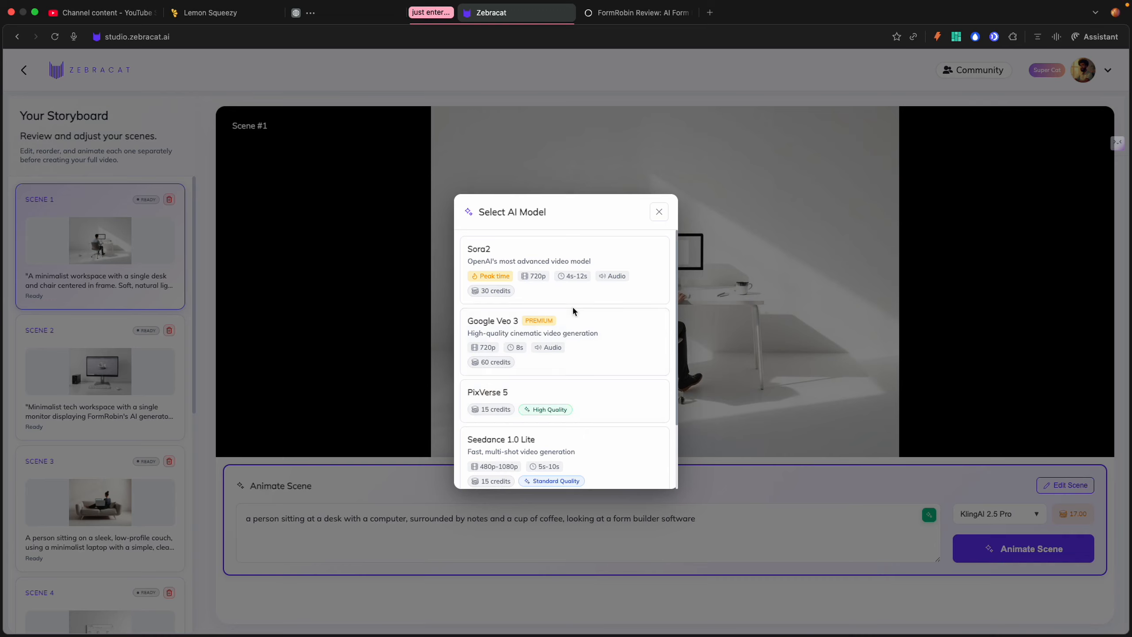
scroll(571, 365, "down", 2)
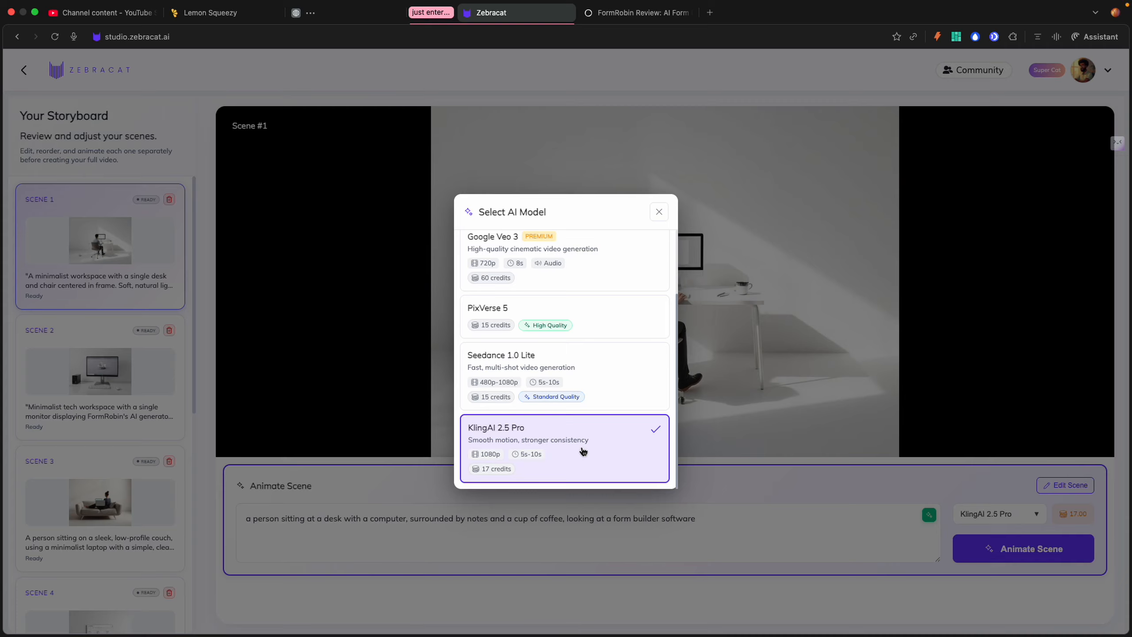
scroll(583, 451, "up", 2)
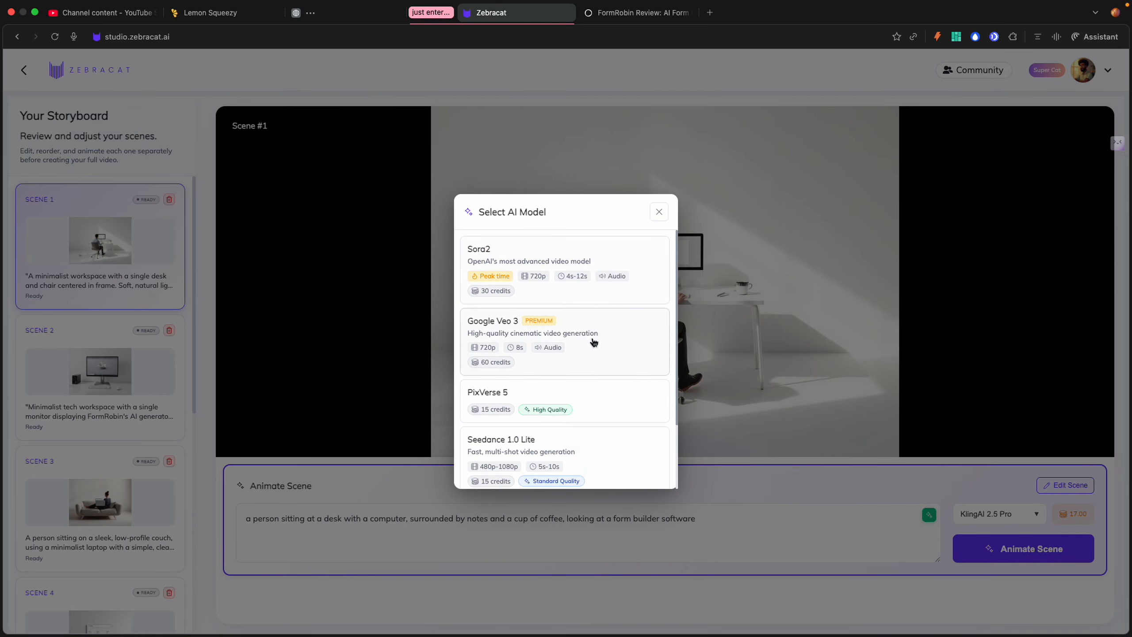
scroll(588, 338, "down", 2)
left_click(617, 460)
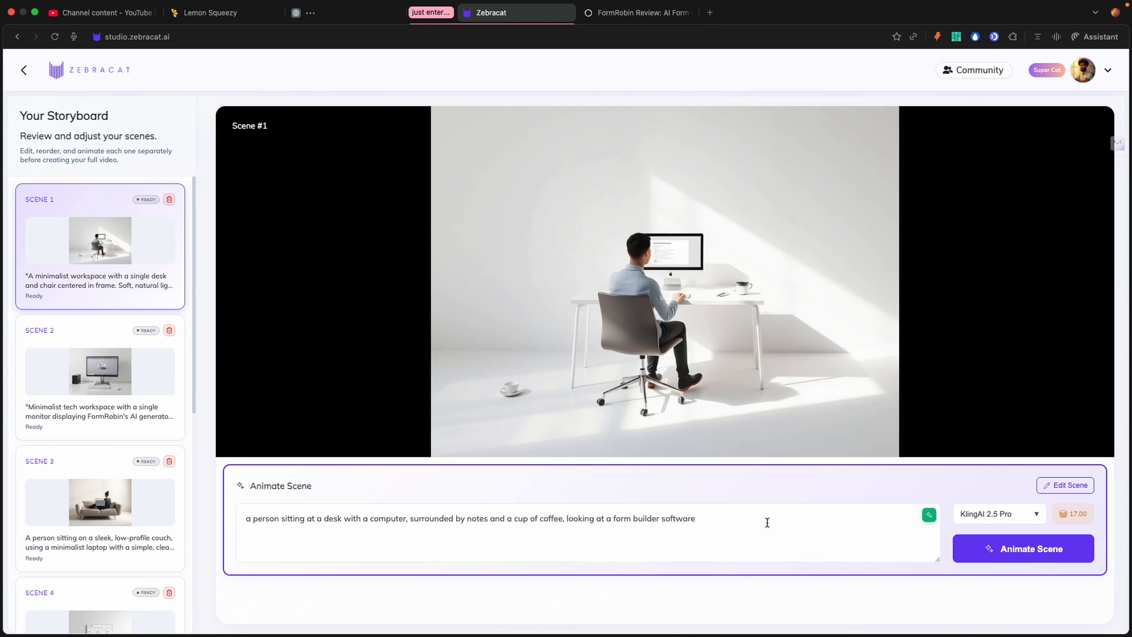
Step: Look through the storyboard's scenes down to the option for adding a new one, and try moving Scene 2
scroll(115, 387, "down", 10)
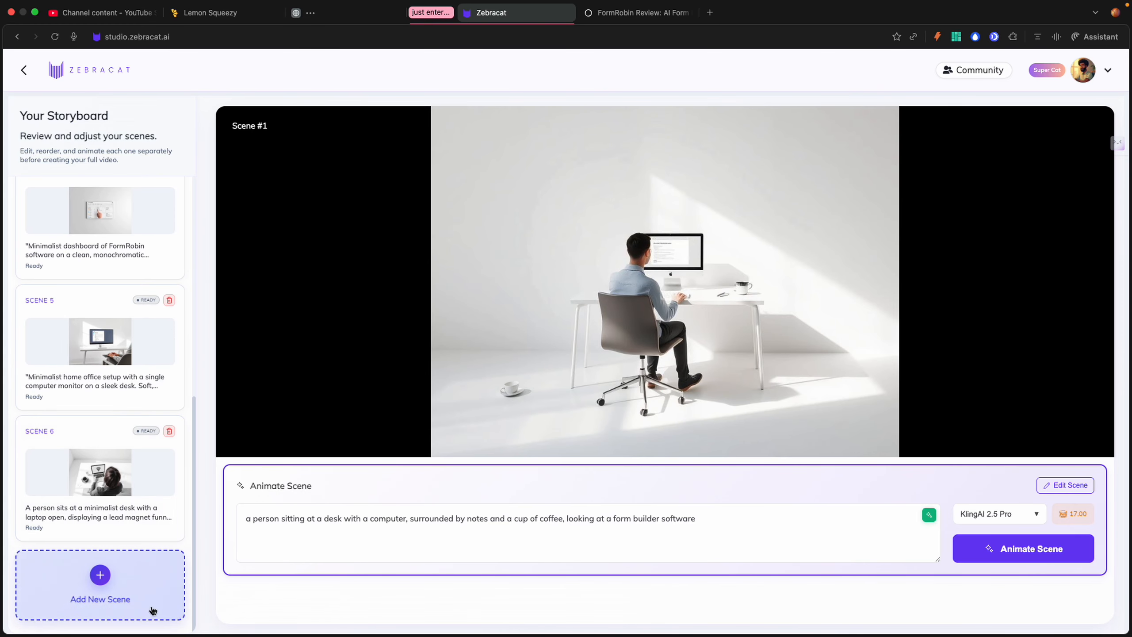
scroll(62, 365, "up", 8)
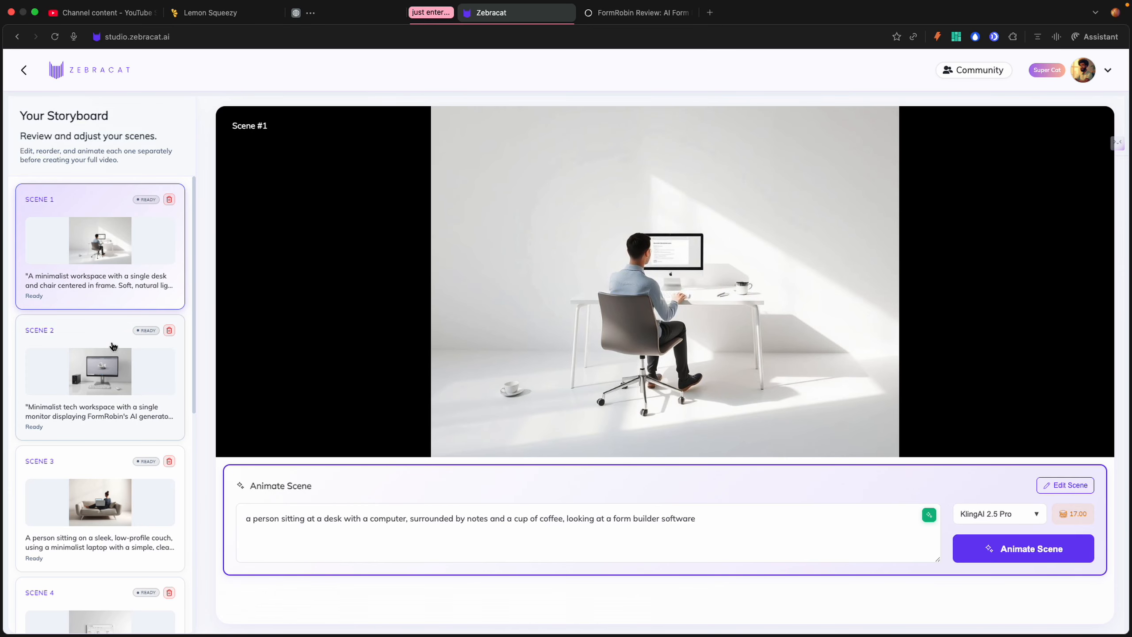
left_click_drag(117, 324, 115, 356)
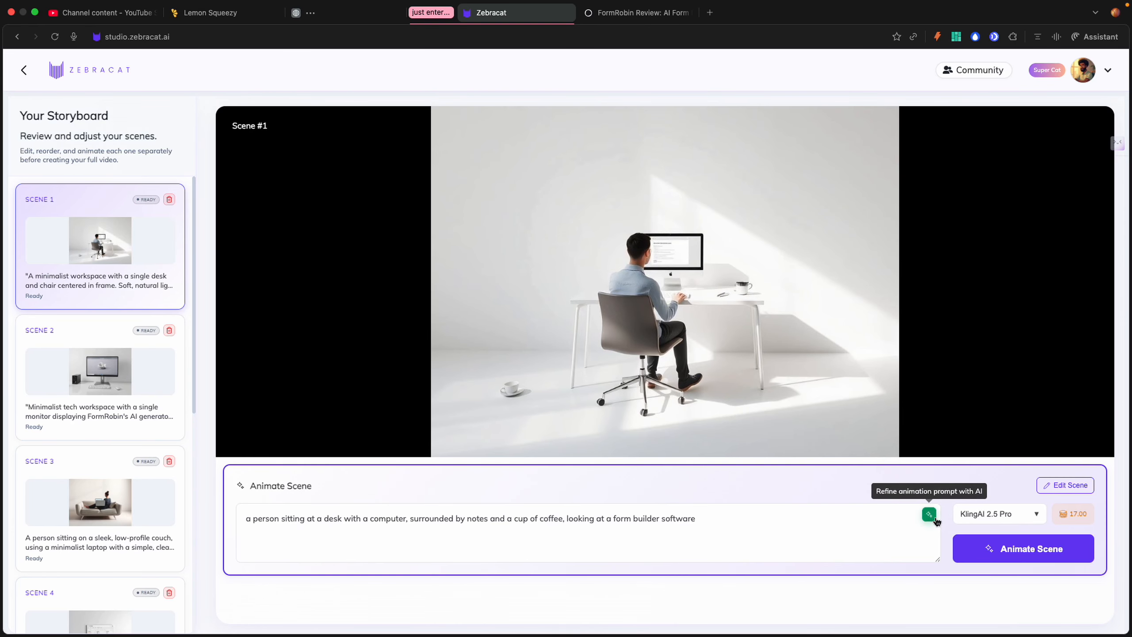
Step: Refine Scene 1's animation prompt with AI and read through the rewritten prompt
left_click(929, 516)
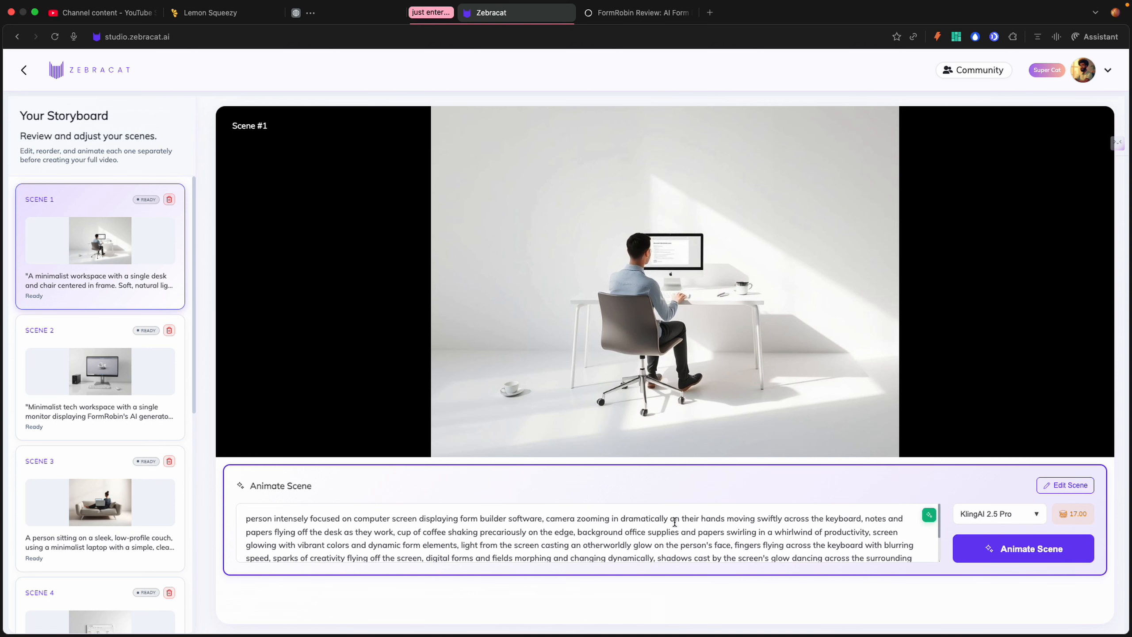
scroll(771, 539, "down", 1)
scroll(770, 539, "down", 2)
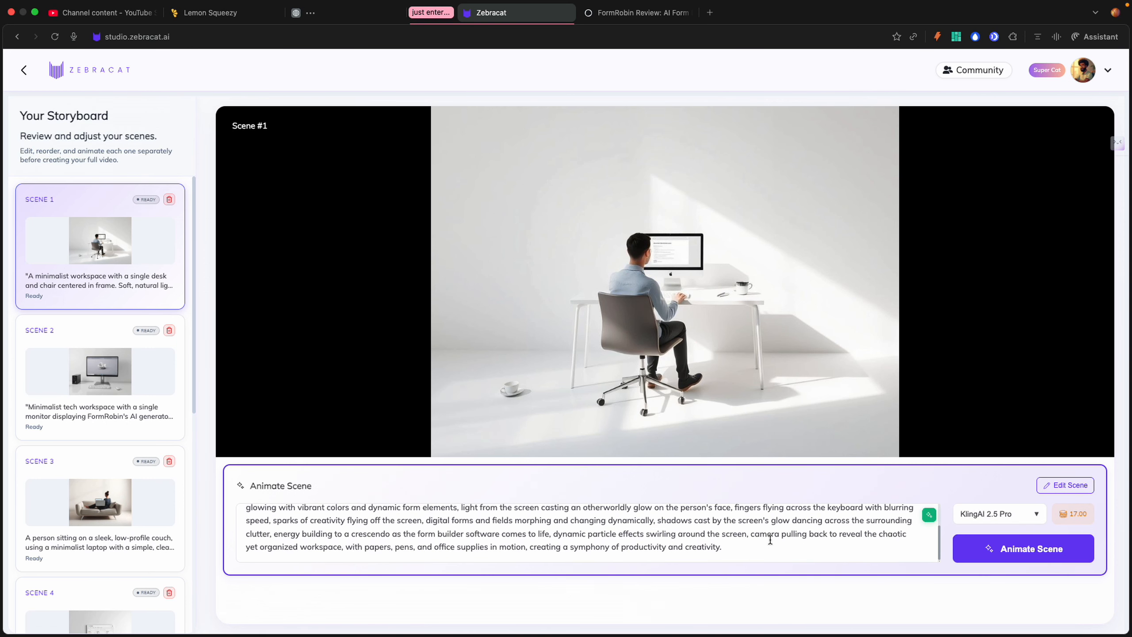
scroll(771, 539, "up", 3)
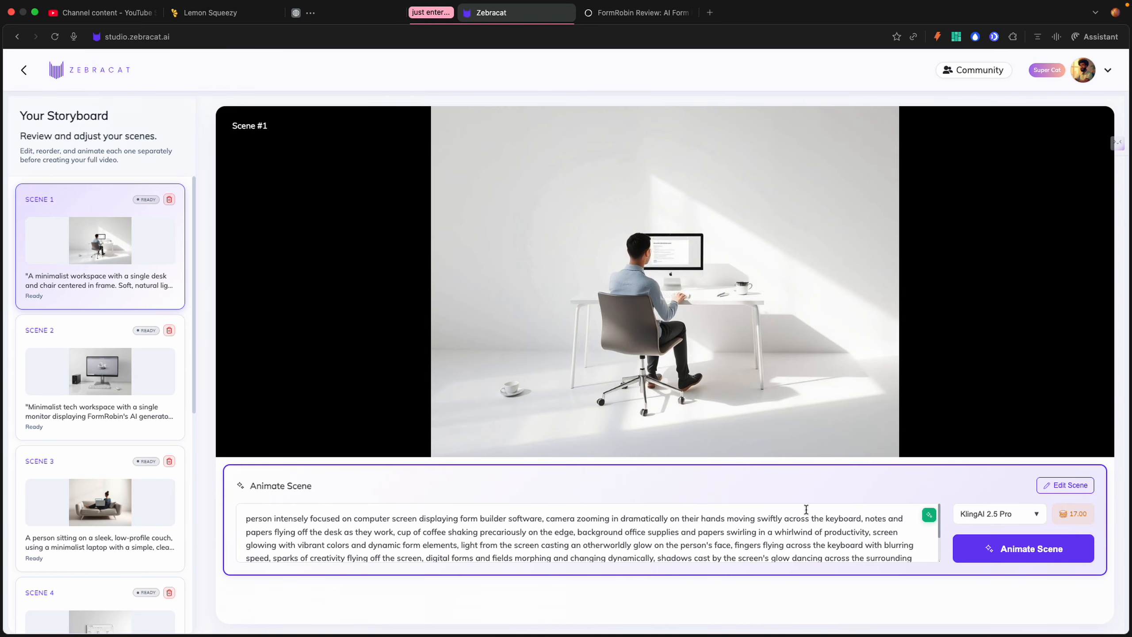
Step: Regenerate Scene 1's image from its existing description and accept the new version
left_click(1072, 488)
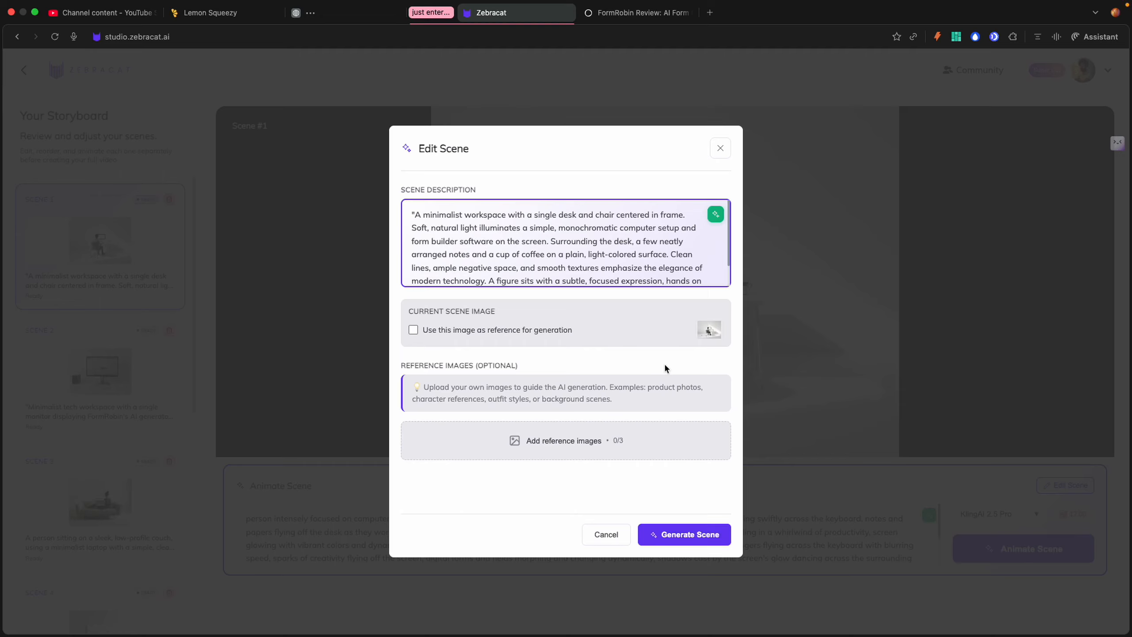
left_click(681, 534)
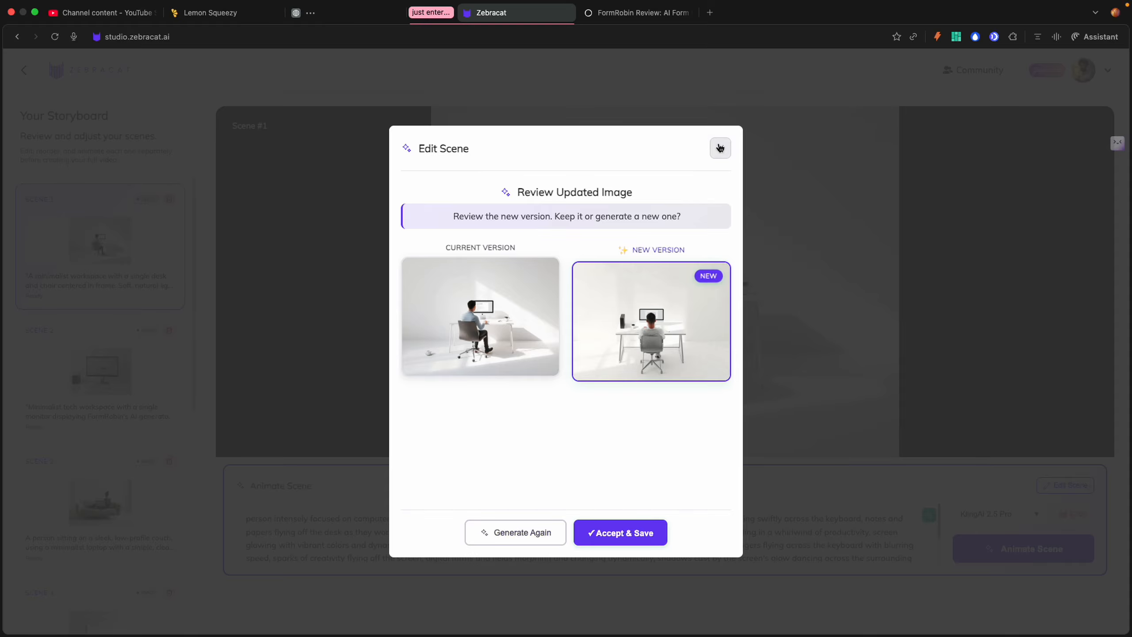
left_click(629, 537)
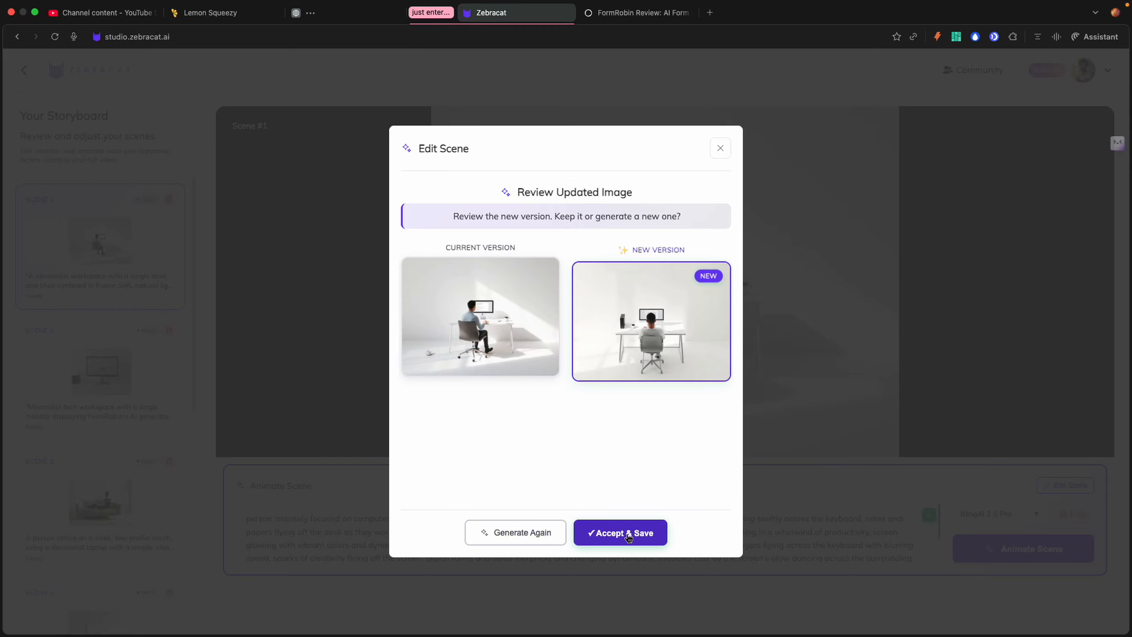
left_click(628, 537)
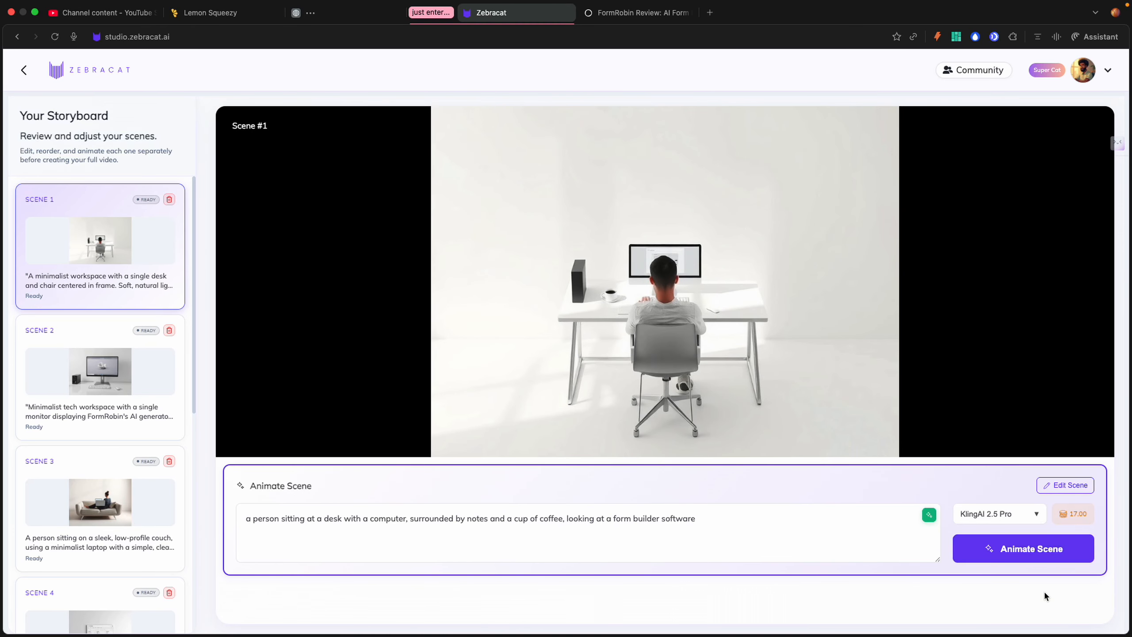
Step: Switch to Scene 6, refine its animation prompt with AI and read through the rewritten prompt
left_click(1015, 554)
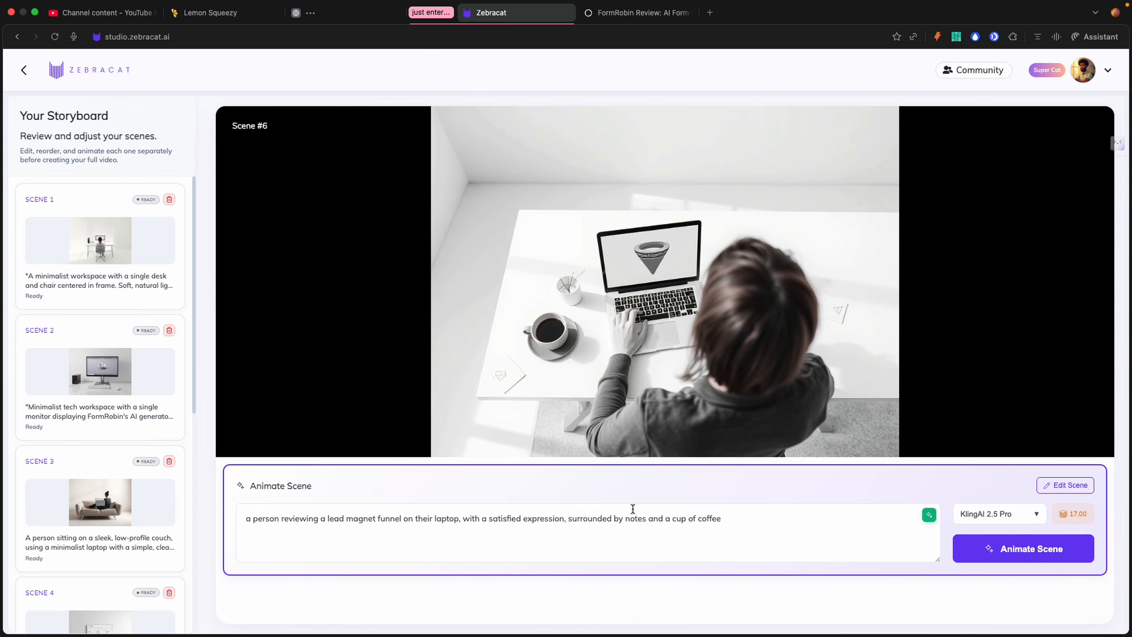
left_click_drag(755, 531, 226, 506)
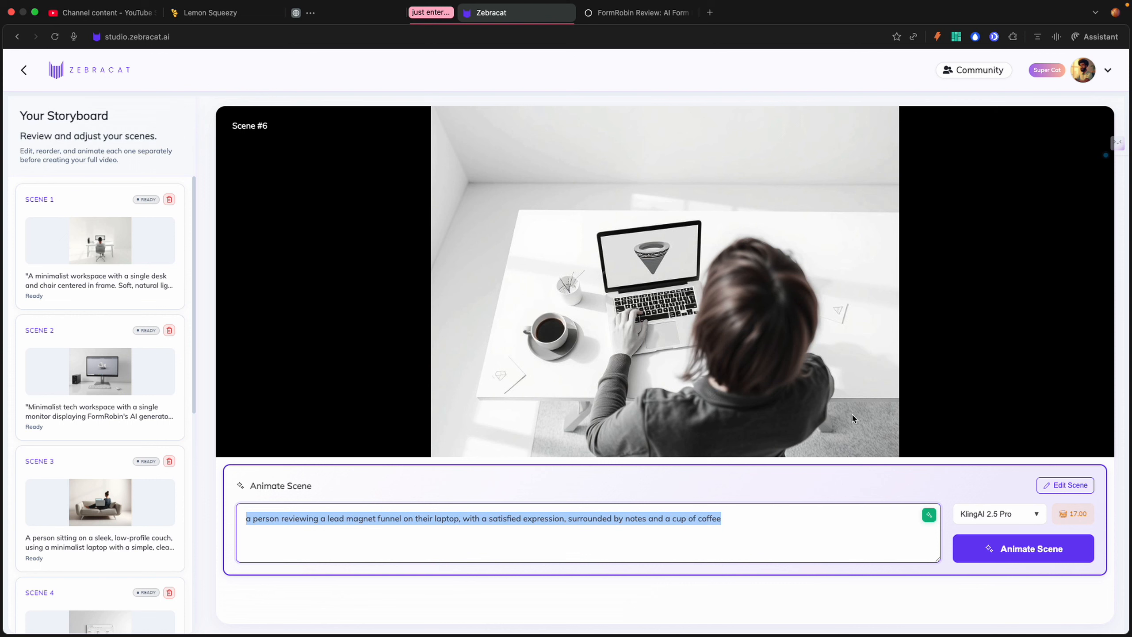
left_click(929, 516)
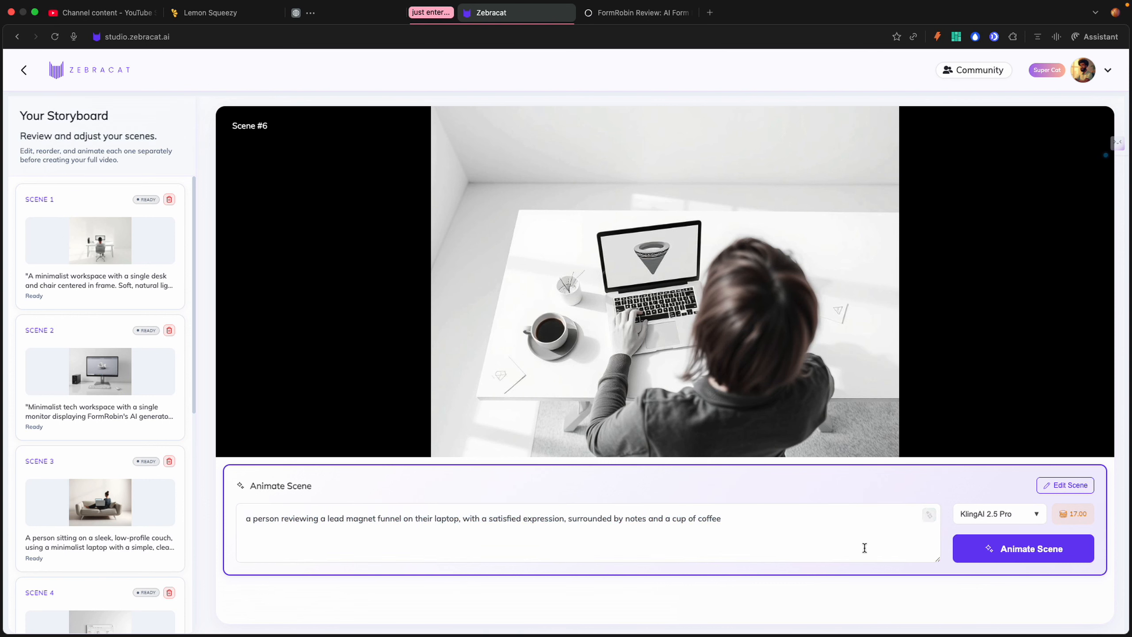
scroll(776, 548, "down", 1)
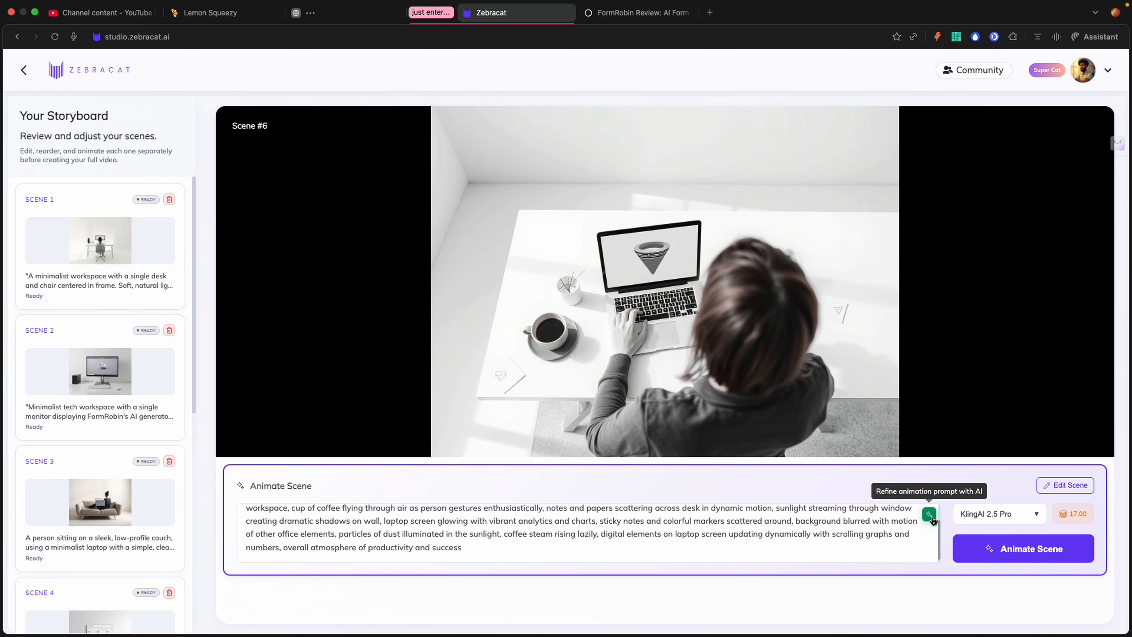
scroll(765, 535, "up", 2)
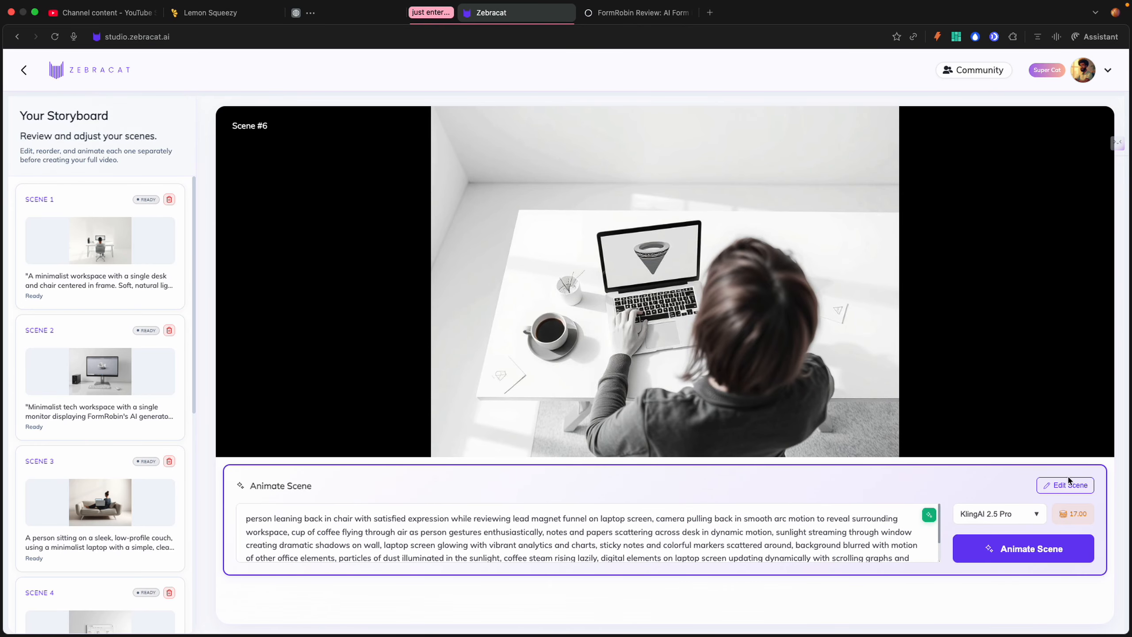
Step: Regenerate Scene 6's image twice from its existing description and accept the second new version
left_click(1069, 487)
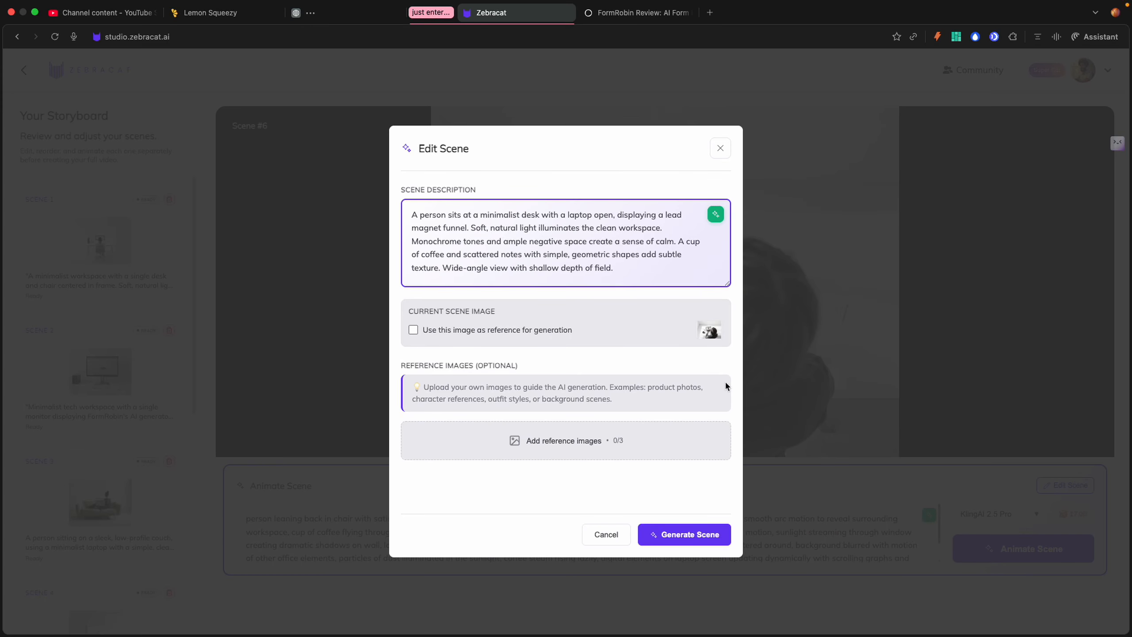
left_click(684, 537)
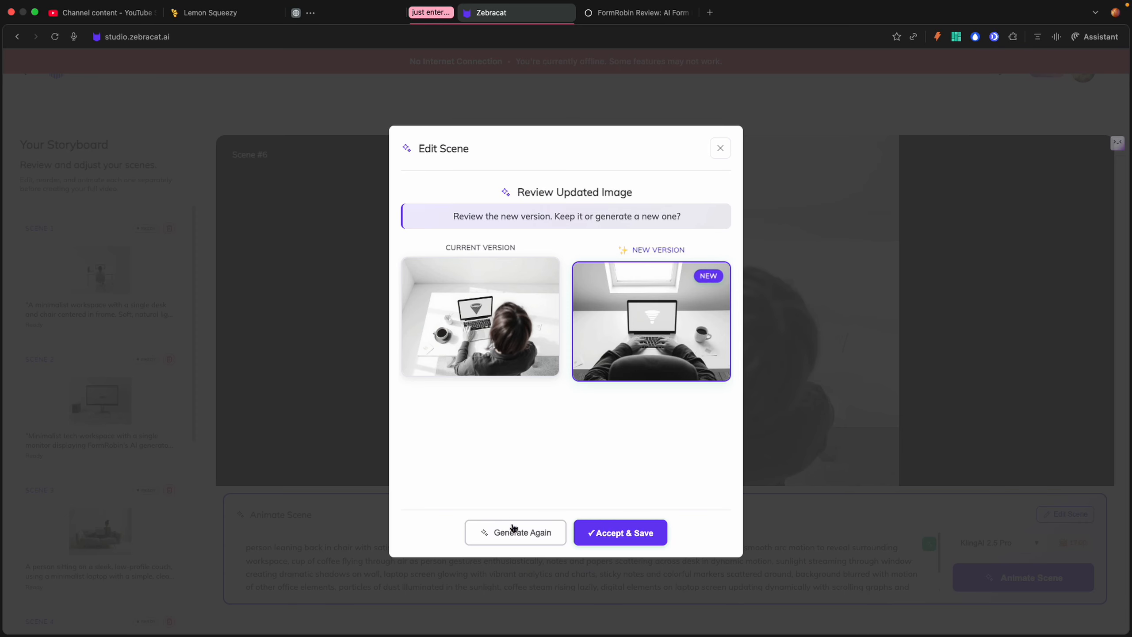
left_click(517, 537)
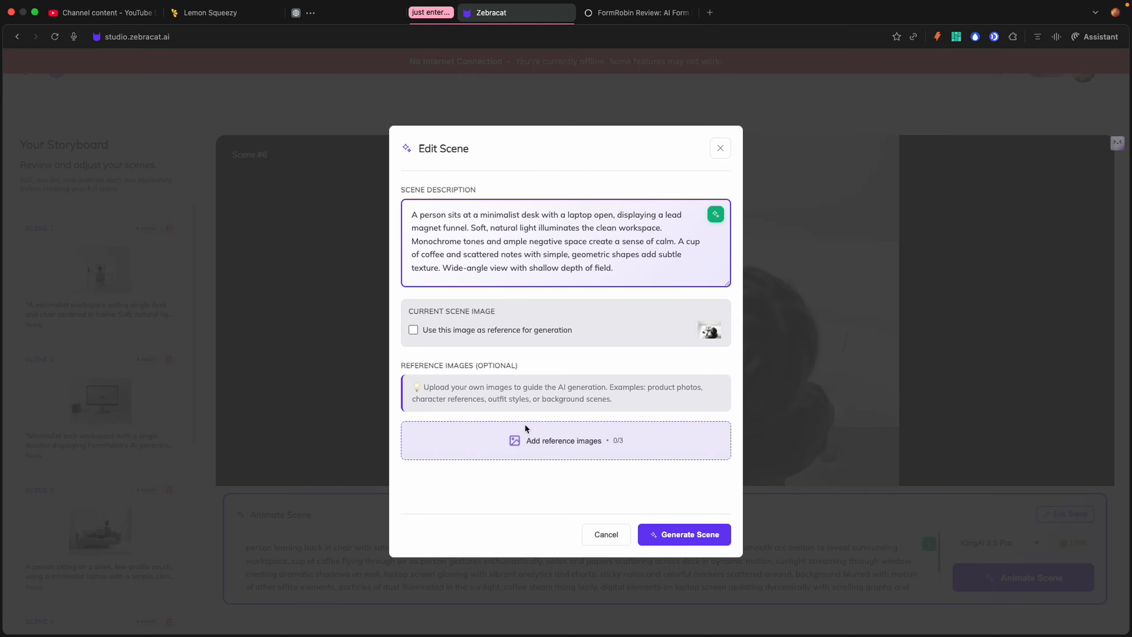
left_click(664, 536)
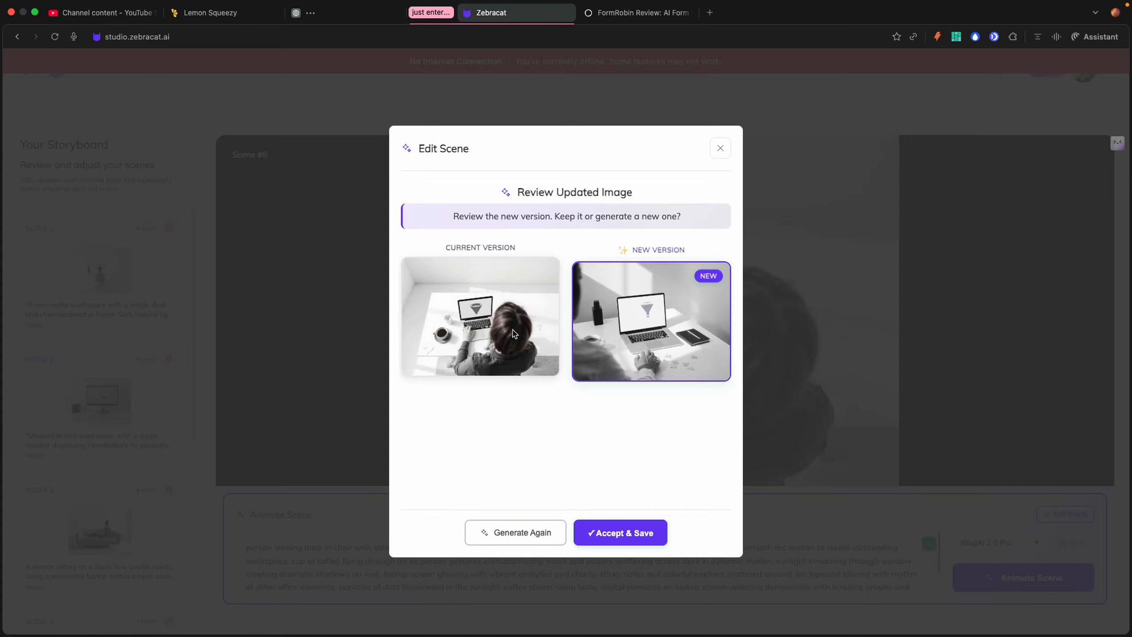
left_click(615, 538)
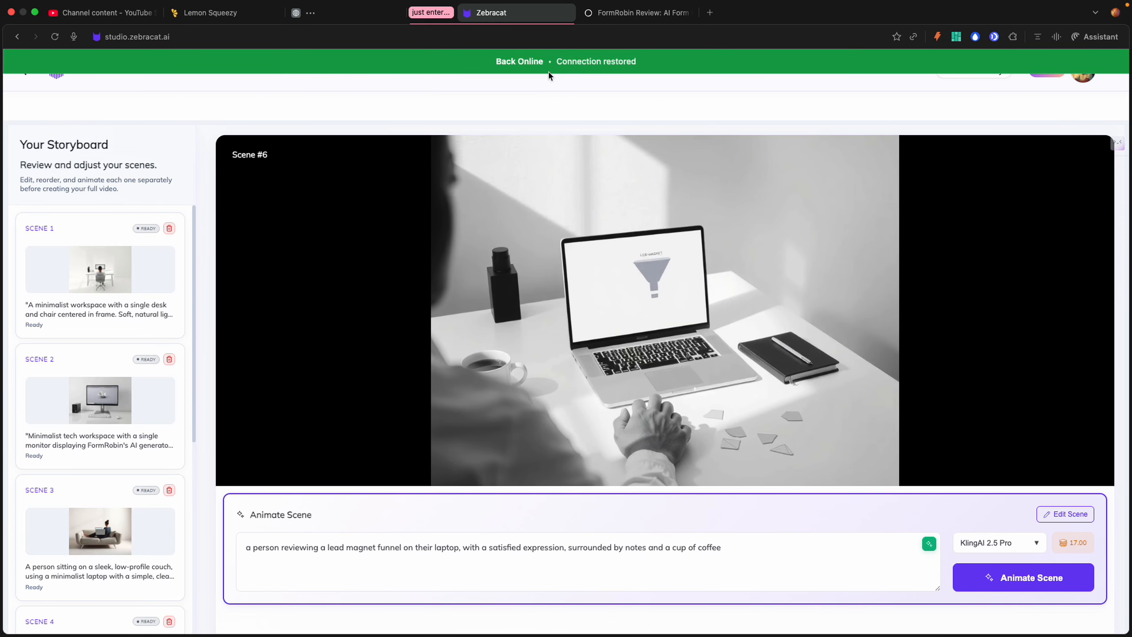
Step: Check the images of Scenes 1 and 2, then animate Scene 6 with KlingAI 2.5 Pro using its current prompt
scroll(102, 489, "down", 6)
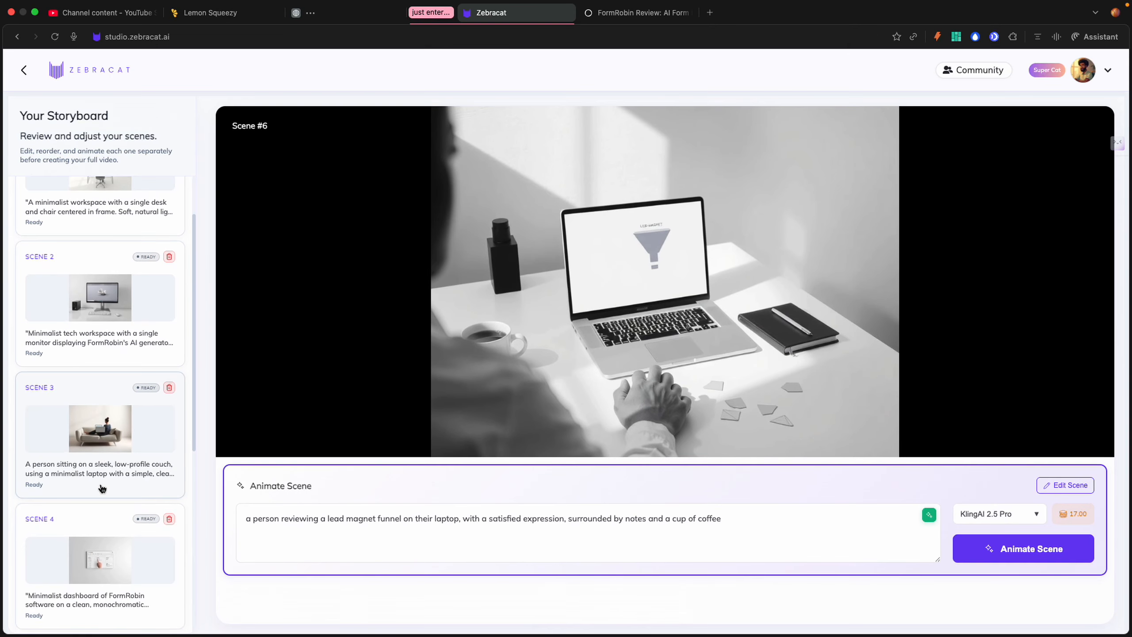
scroll(102, 488, "down", 2)
scroll(102, 489, "up", 10)
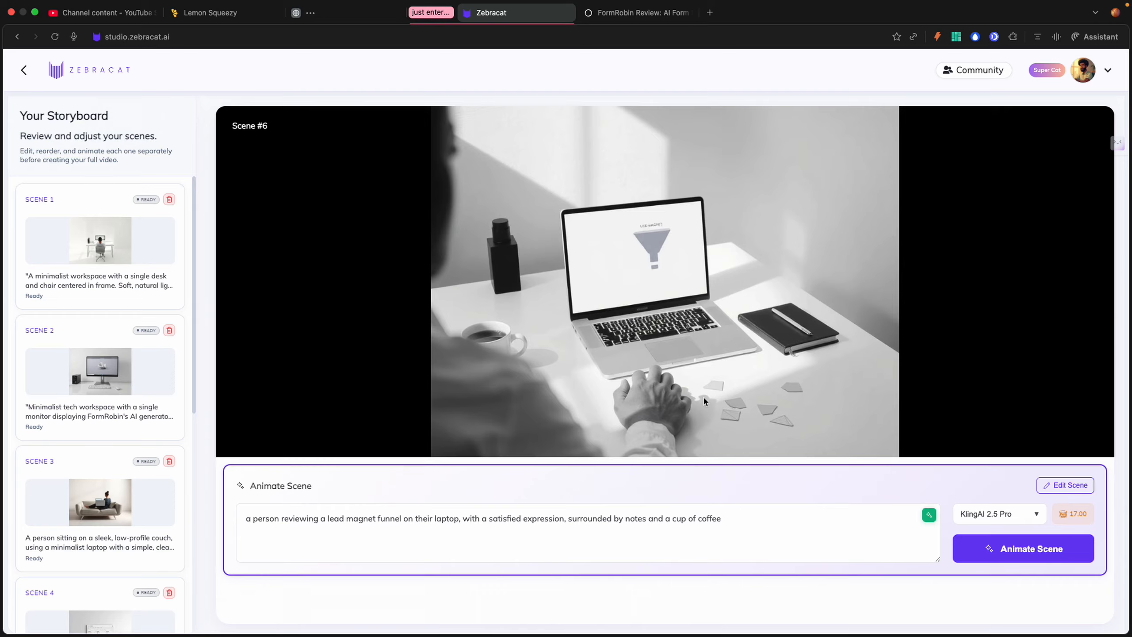
left_click(106, 250)
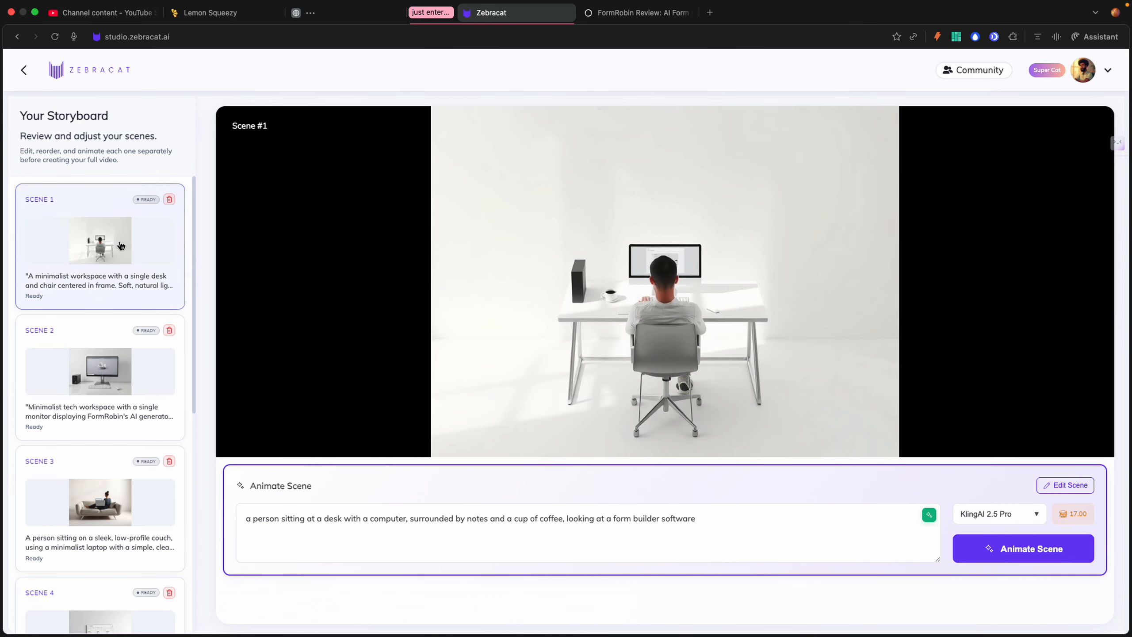
left_click(103, 346)
scroll(92, 411, "down", 10)
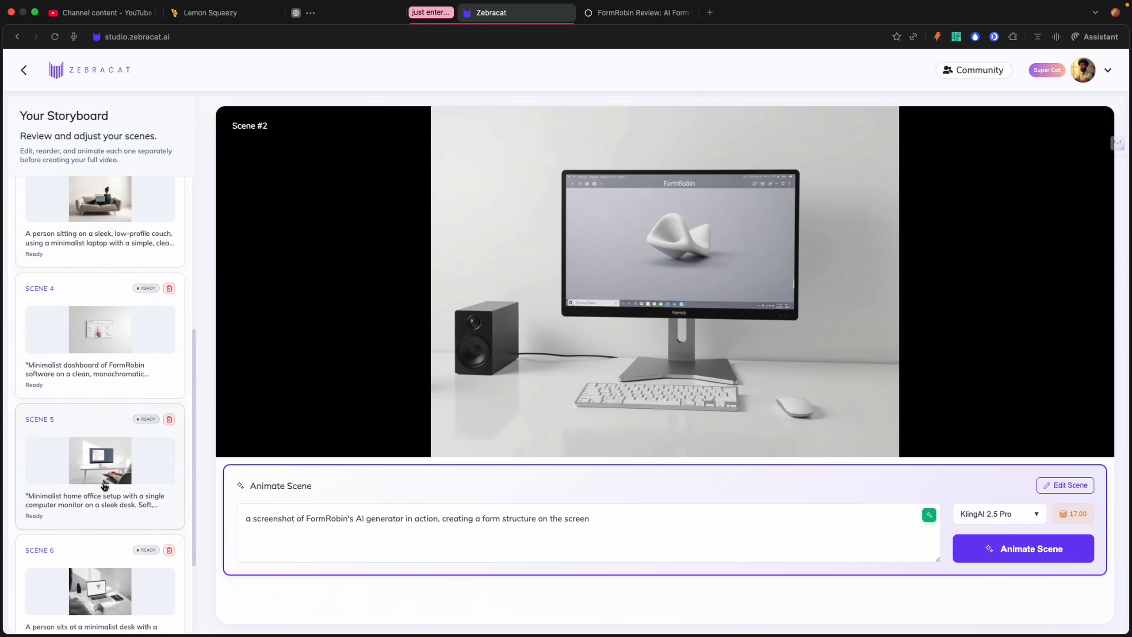
left_click(100, 473)
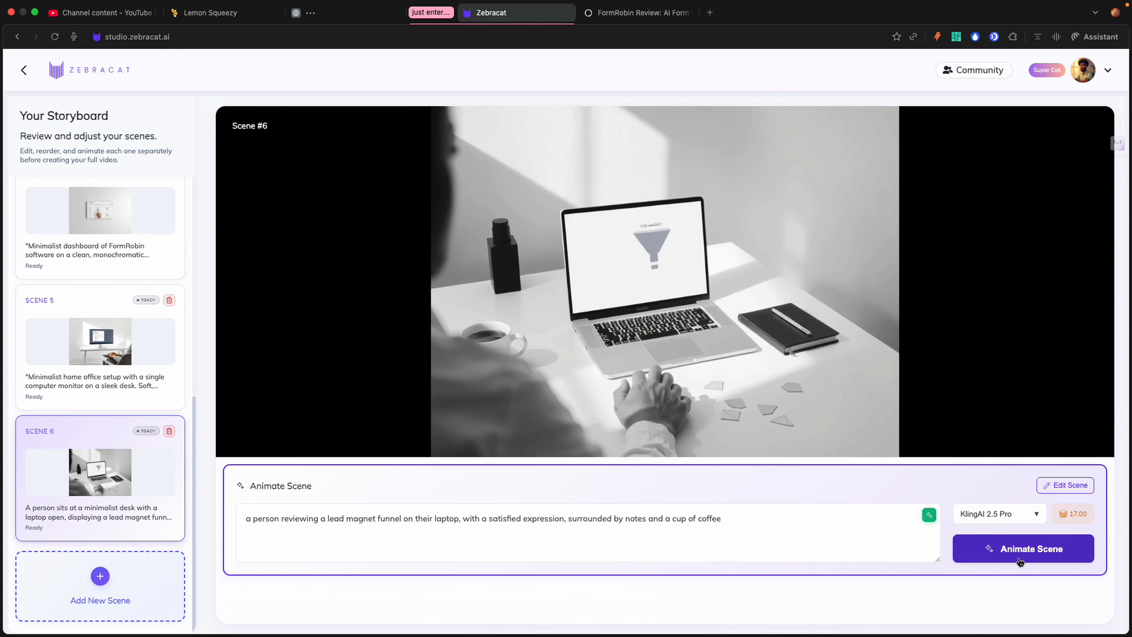
left_click(1004, 559)
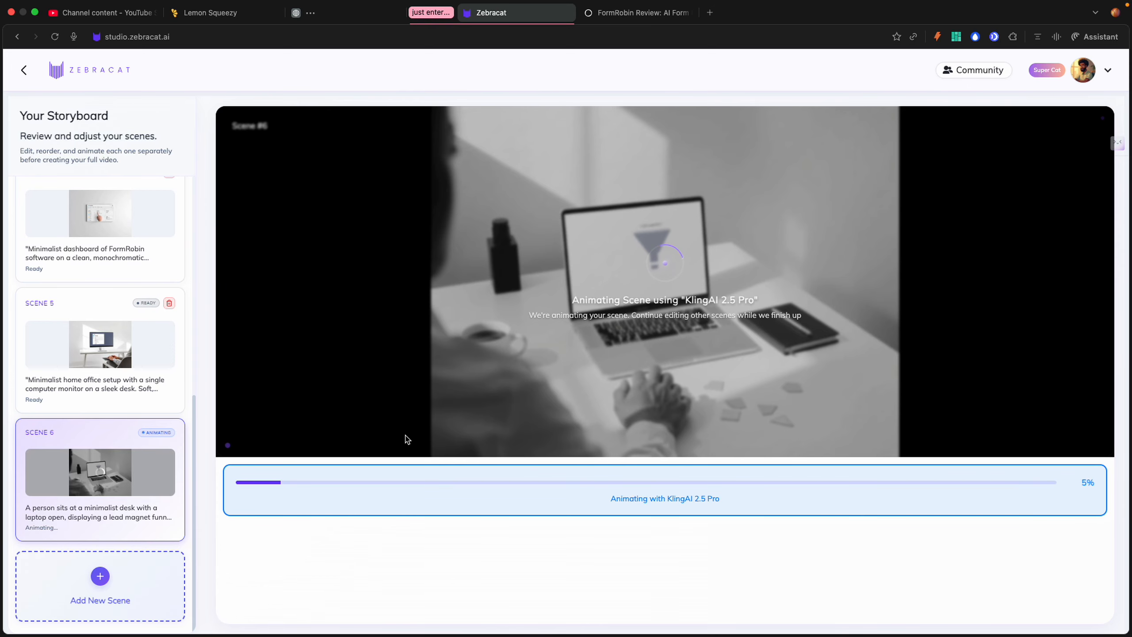
Step: Look through all six storyboard scenes to check their animation status and the remaining credits
scroll(102, 338, "up", 5)
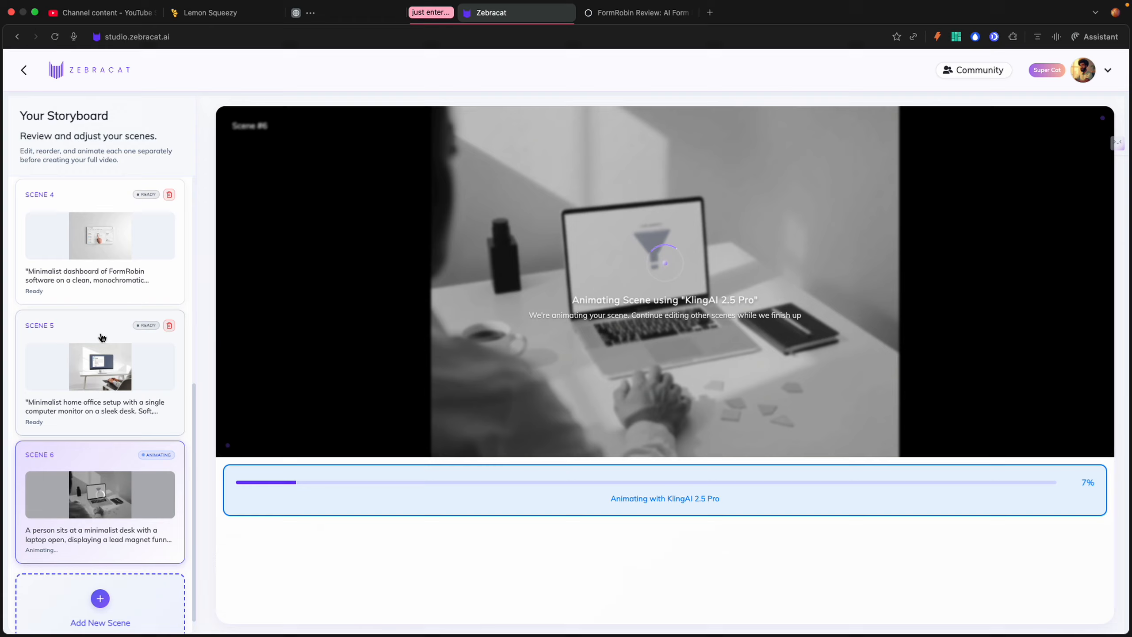
scroll(102, 337, "up", 3)
scroll(102, 338, "down", 2)
scroll(102, 338, "down", 5)
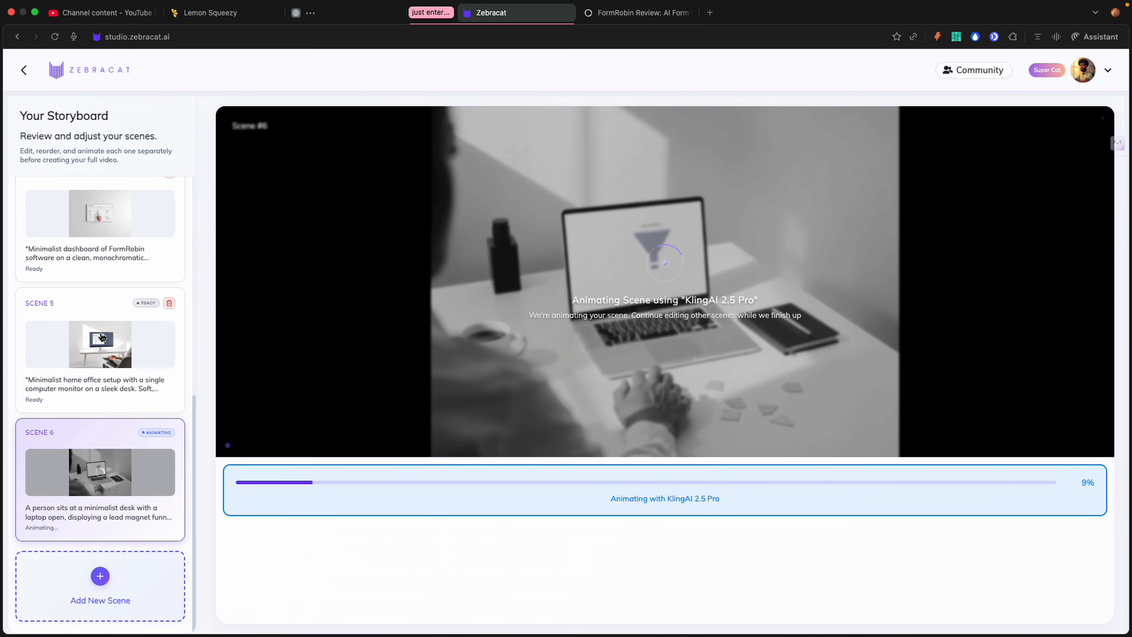
scroll(101, 338, "up", 6)
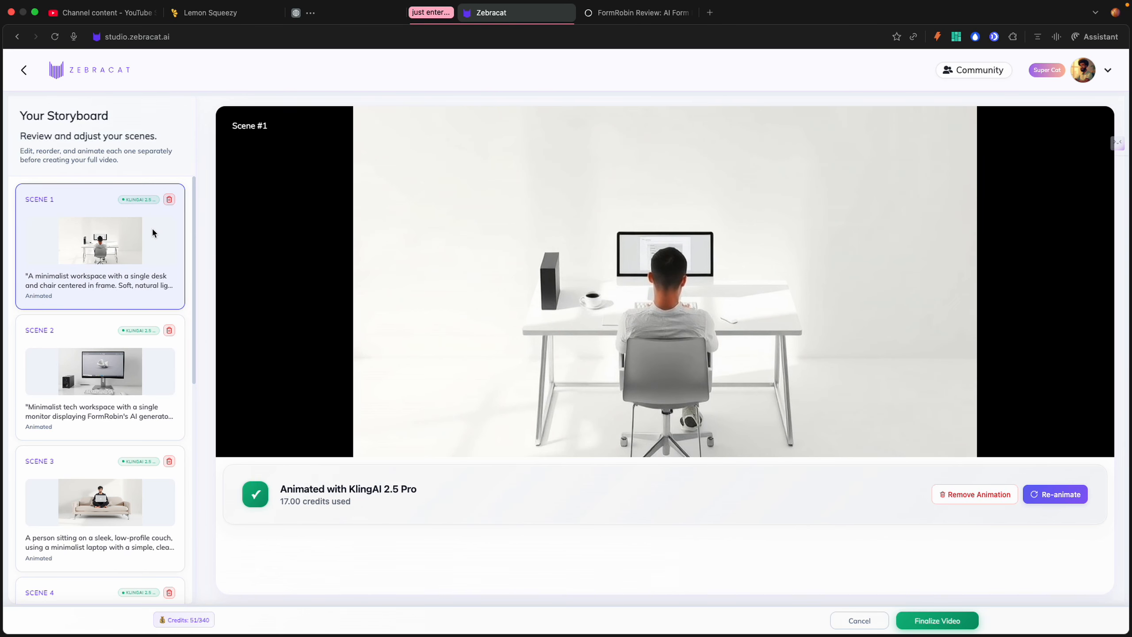
scroll(129, 241, "down", 3)
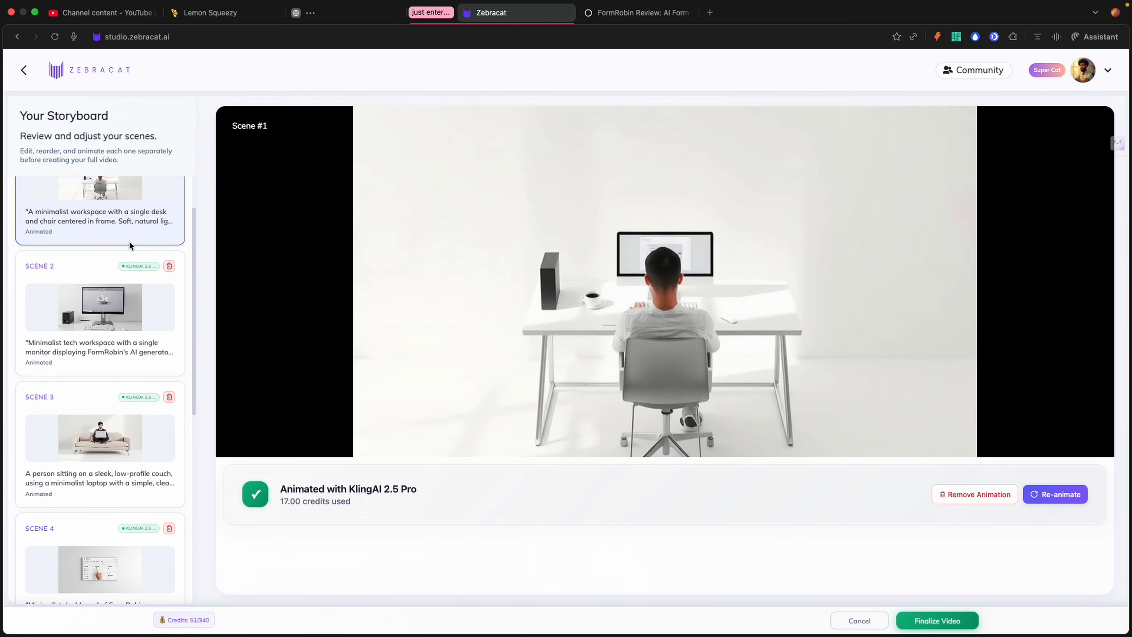
scroll(93, 231, "down", 5)
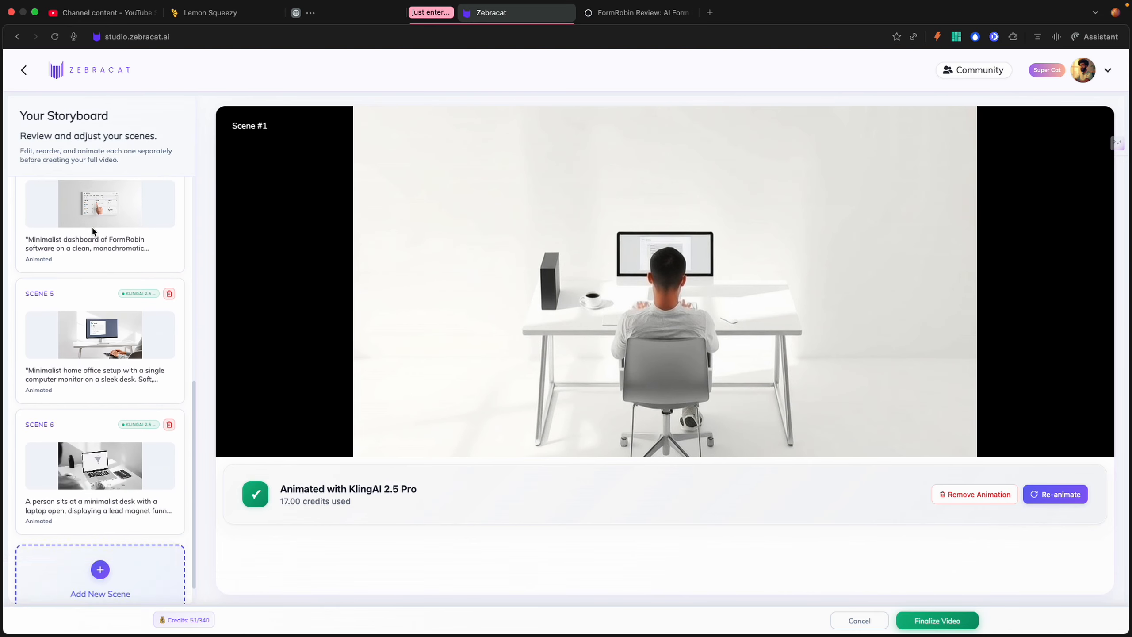
scroll(93, 230, "down", 1)
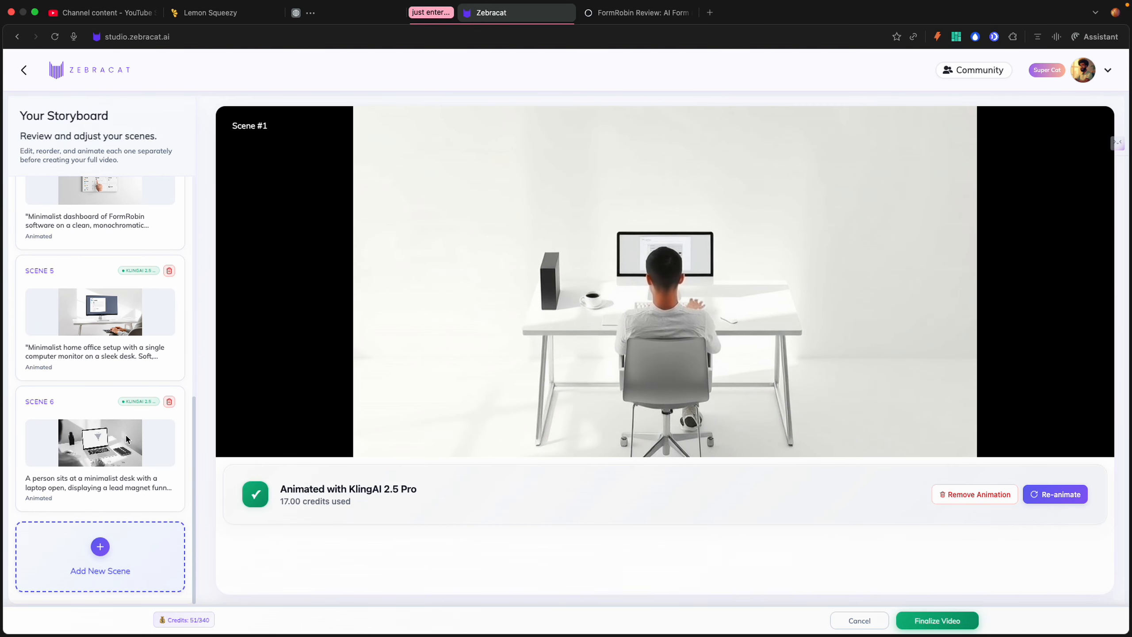
scroll(133, 357, "up", 15)
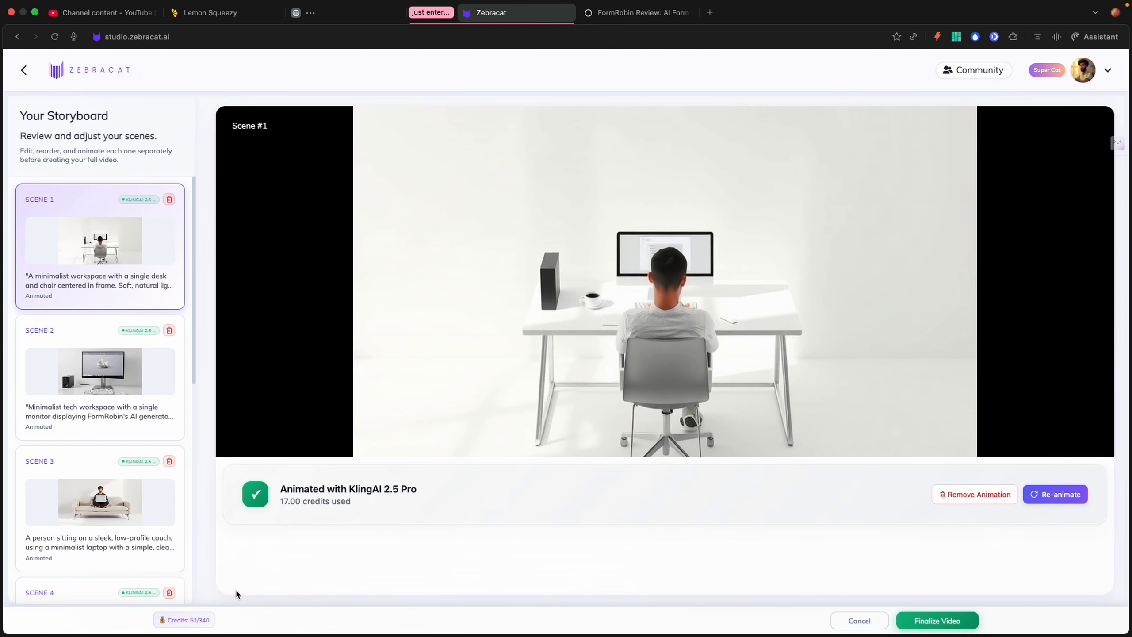
scroll(125, 468, "down", 15)
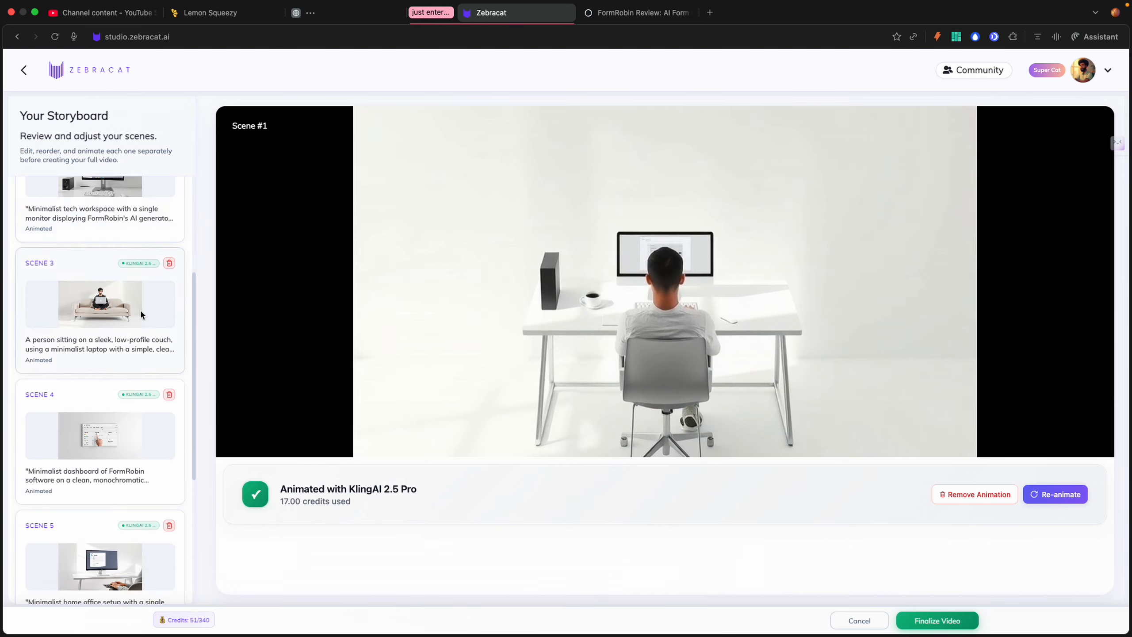
scroll(98, 488, "up", 15)
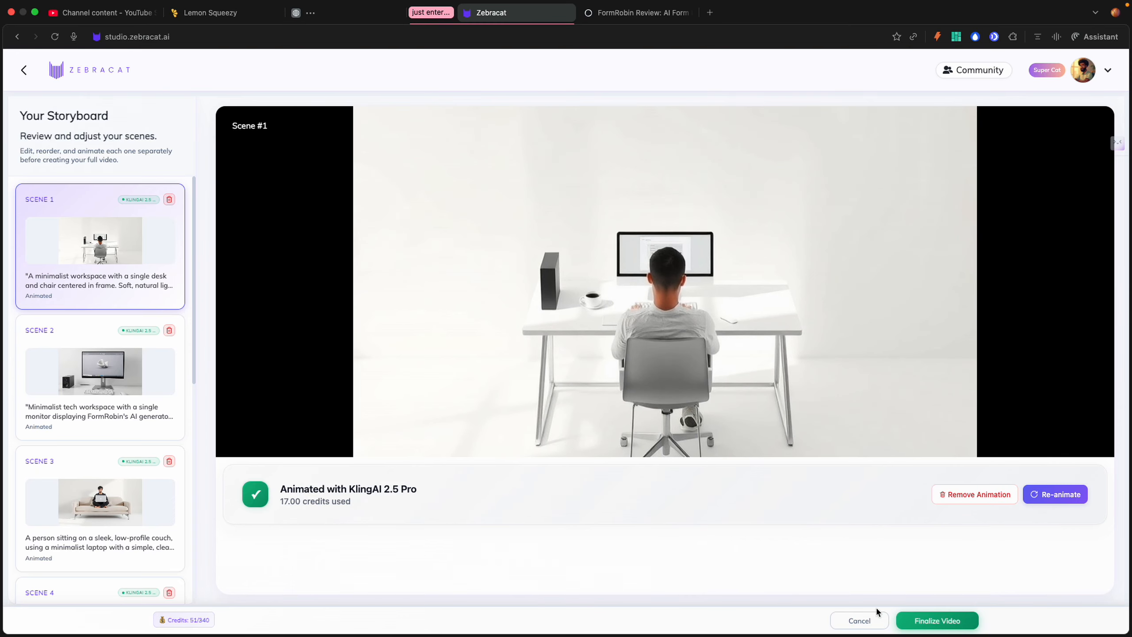
Step: Finalize the video and review it in the editor, looking over the preview, its caption and the full timeline
left_click(919, 621)
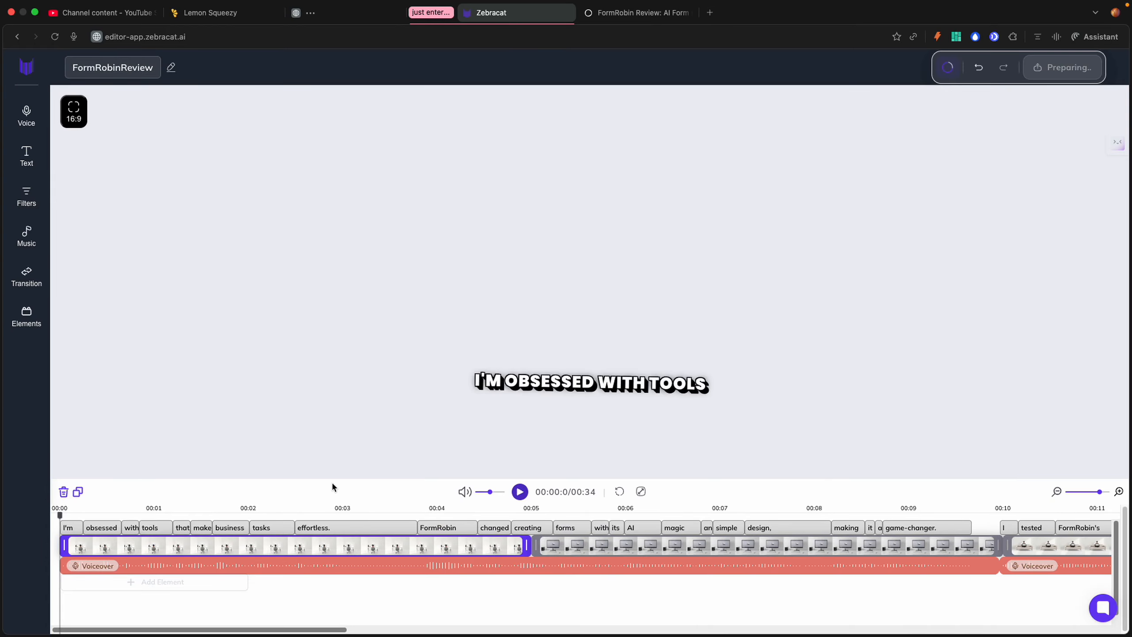
left_click(520, 491)
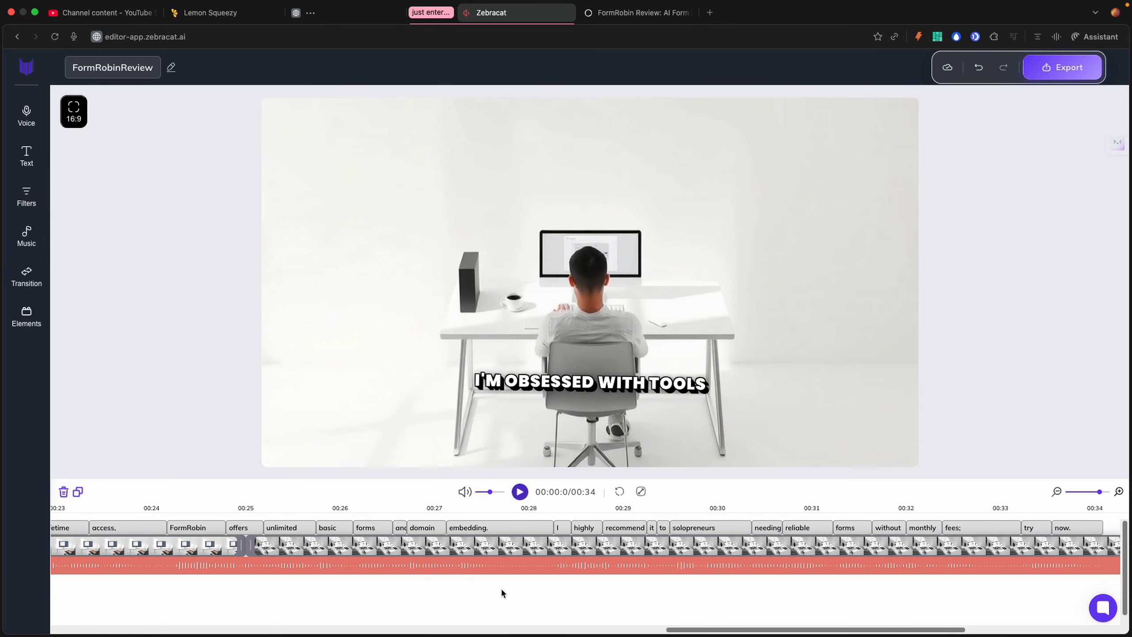
left_click_drag(742, 629, 145, 590)
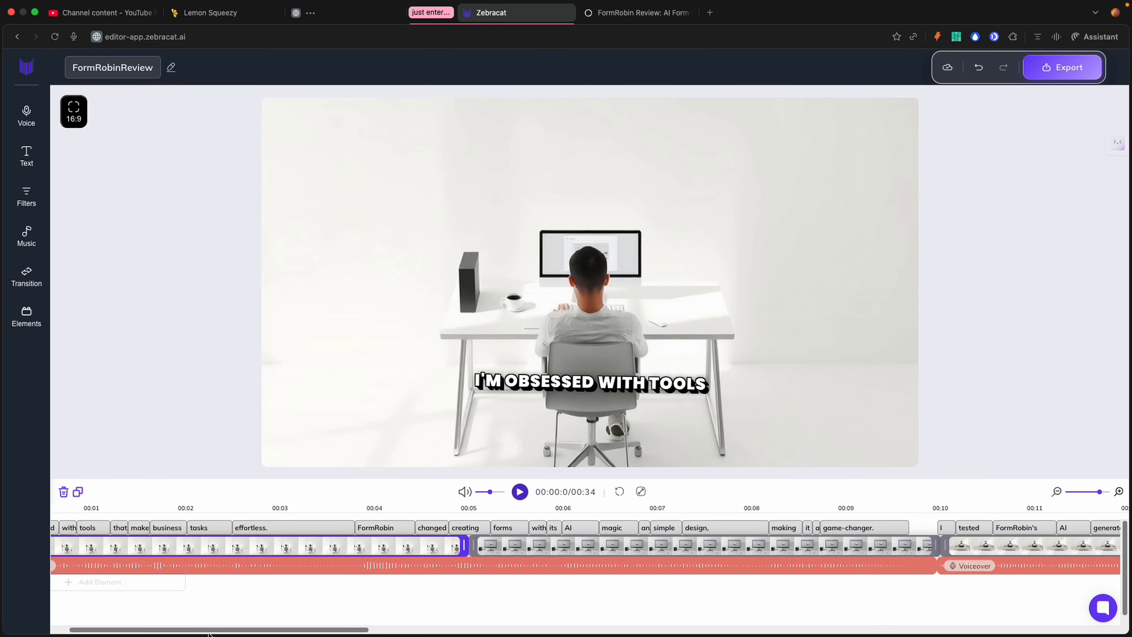
left_click_drag(210, 631, 121, 627)
left_click(585, 371)
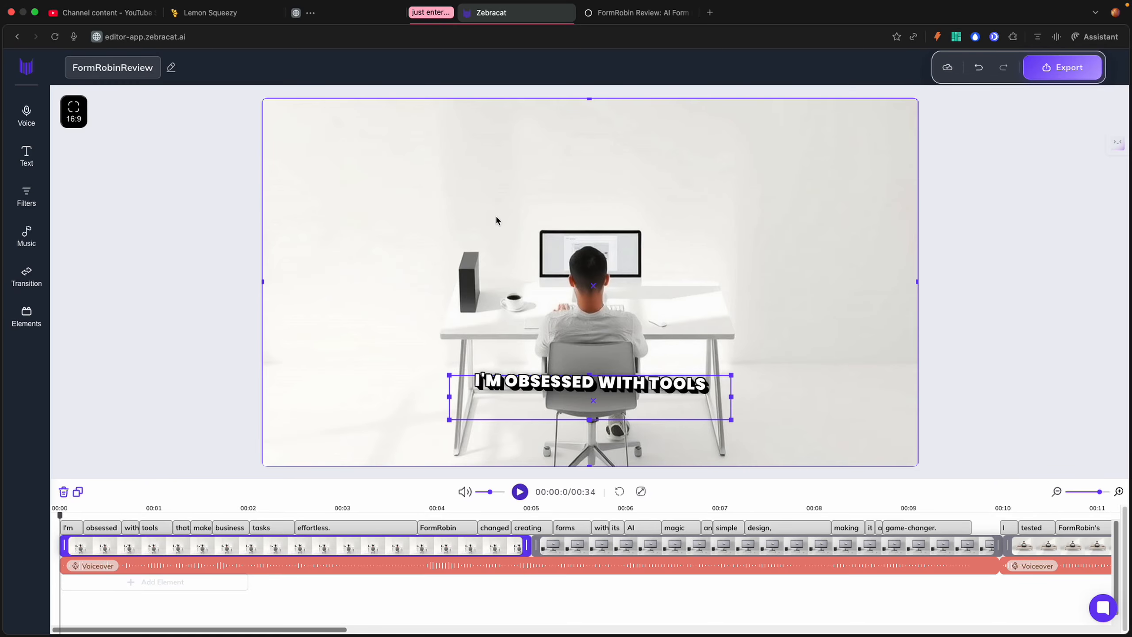
Step: Start a new video from the home page and examine the Script-to-Video and Audio-to-Video setups
left_click(26, 67)
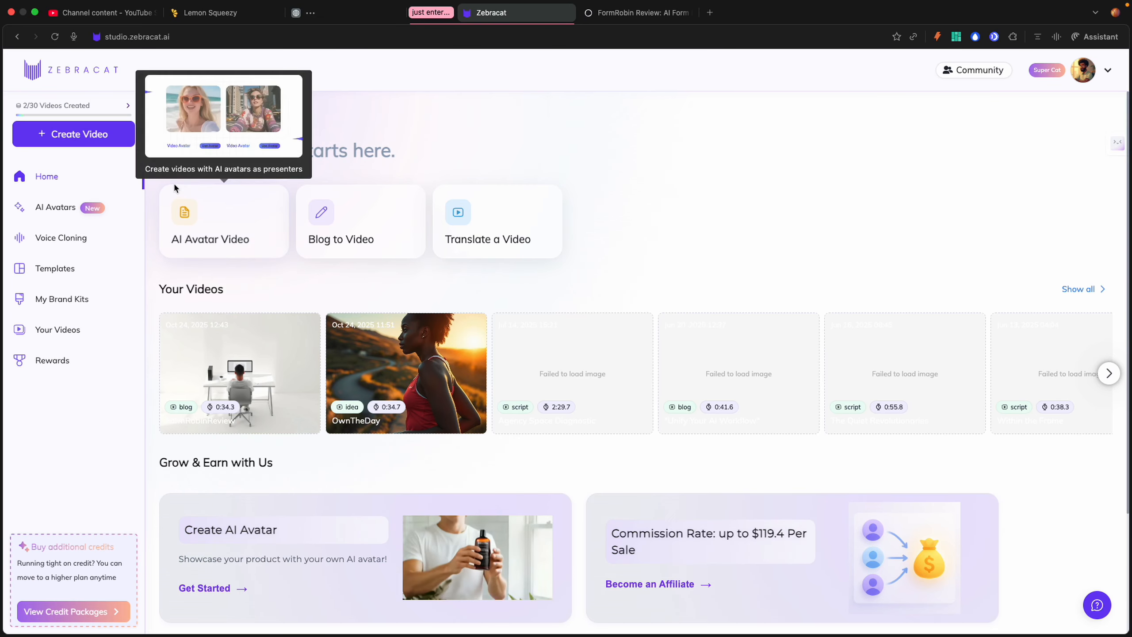
left_click(113, 142)
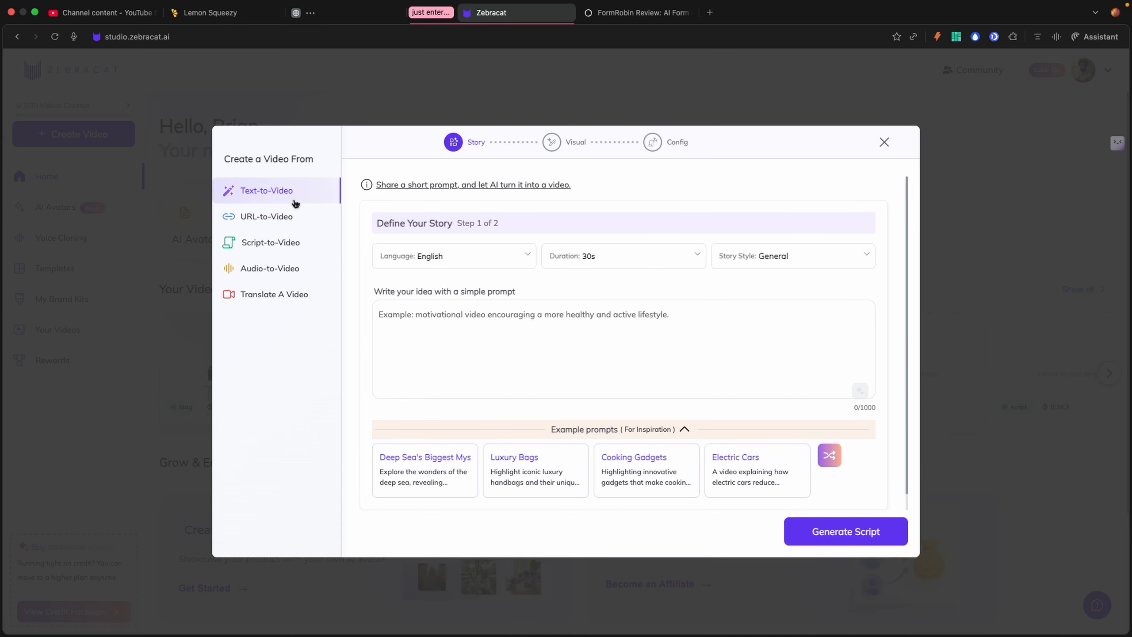
left_click(279, 247)
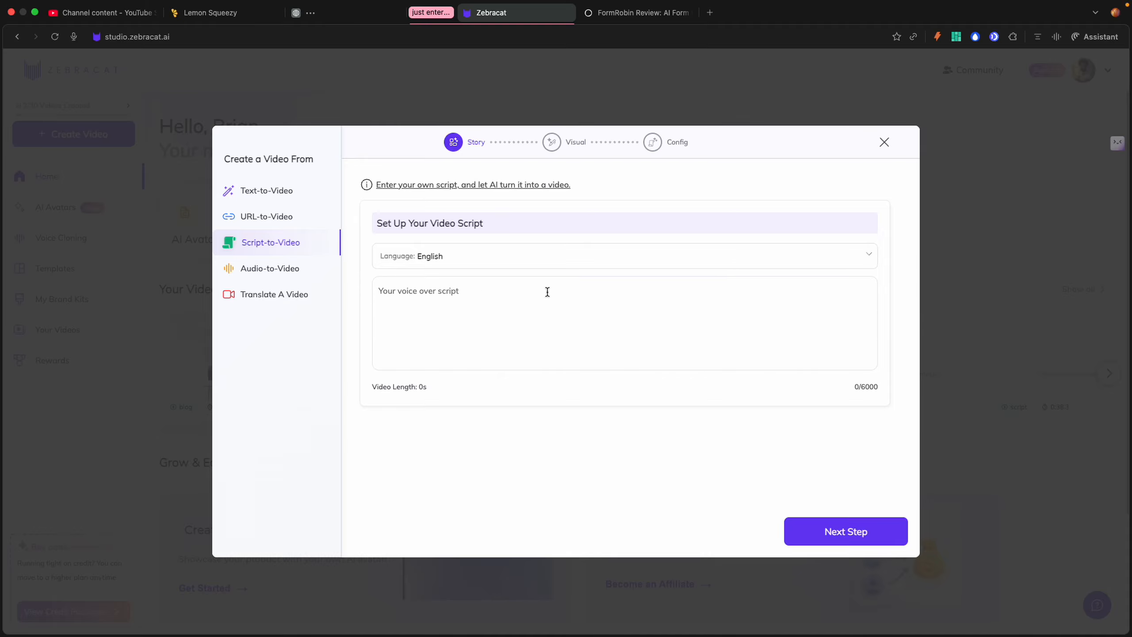
left_click(243, 272)
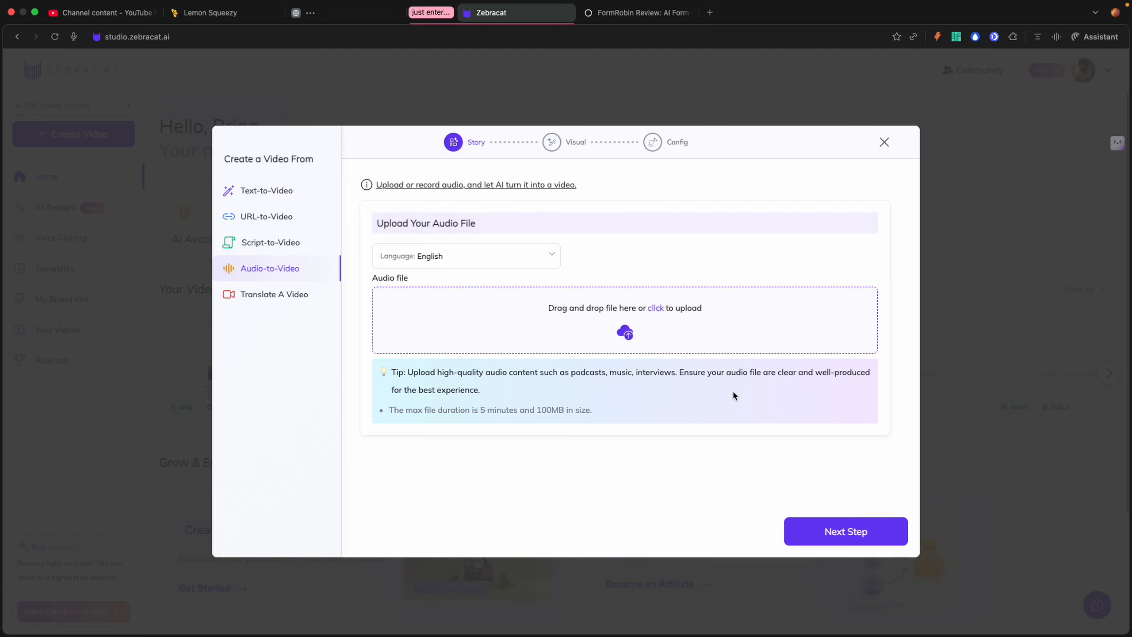
Step: Examine the Translate A Video setup with its target language choices, and try the option to remove background music
left_click(290, 297)
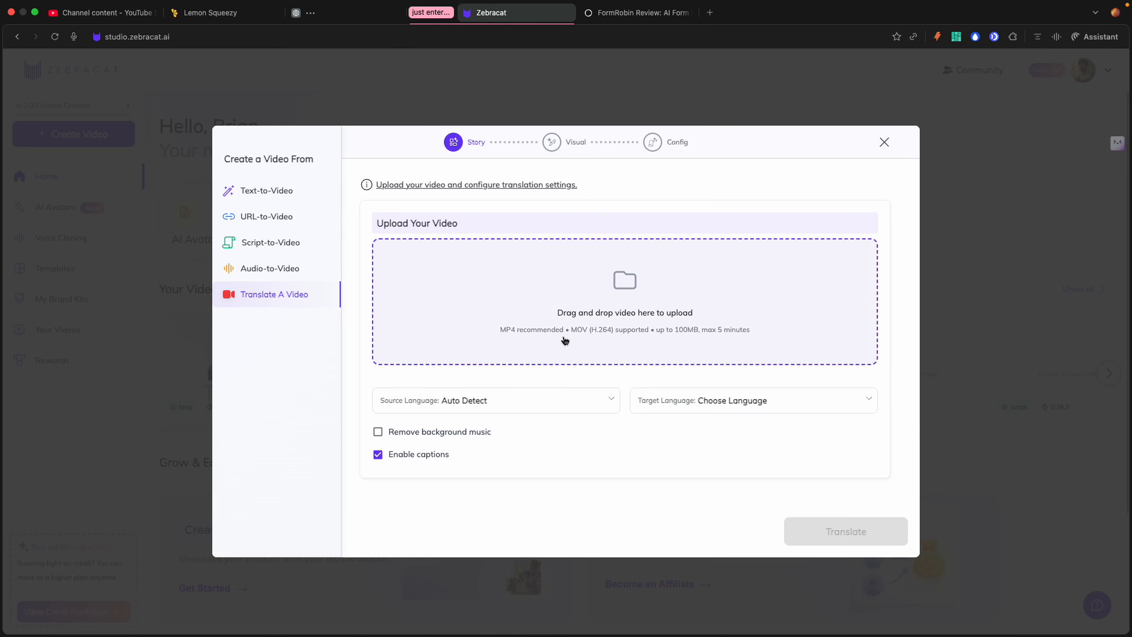
left_click(690, 400)
left_click(537, 419)
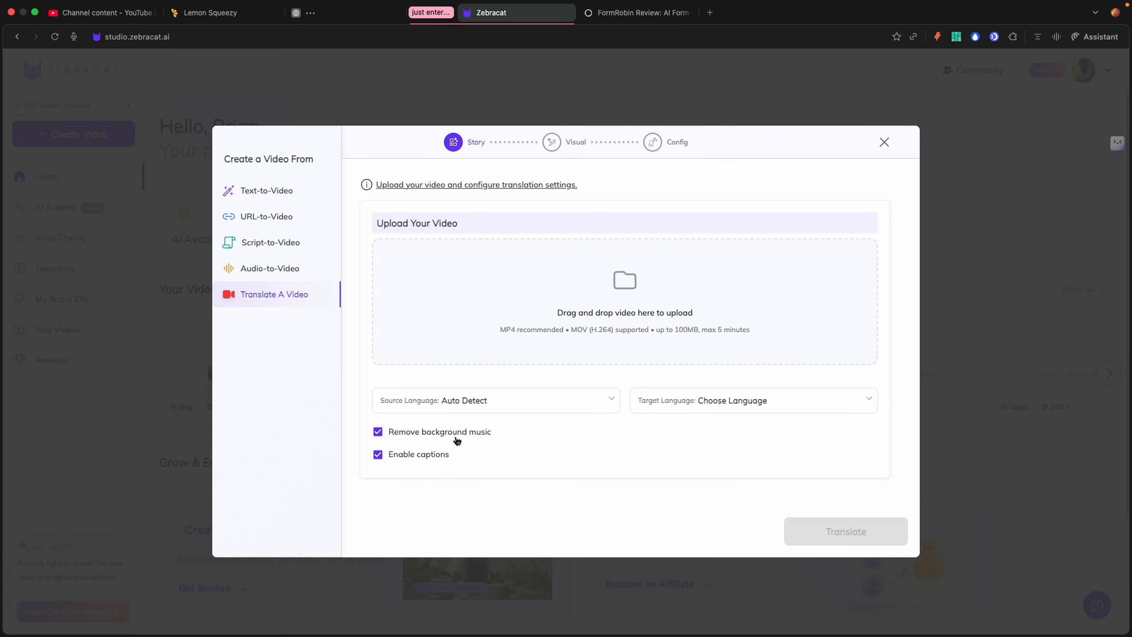
Step: Go through all five video creation methods once more, from Text-to-Video to Translate A Video
left_click(266, 189)
left_click(266, 216)
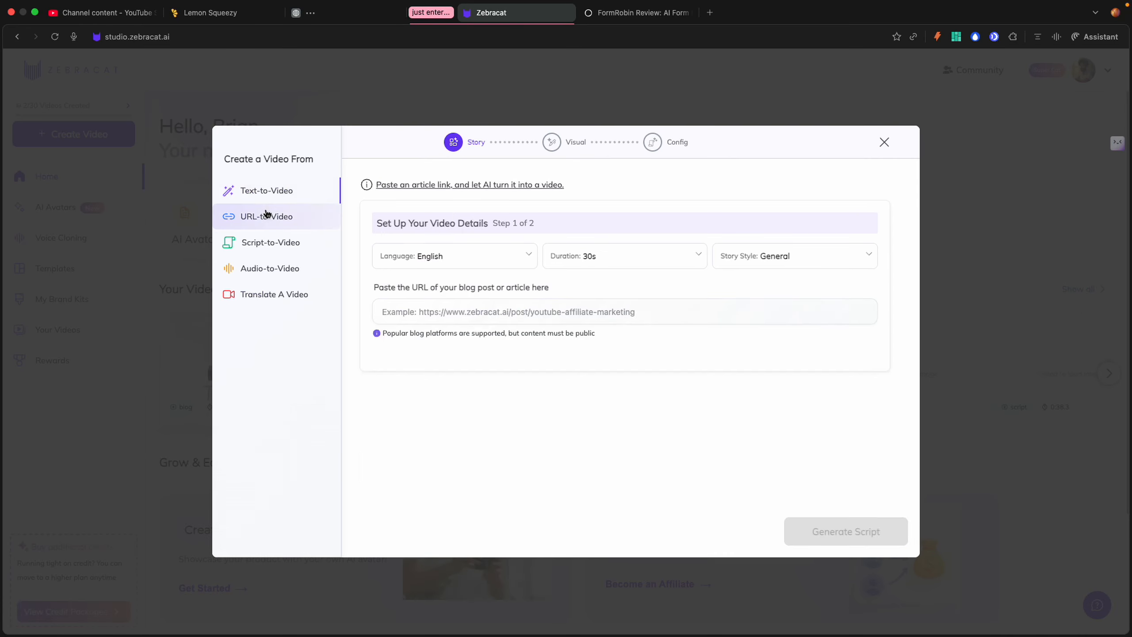
left_click(267, 242)
left_click(266, 274)
left_click(273, 295)
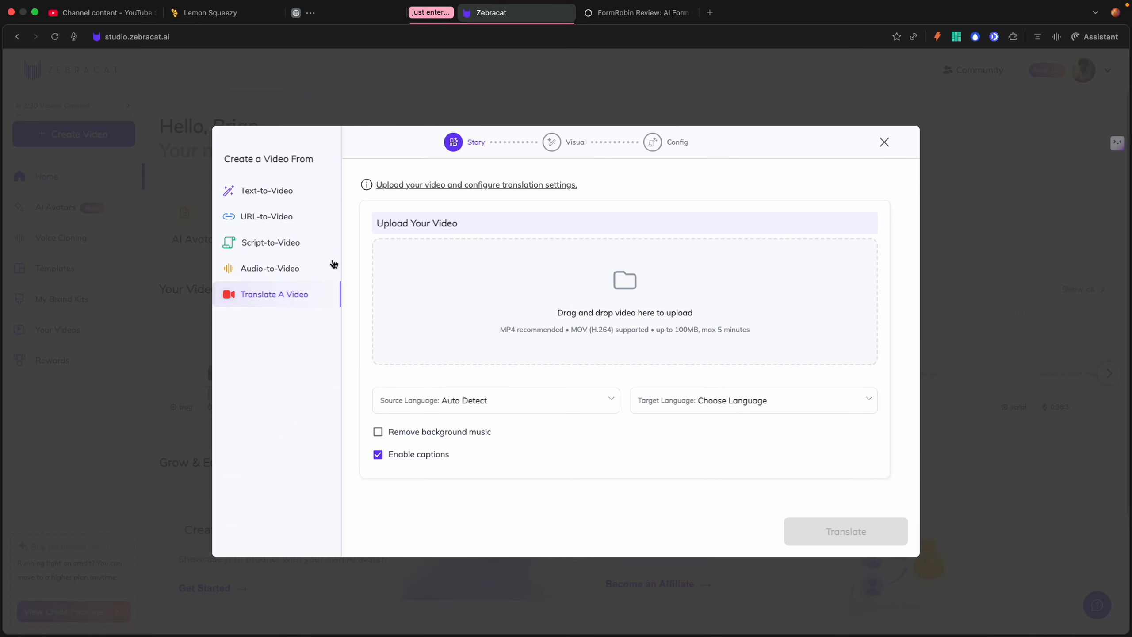
Step: Exit the Translate A Video setup without saving and return to the home page
left_click(884, 142)
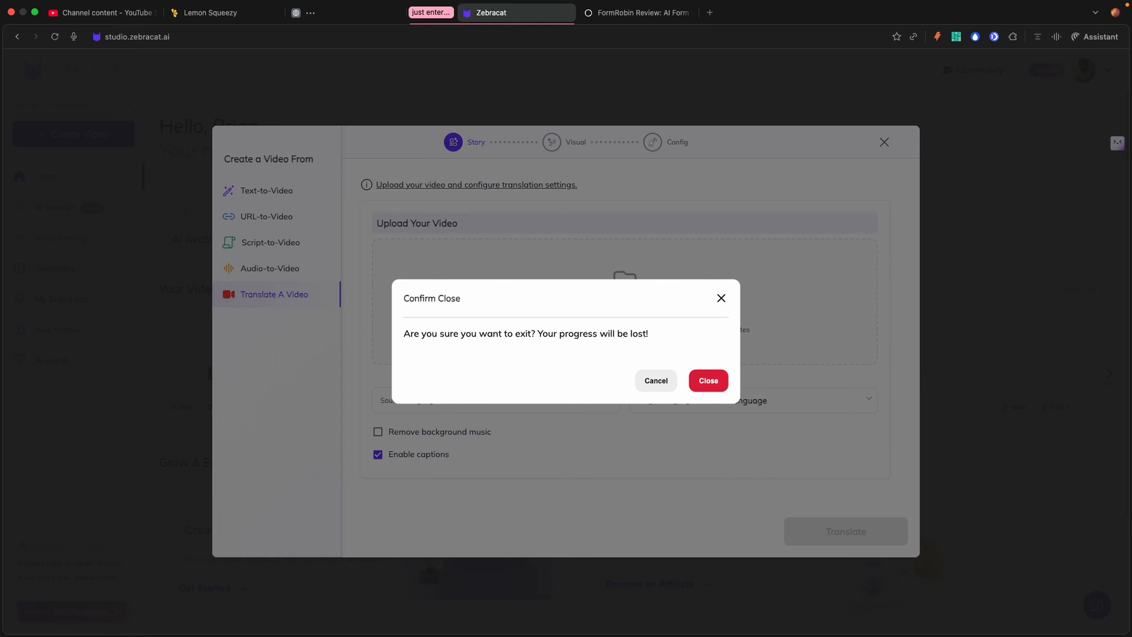
key("Escape")
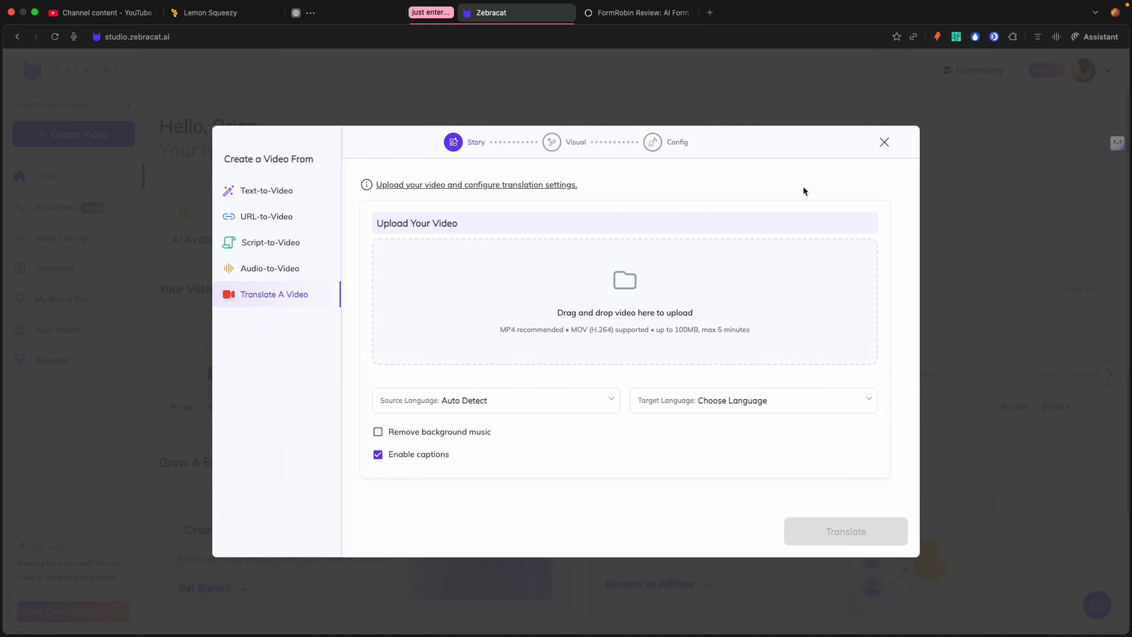
left_click(886, 143)
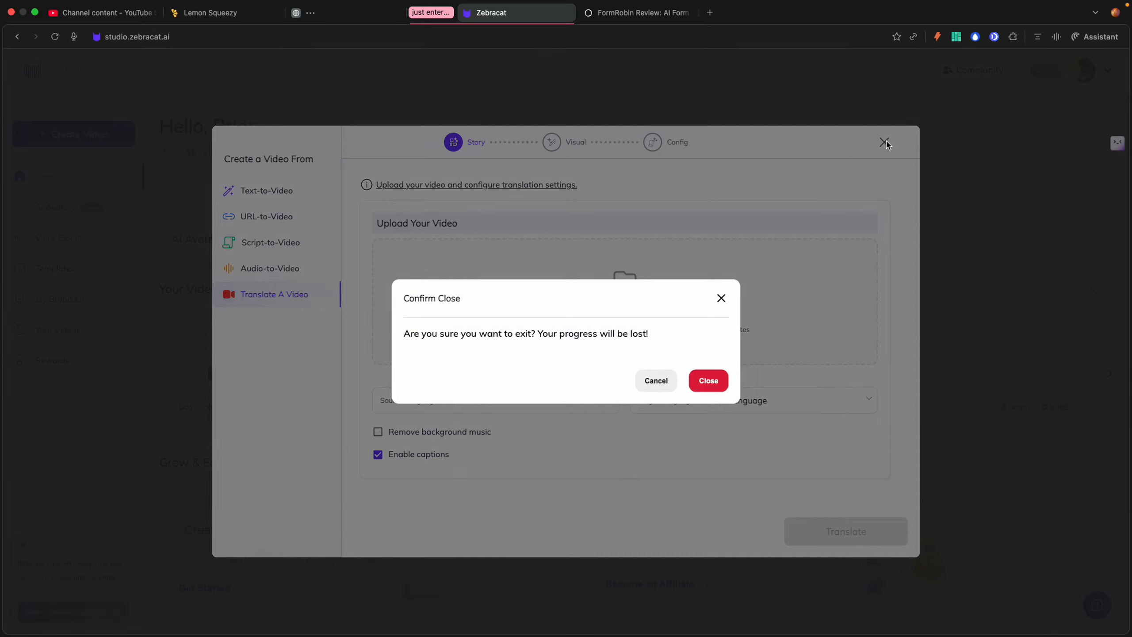
left_click(709, 382)
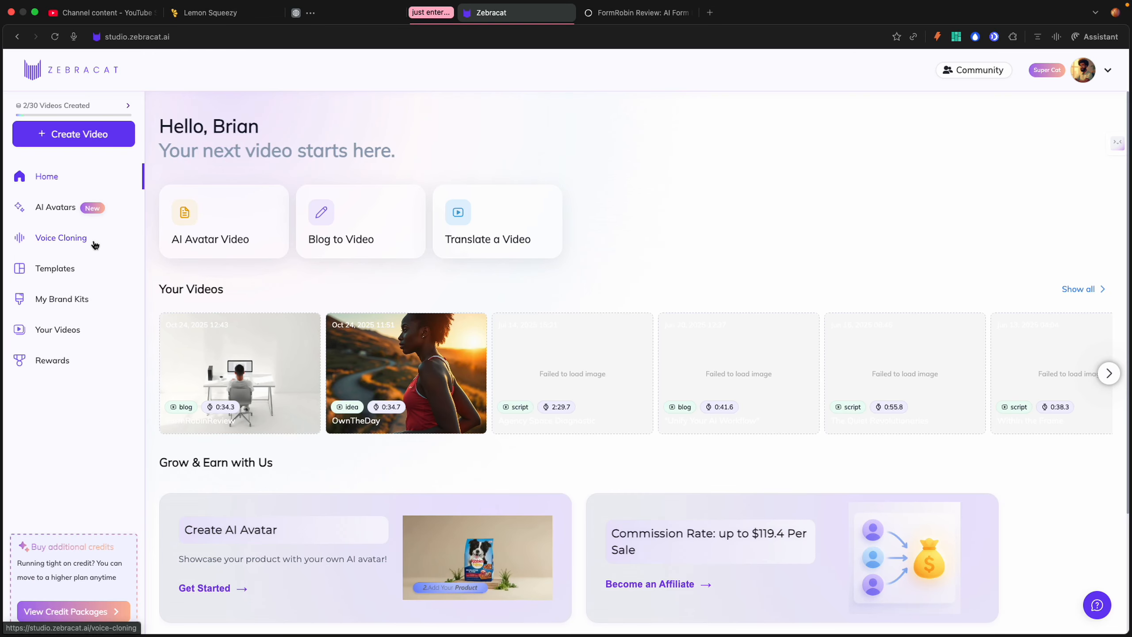
Step: Browse the template gallery on the home page, looking over the range of AI, sketch and stock video examples
scroll(440, 355, "down", 3)
scroll(439, 355, "down", 7)
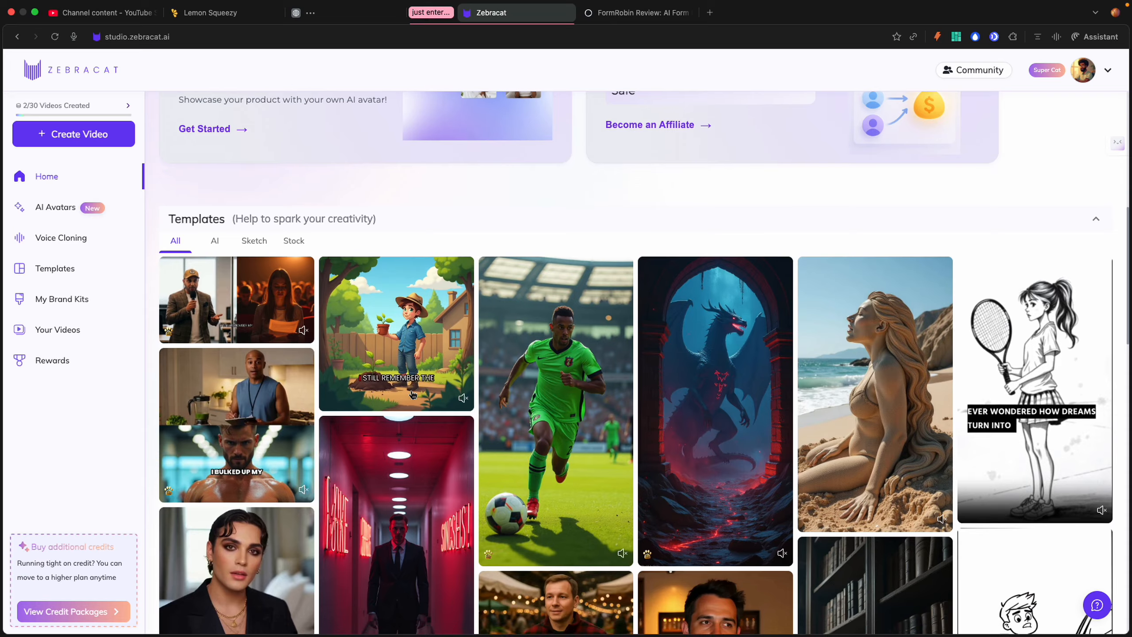
scroll(412, 395, "down", 2)
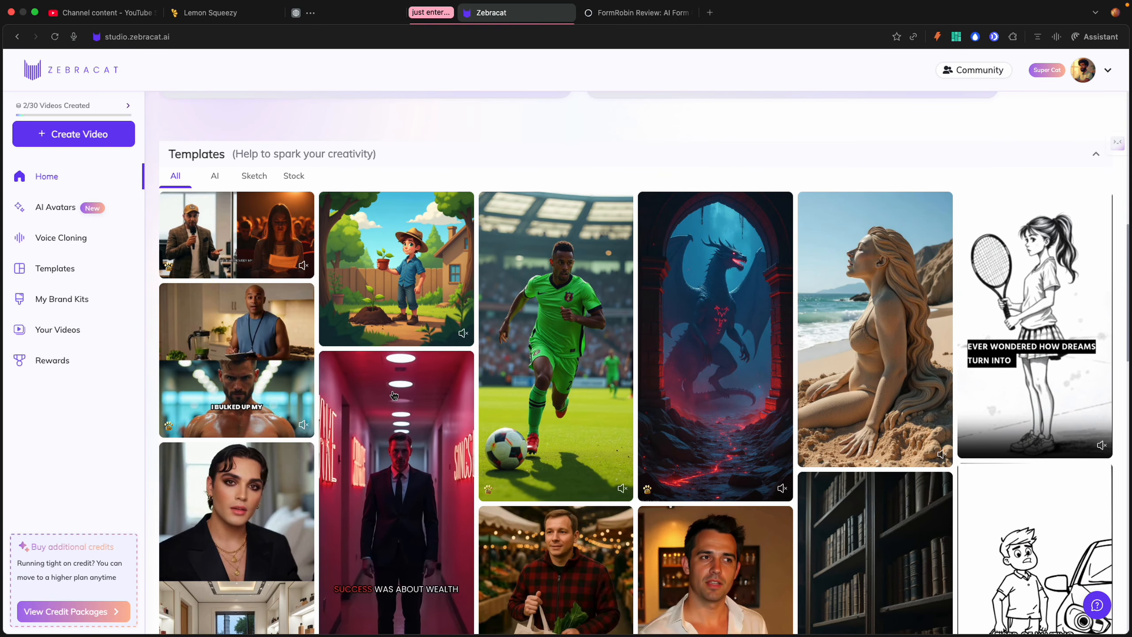
scroll(393, 395, "down", 5)
scroll(393, 394, "up", 3)
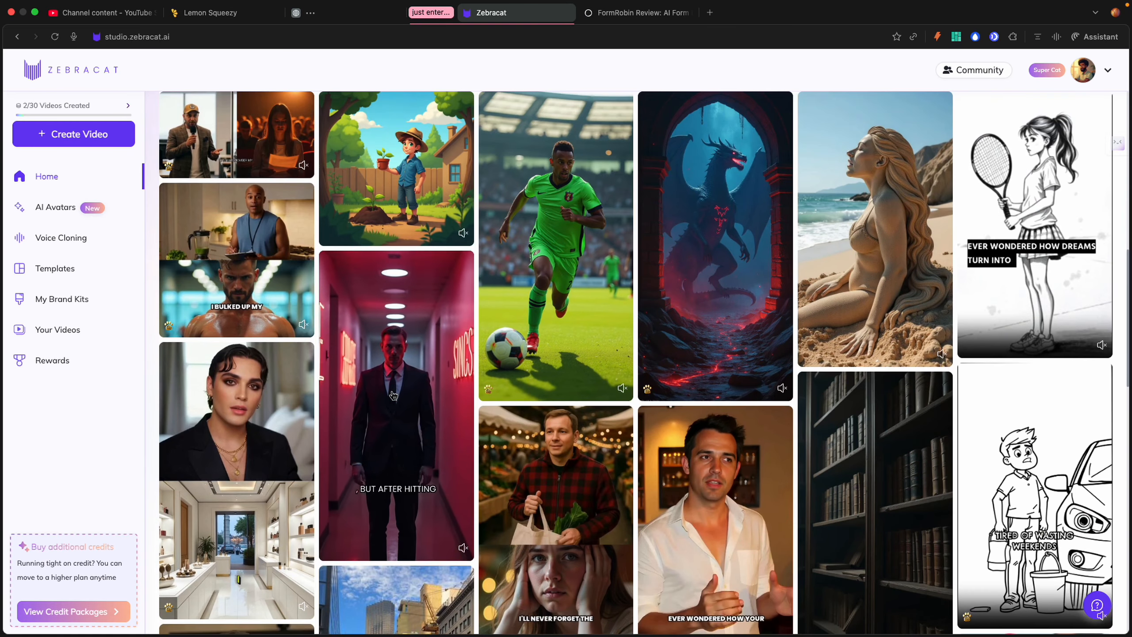
scroll(392, 394, "up", 5)
scroll(393, 394, "down", 2)
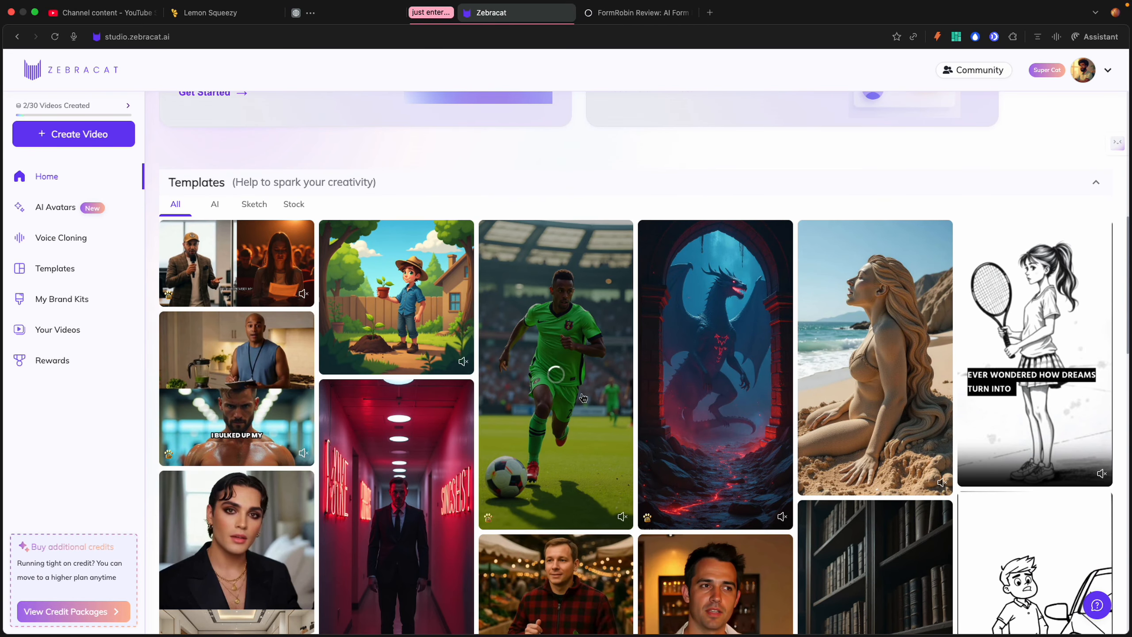
scroll(624, 421, "down", 6)
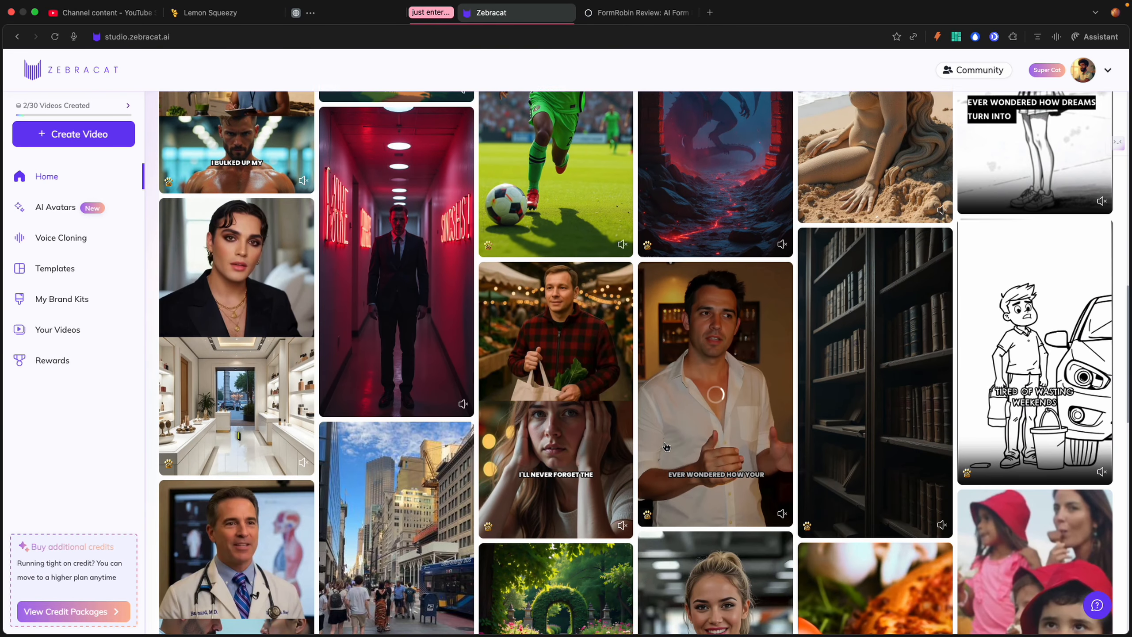
scroll(666, 446, "down", 8)
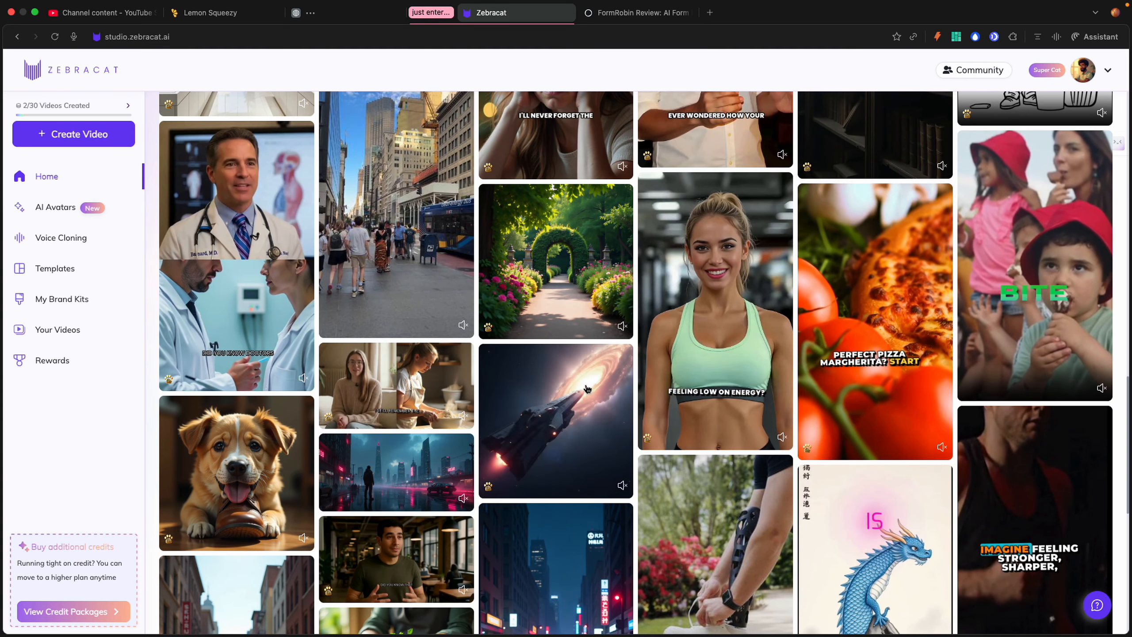
scroll(527, 472, "up", 2)
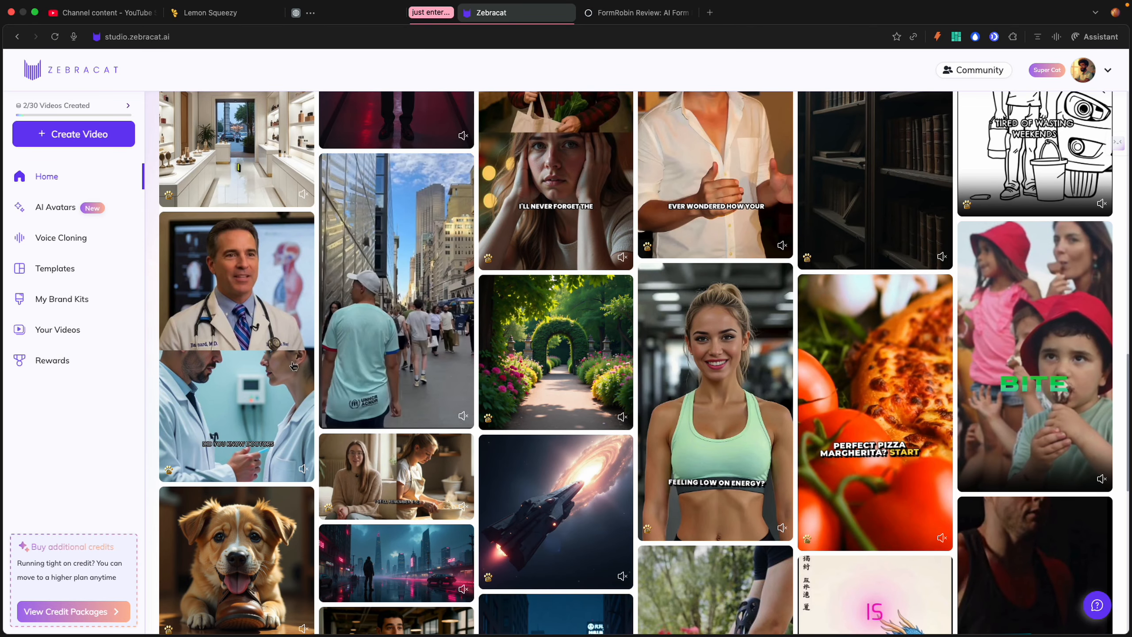
scroll(413, 404, "up", 1)
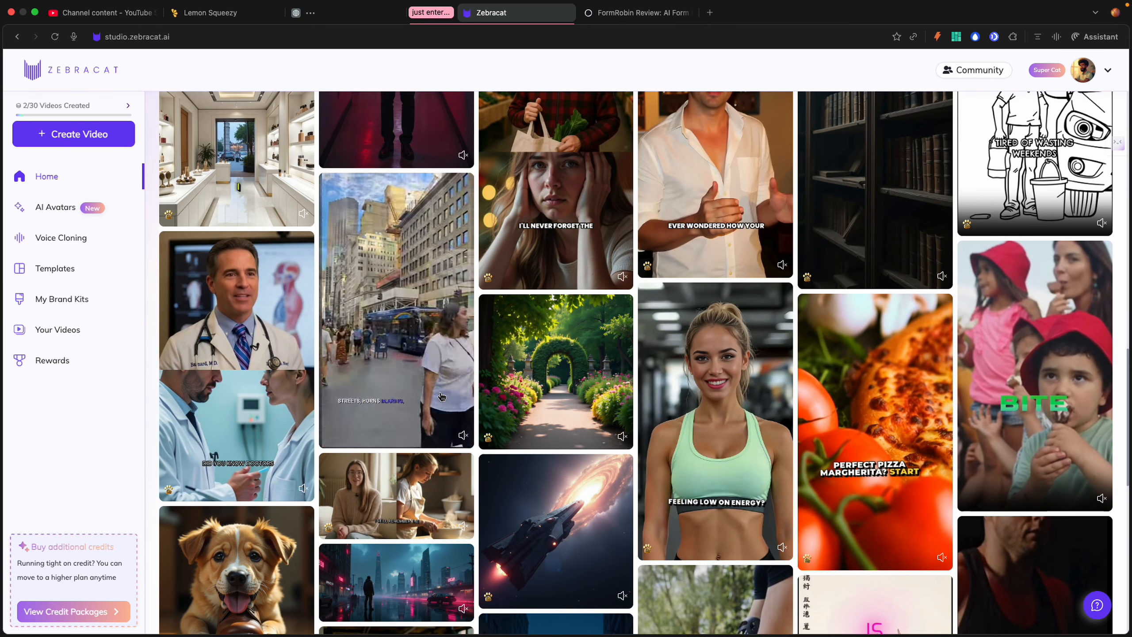
scroll(439, 401, "down", 7)
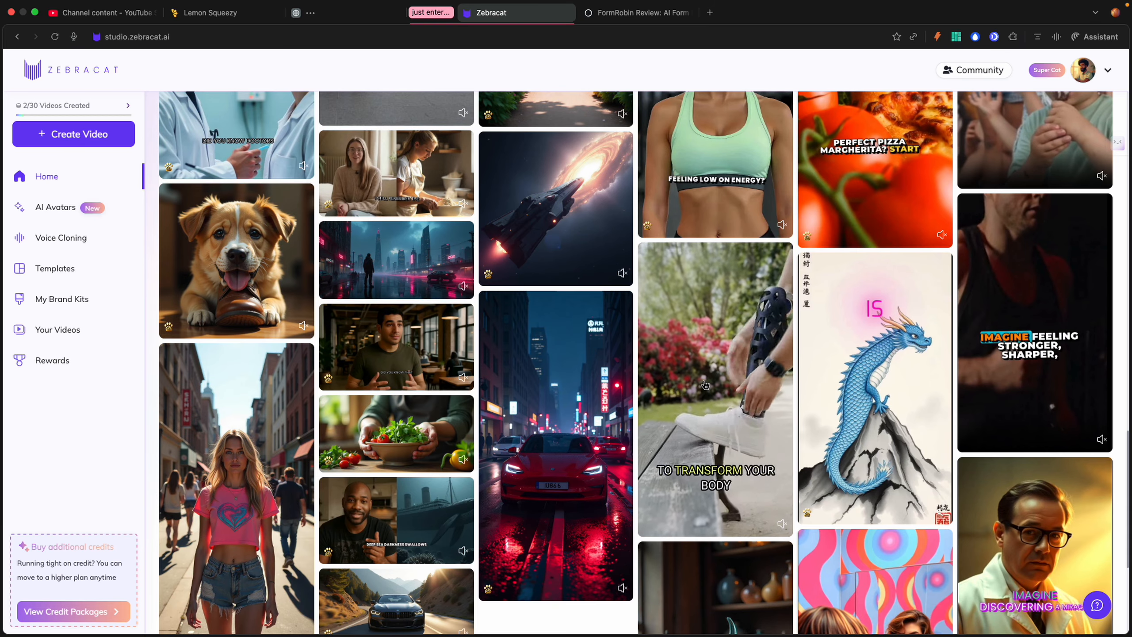
scroll(704, 385, "up", 4)
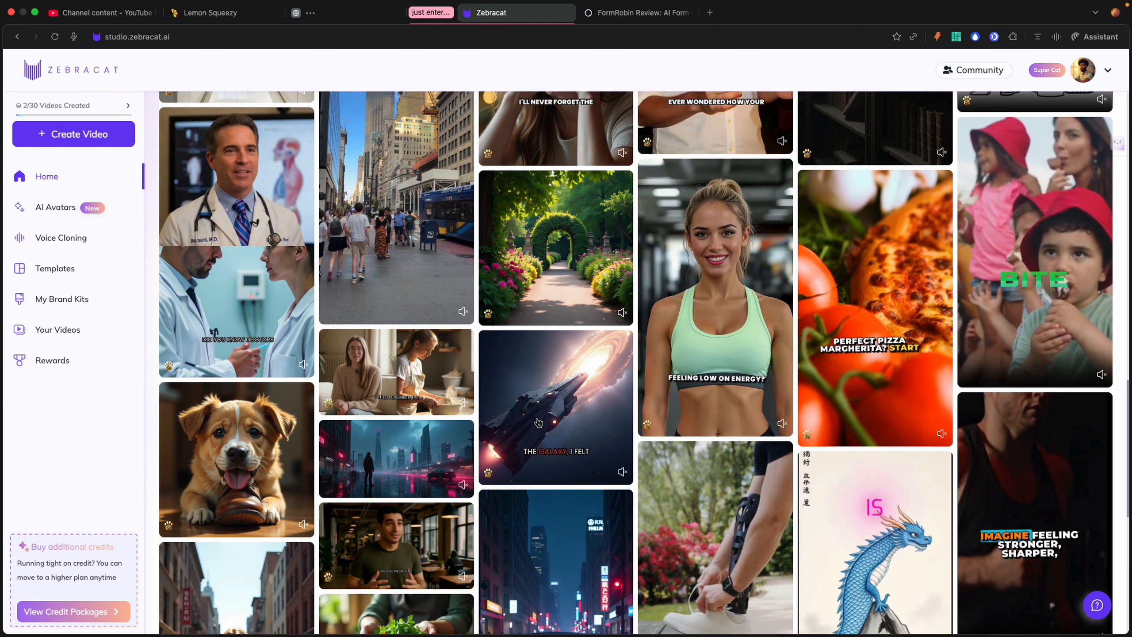
Step: Preview the Cosmic Connection template, examine the video setup it opens, and discard it to return to the home page overview
left_click(538, 422)
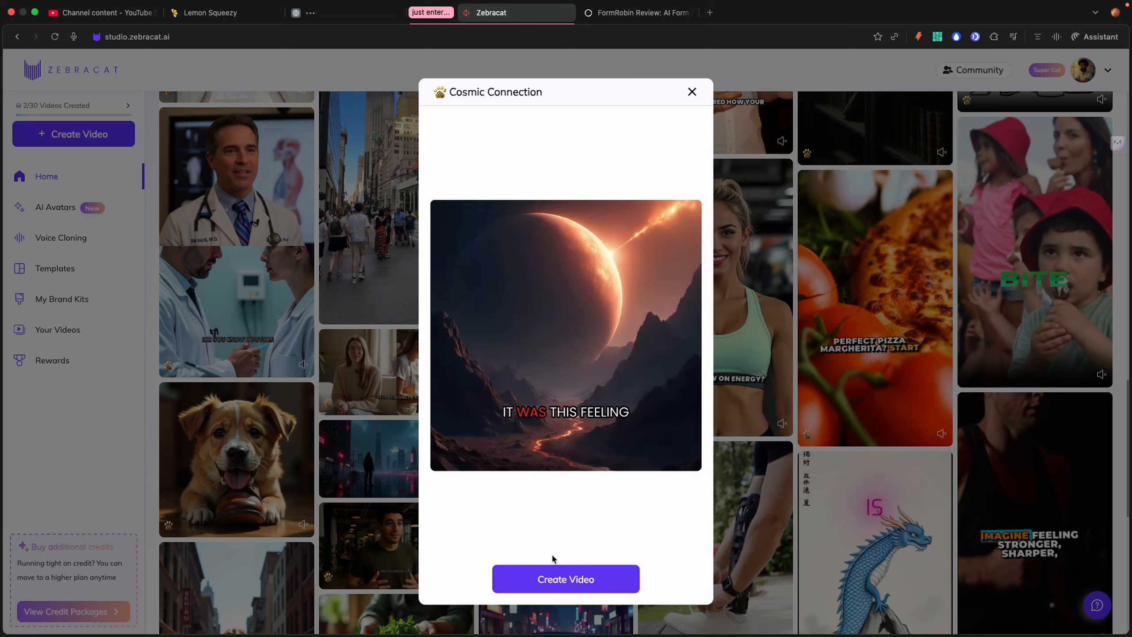
left_click(530, 577)
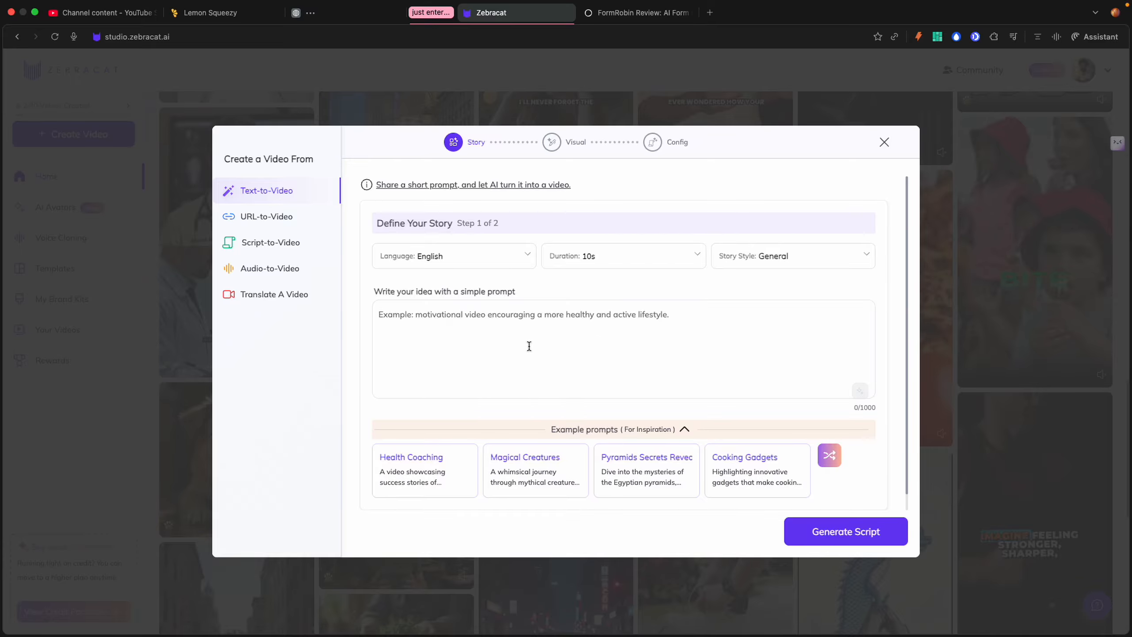
left_click(884, 143)
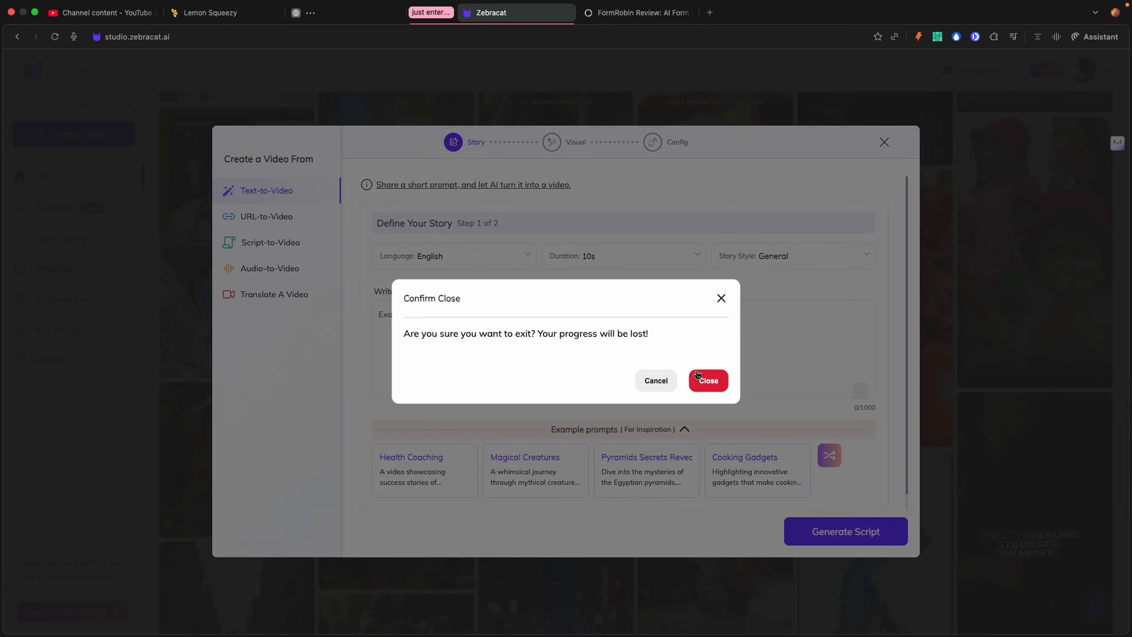
left_click(706, 380)
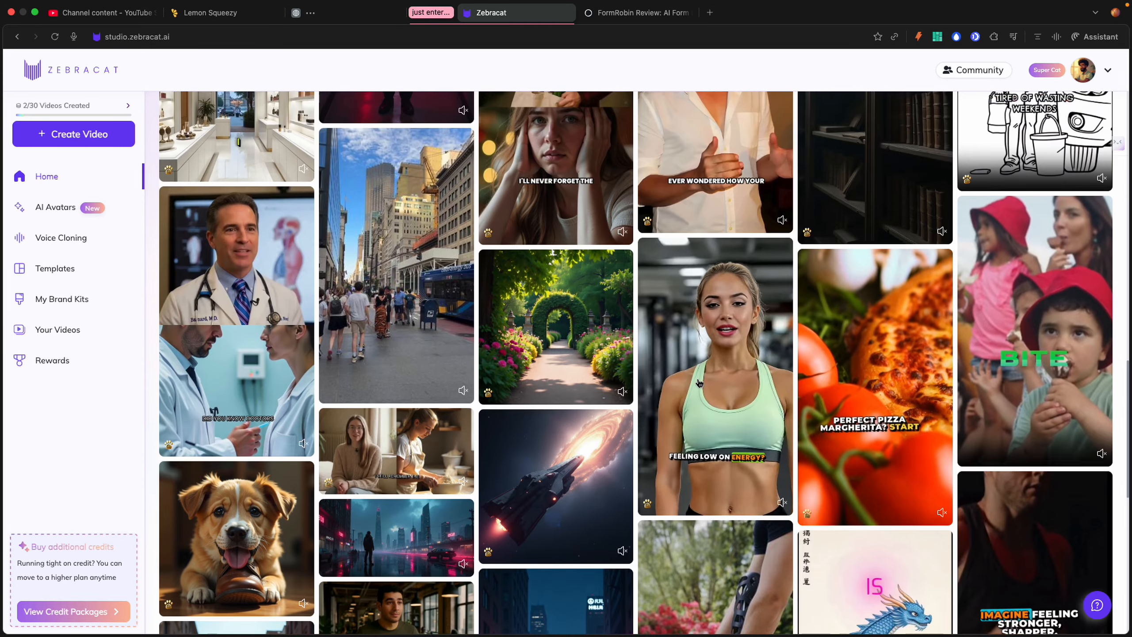
scroll(698, 383, "up", 15)
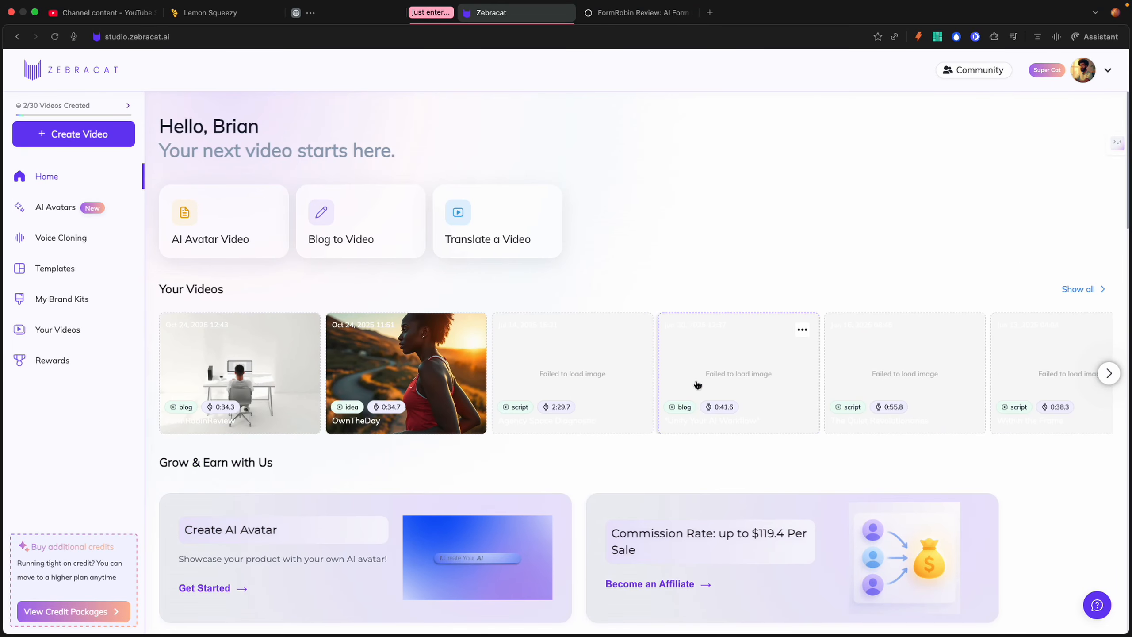